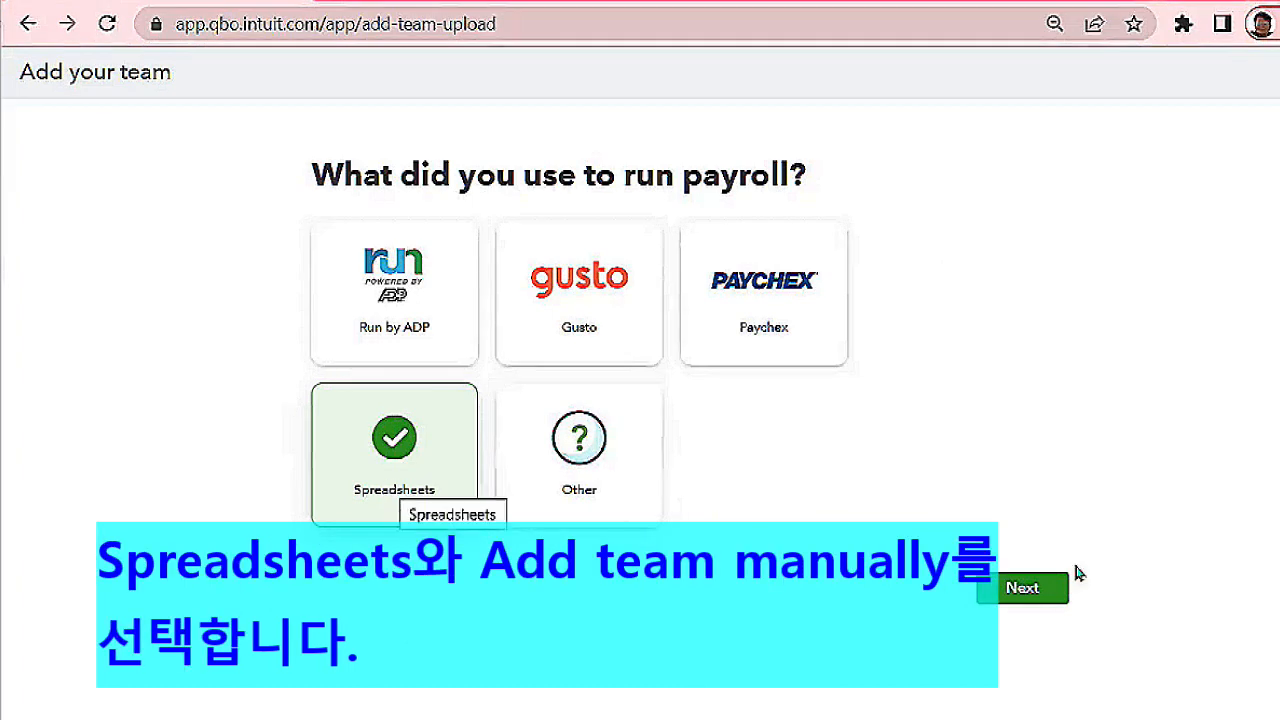
Step: Continue with Spreadsheets as the previous payroll source and choose to add the team manually
left_click(1034, 594)
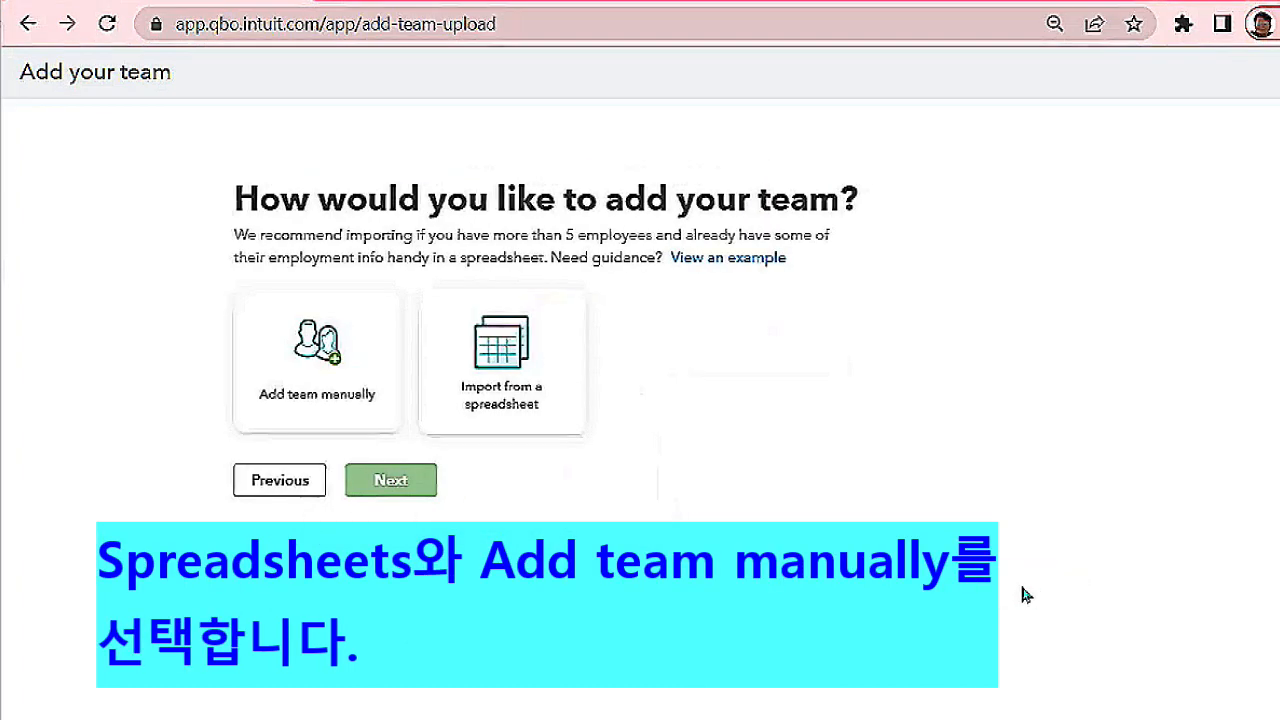
left_click(295, 402)
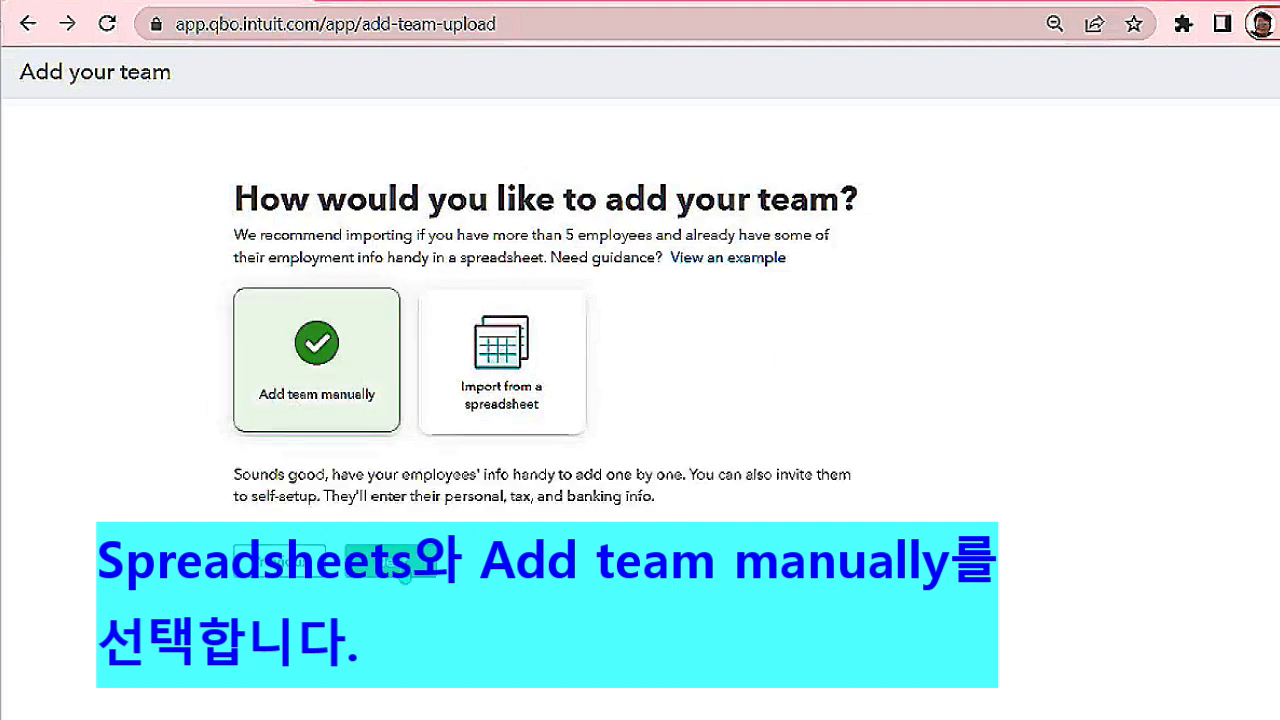
left_click(388, 563)
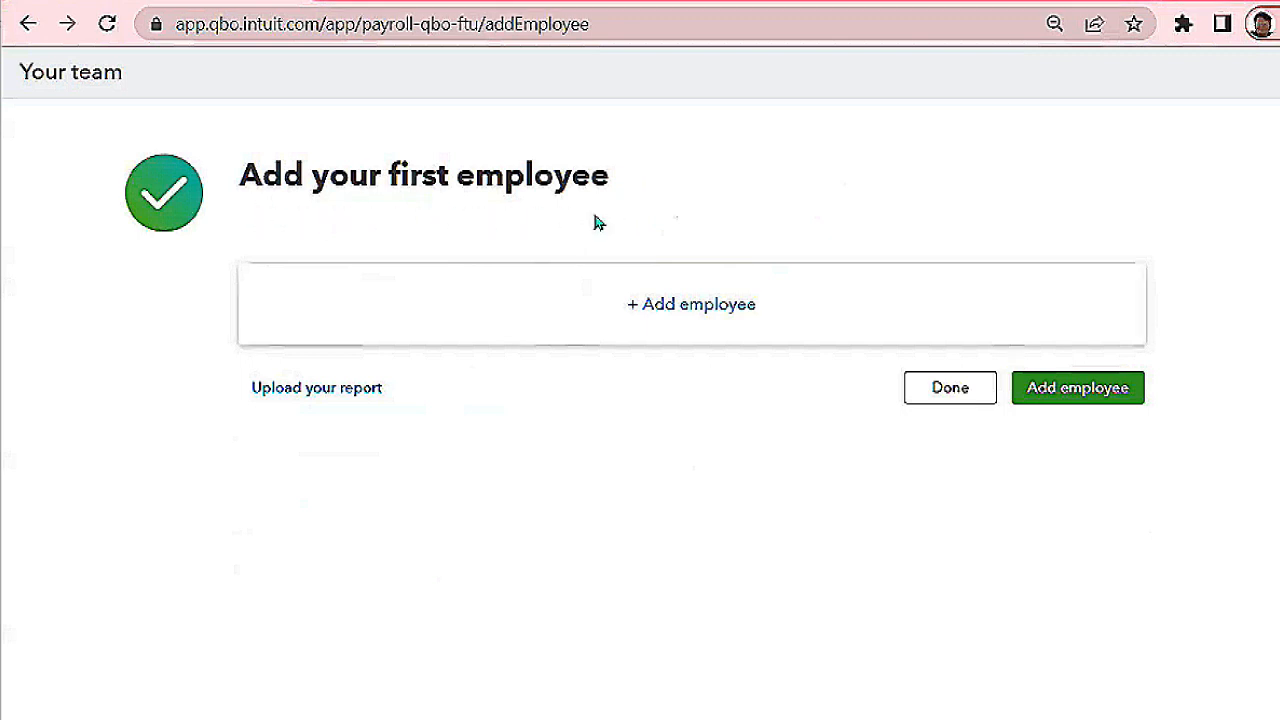
Step: Add the first employee by name and e-mail with Employee self-setup turned off, and open their personal info for editing
left_click(703, 314)
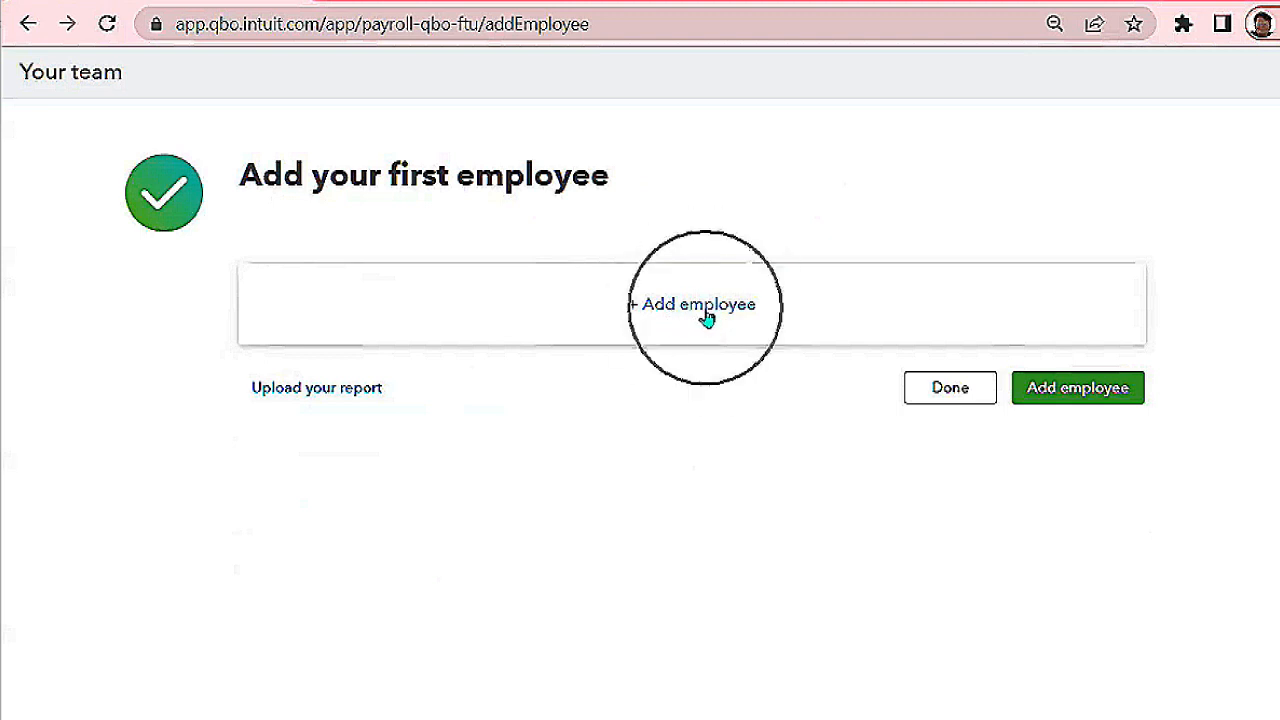
left_click(1036, 390)
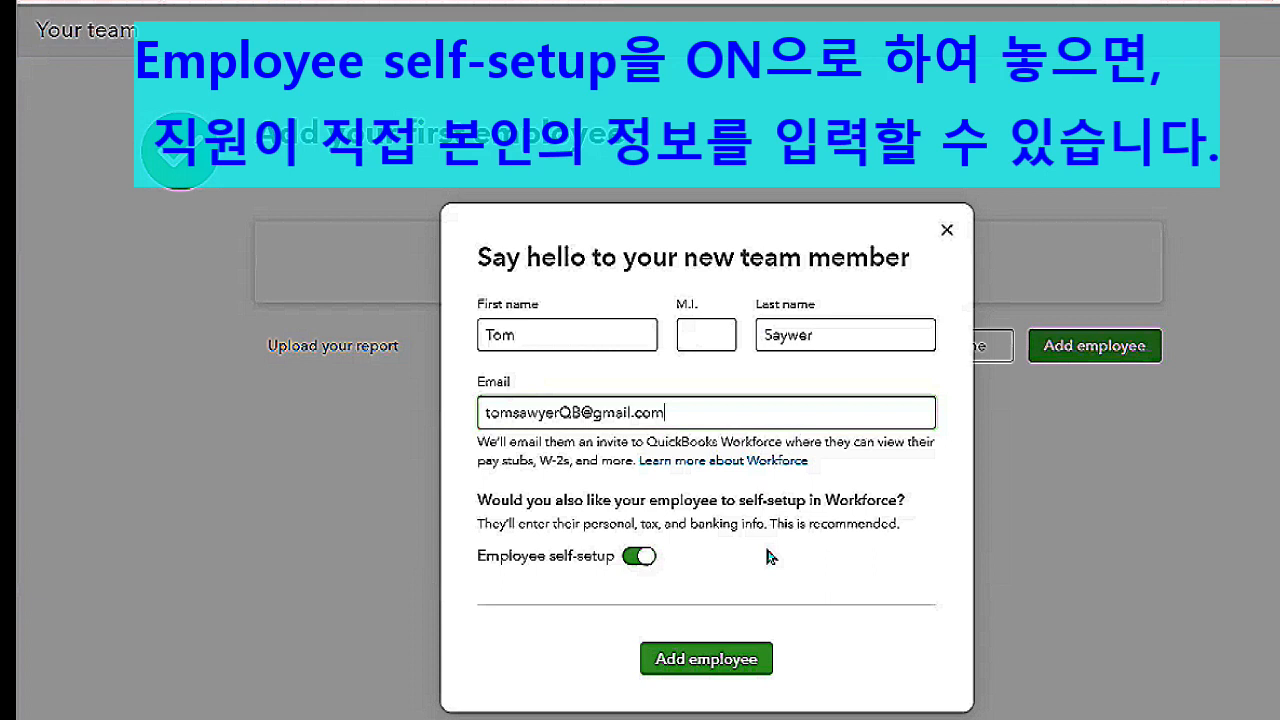
left_click(633, 560)
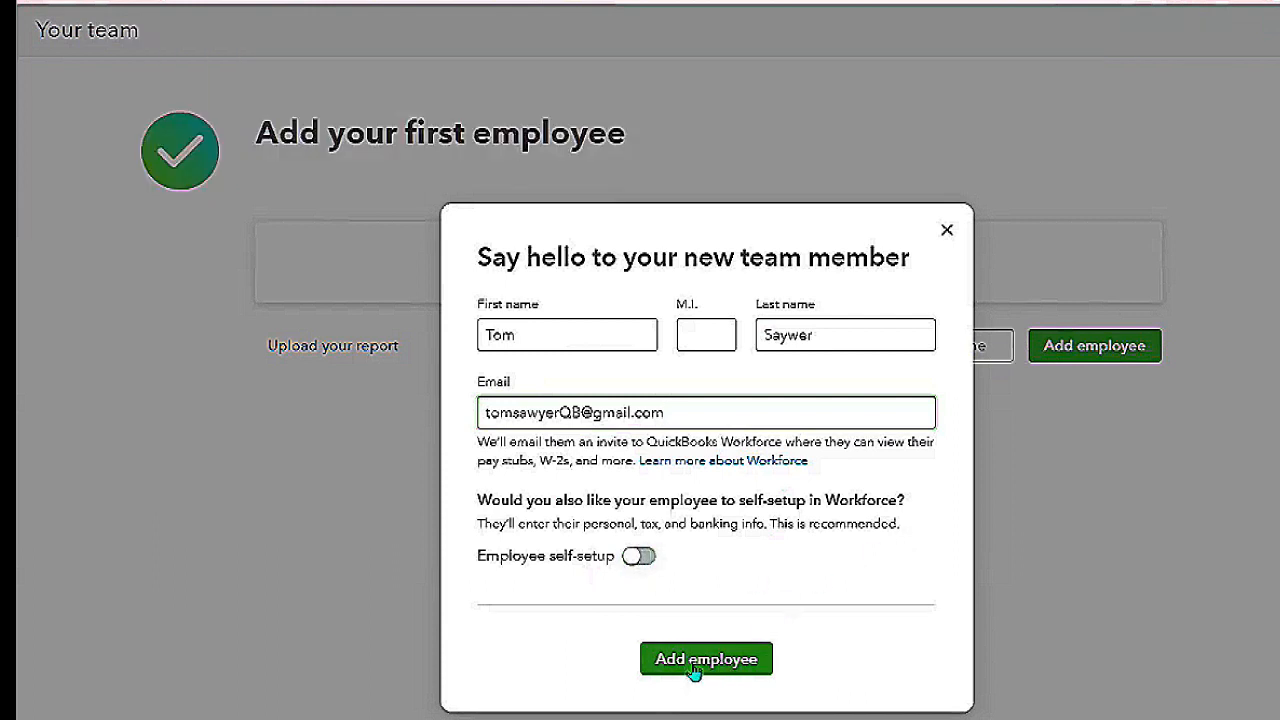
left_click(692, 663)
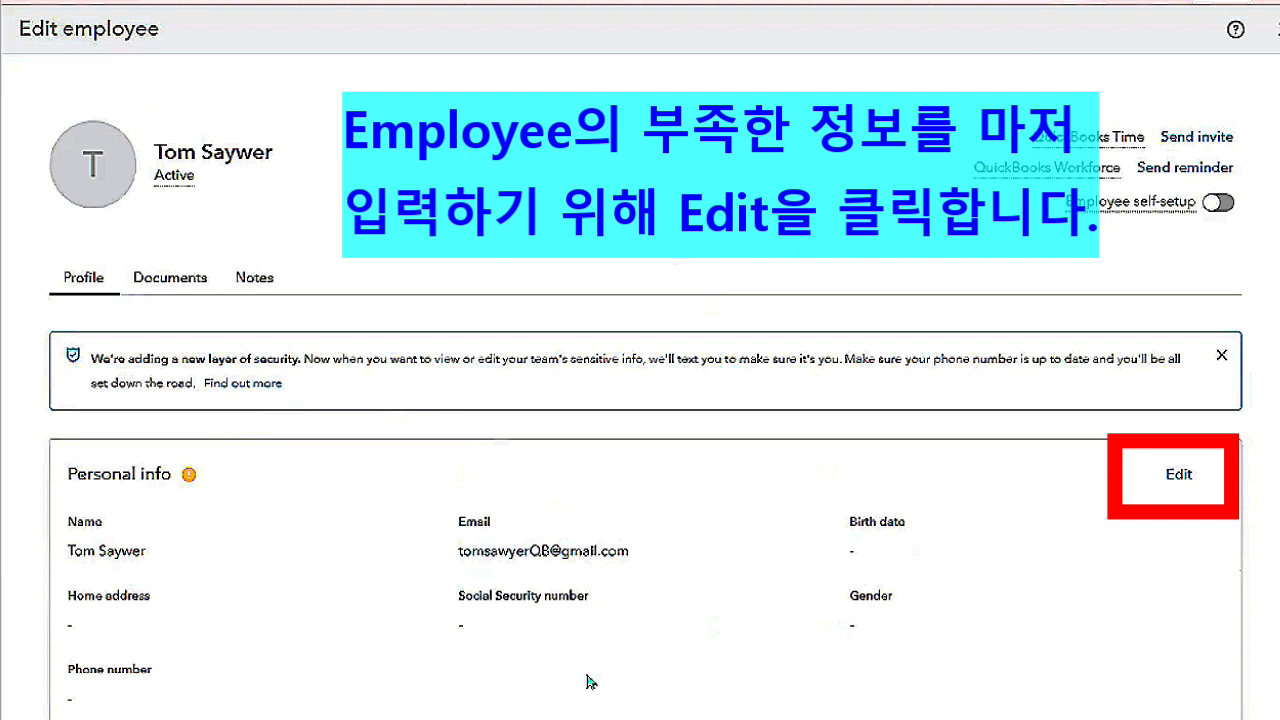
left_click(1177, 478)
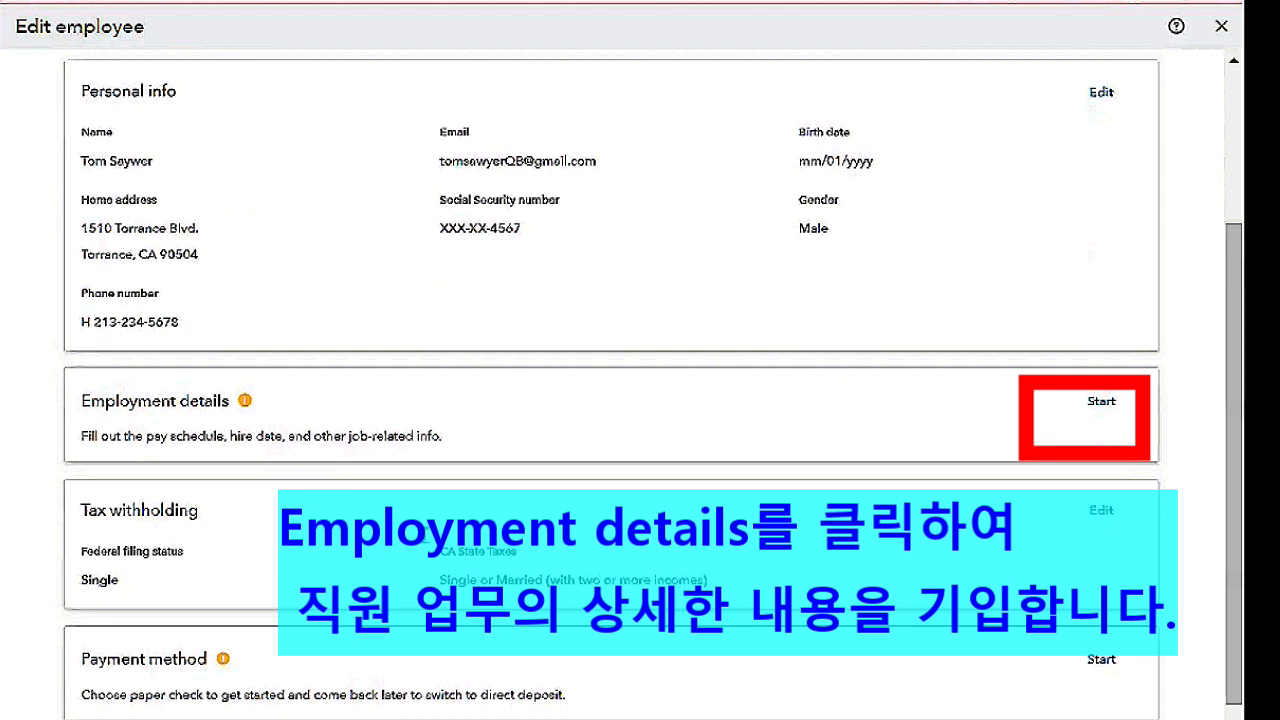
Step: Start the employee's employment details with status Active and hire date 03/14/2023
left_click(183, 430)
left_click(1099, 412)
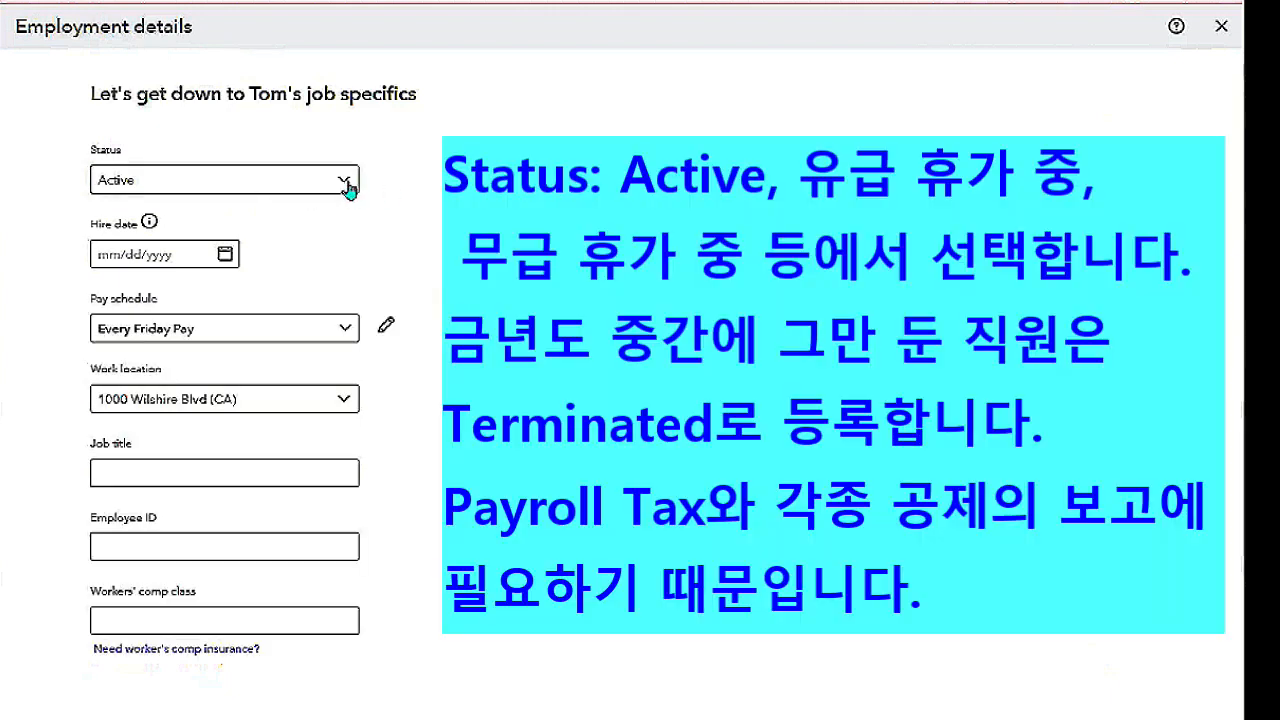
left_click(345, 182)
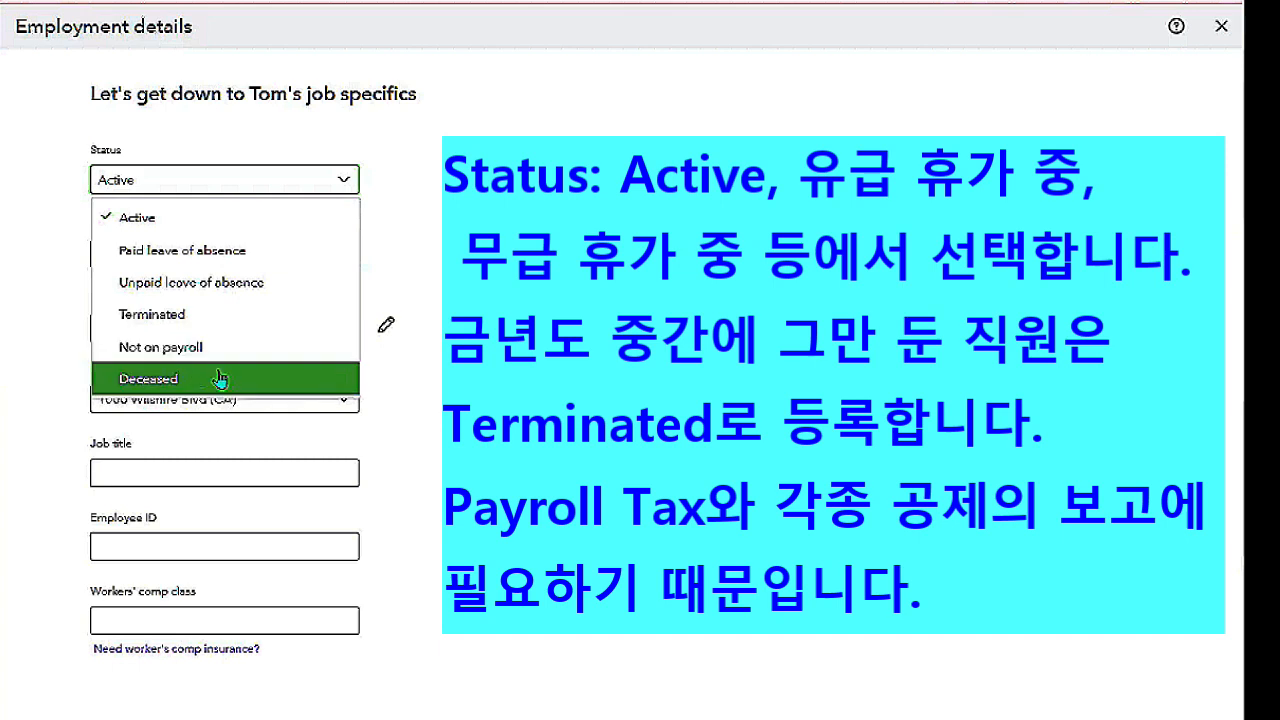
left_click(229, 218)
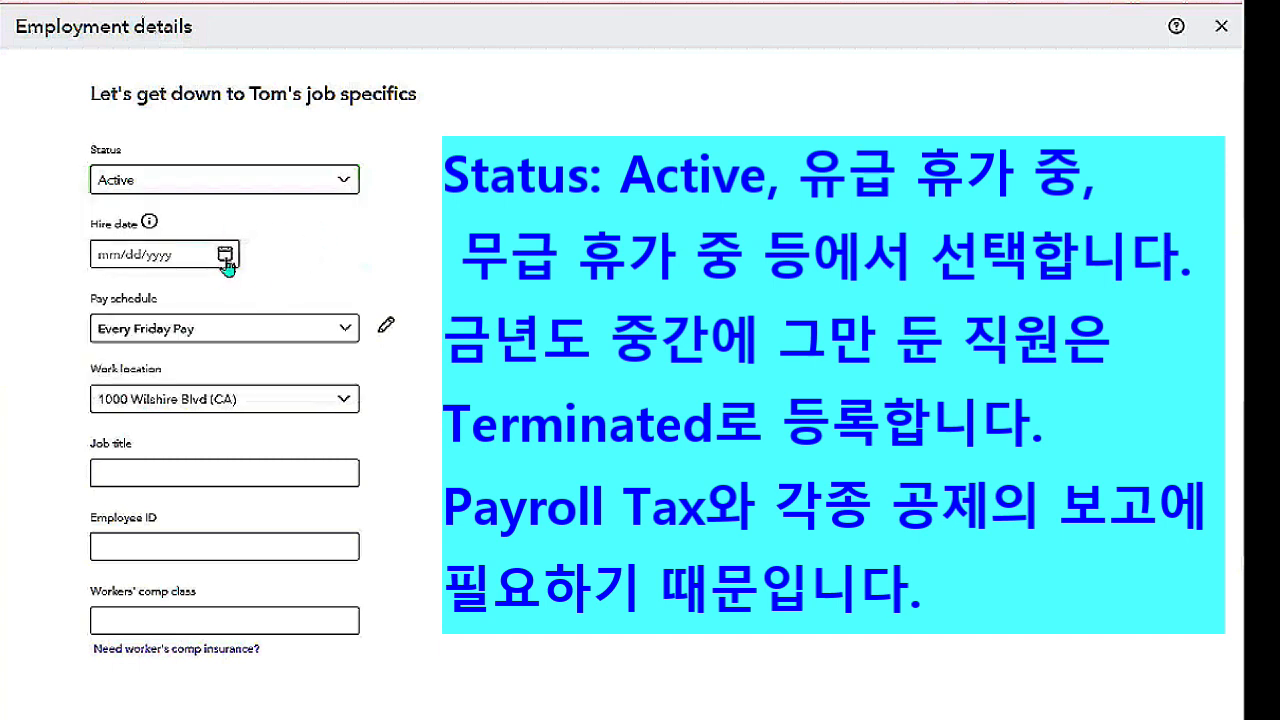
left_click(225, 255)
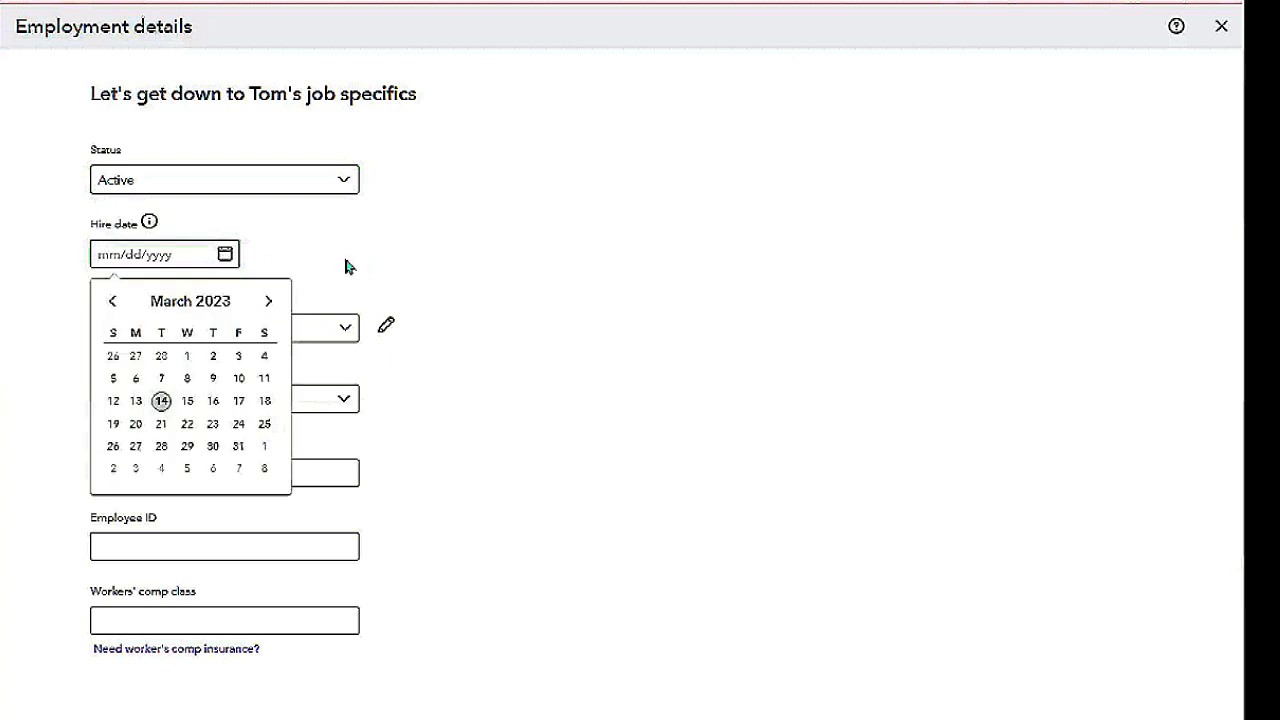
left_click(161, 402)
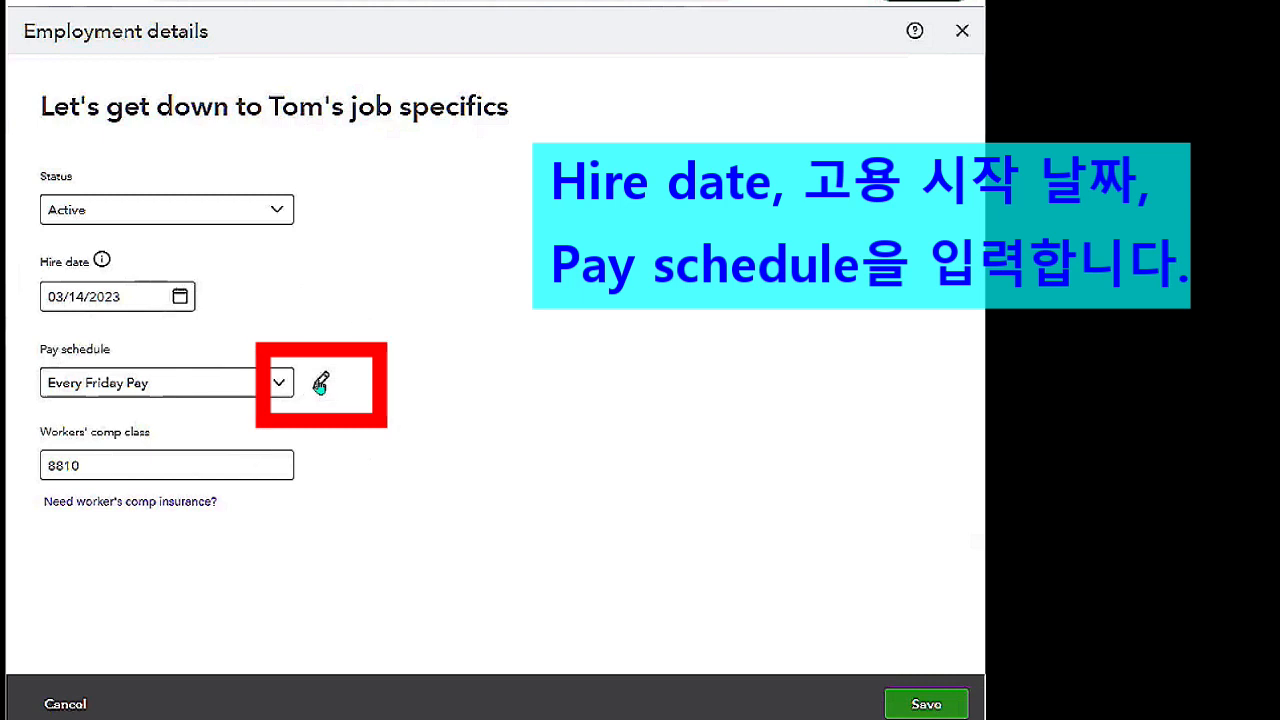
Step: Edit the employee's pay schedule, setting the pay frequency to Every week and the next payday to 03/17/2023
left_click(321, 386)
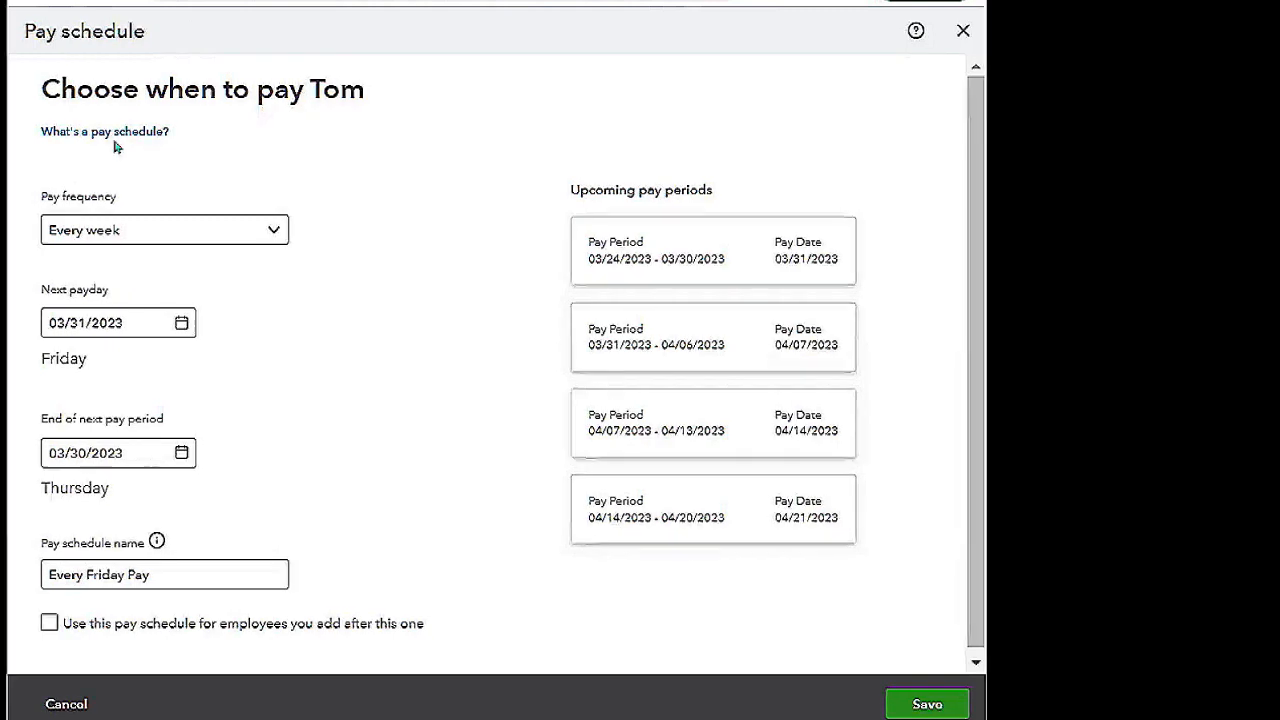
left_click(276, 231)
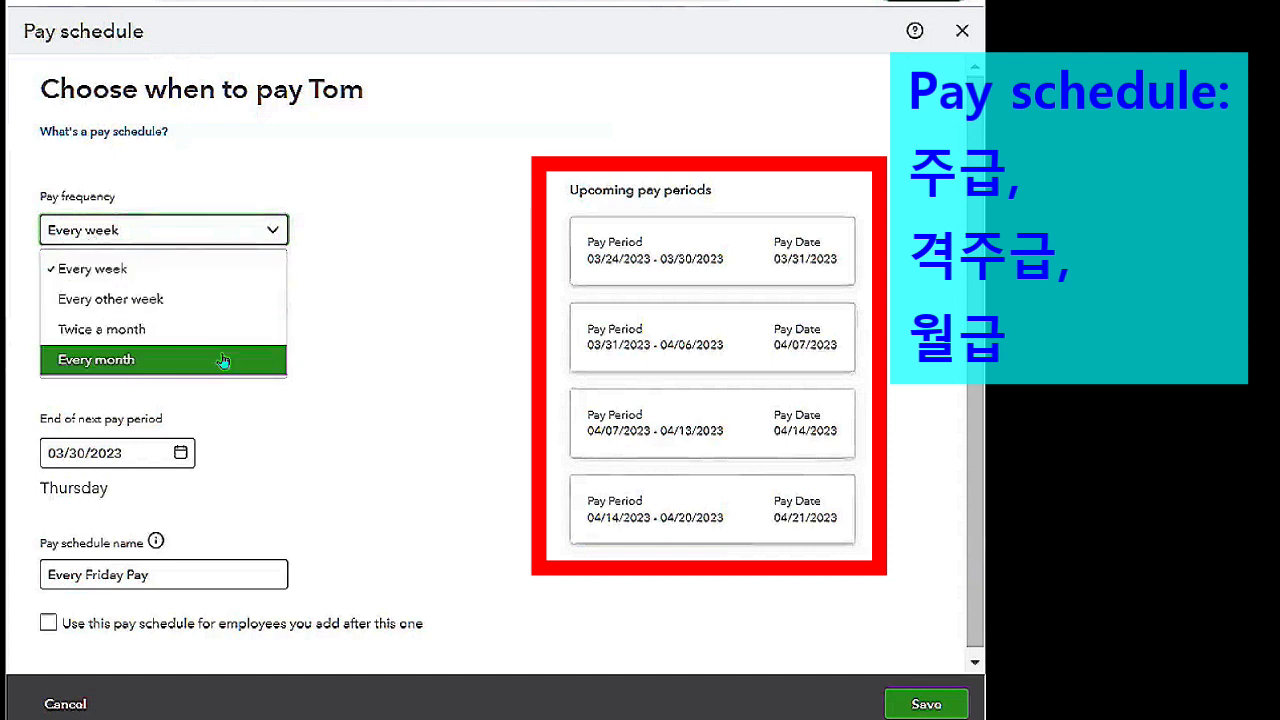
left_click(205, 269)
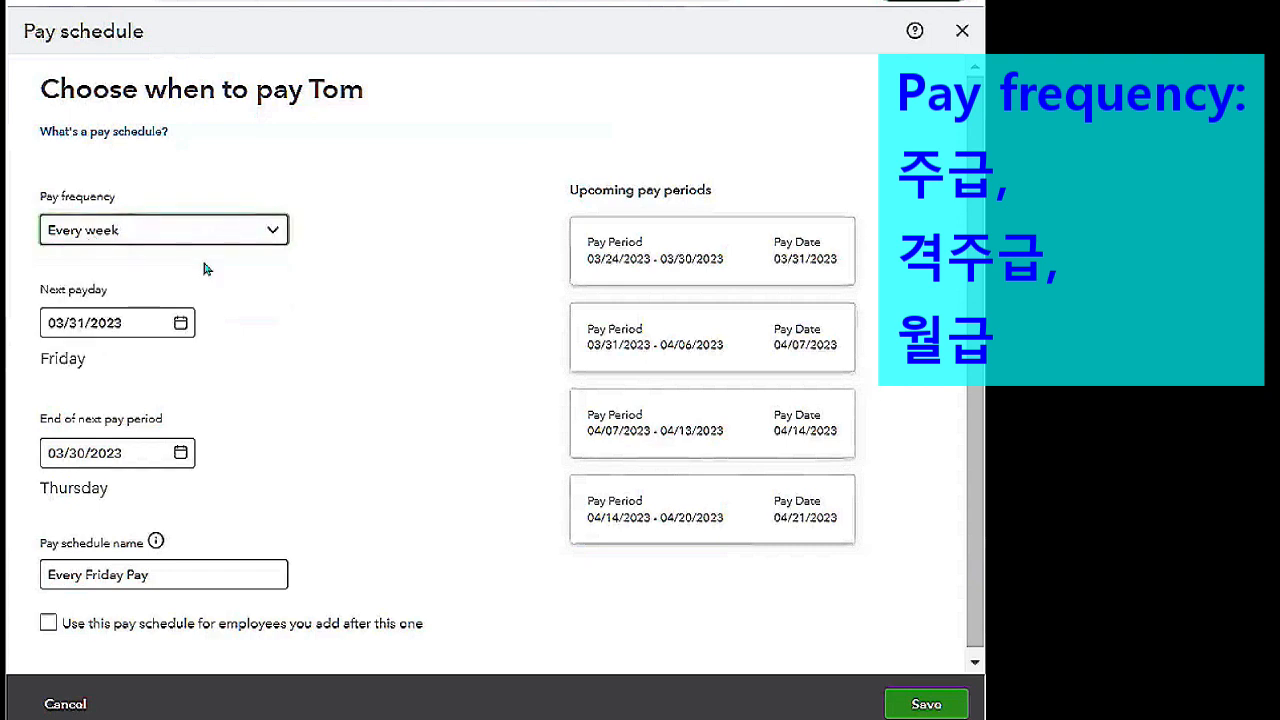
left_click(179, 324)
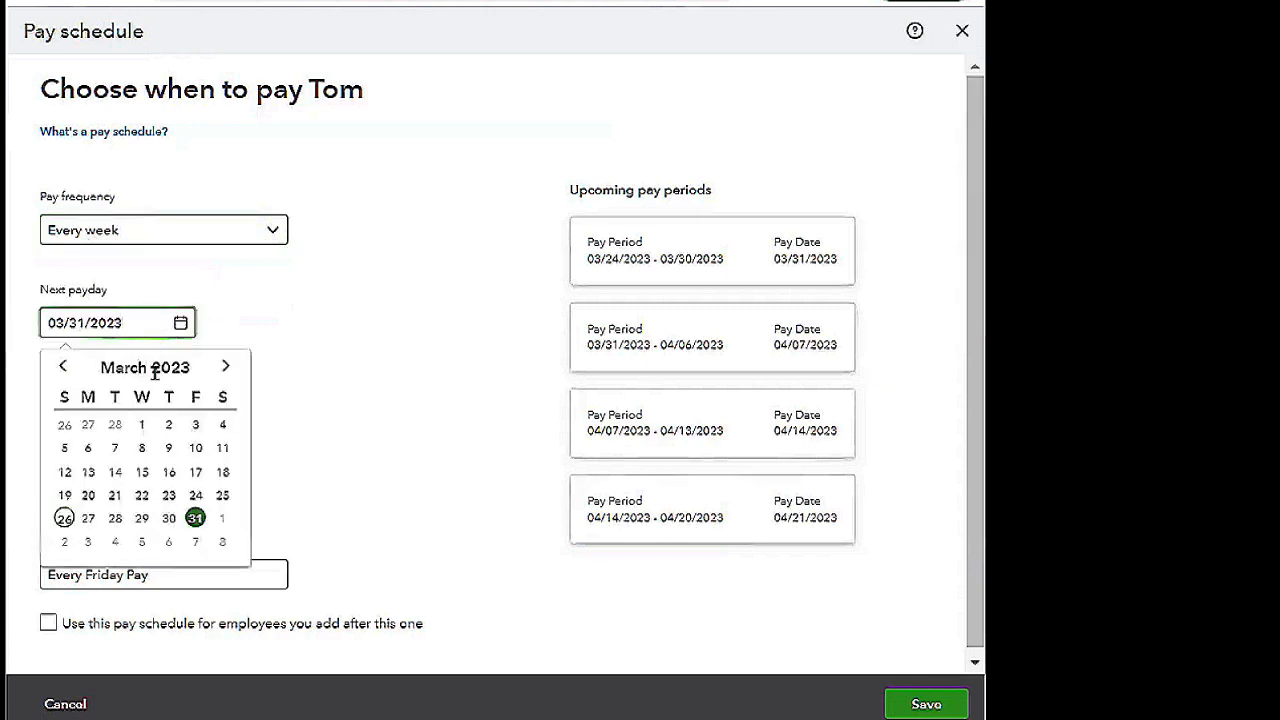
left_click(196, 474)
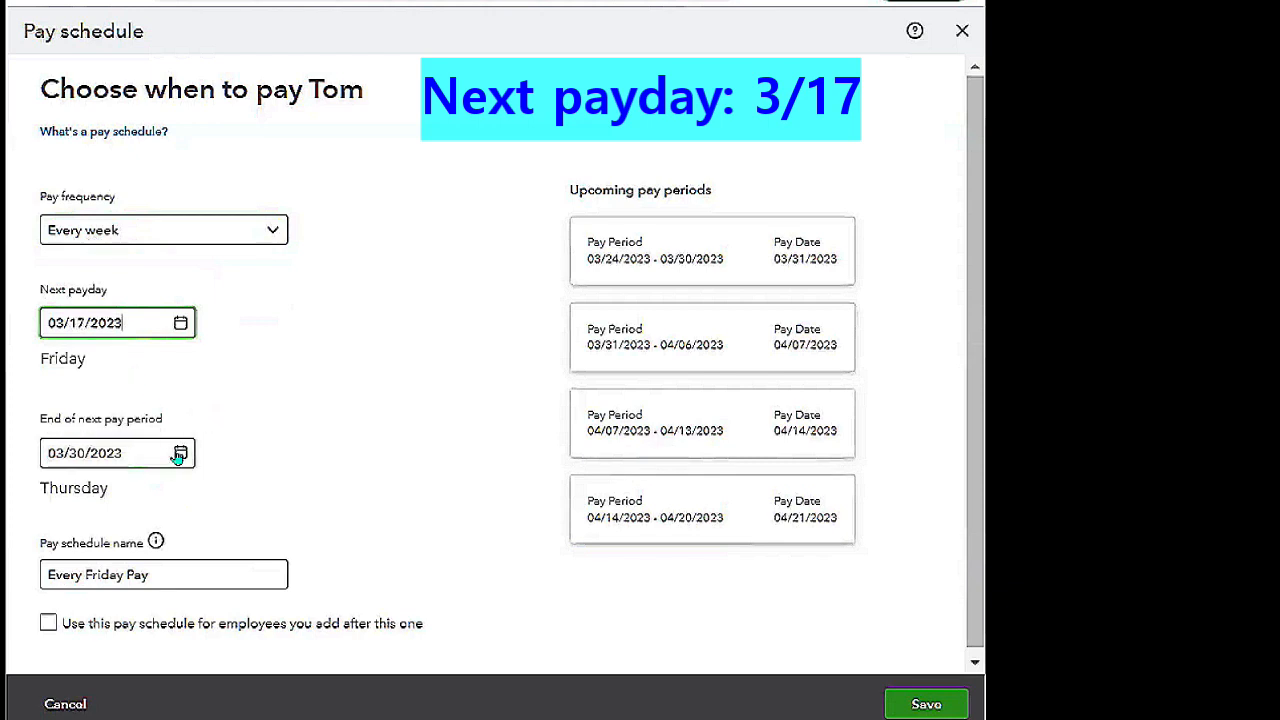
left_click(193, 384)
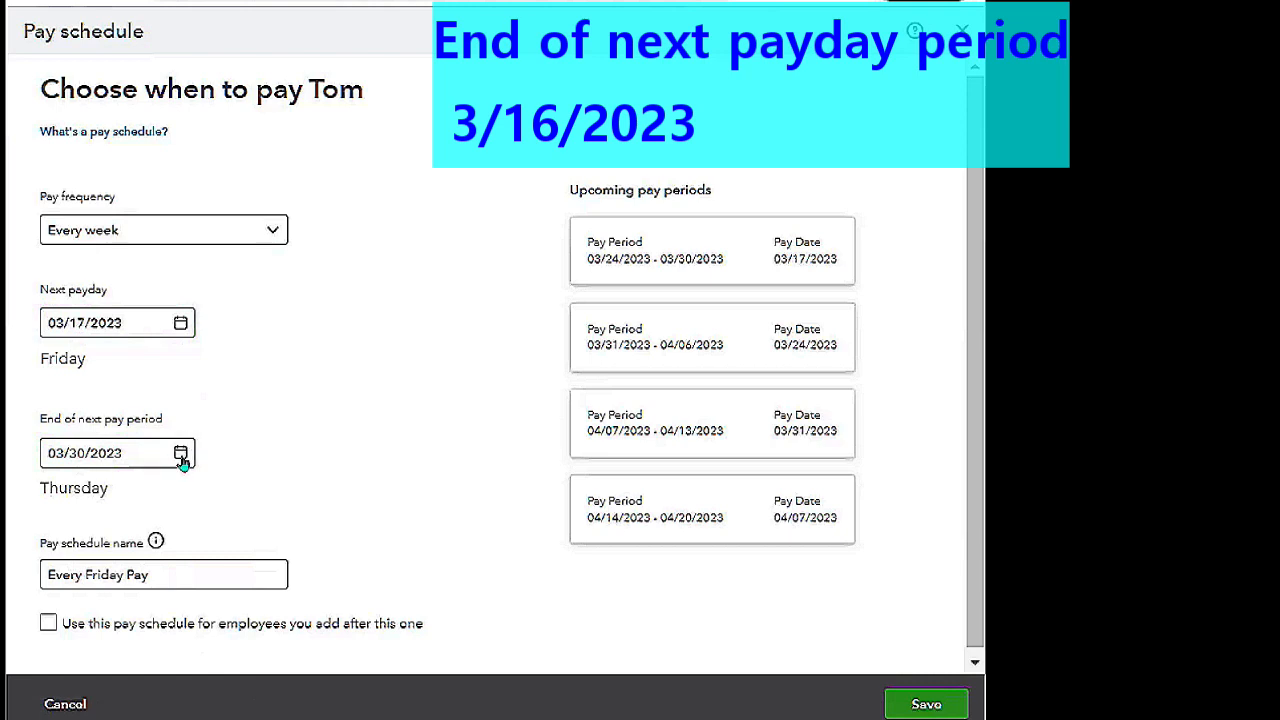
Step: Set the end of the next pay period to 03/16/2023 and refresh the upcoming pay periods
left_click(180, 455)
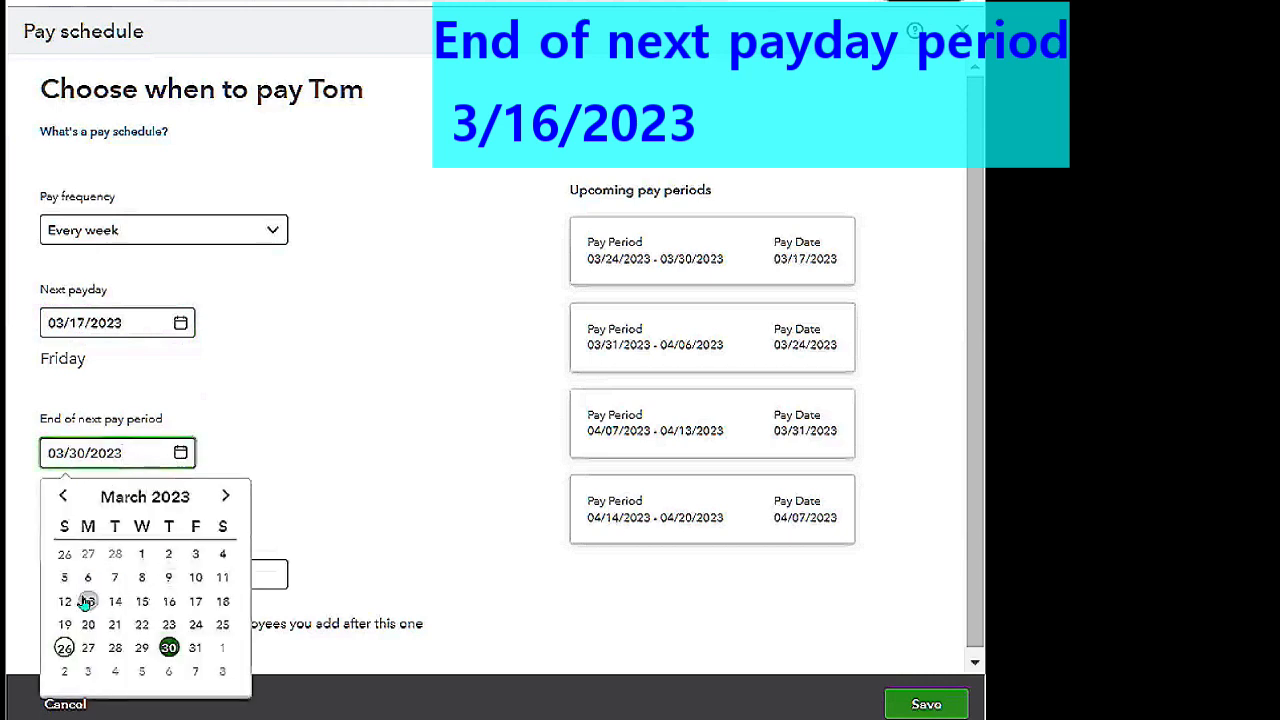
left_click(169, 602)
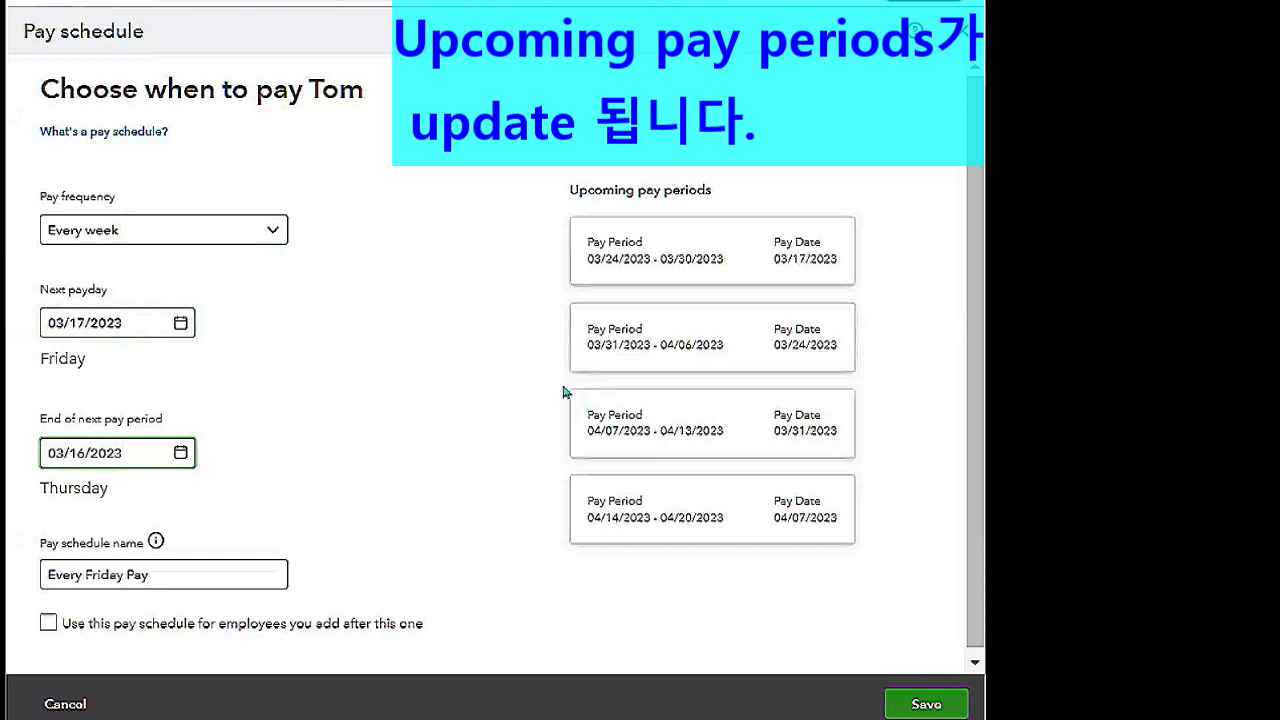
left_click(544, 270)
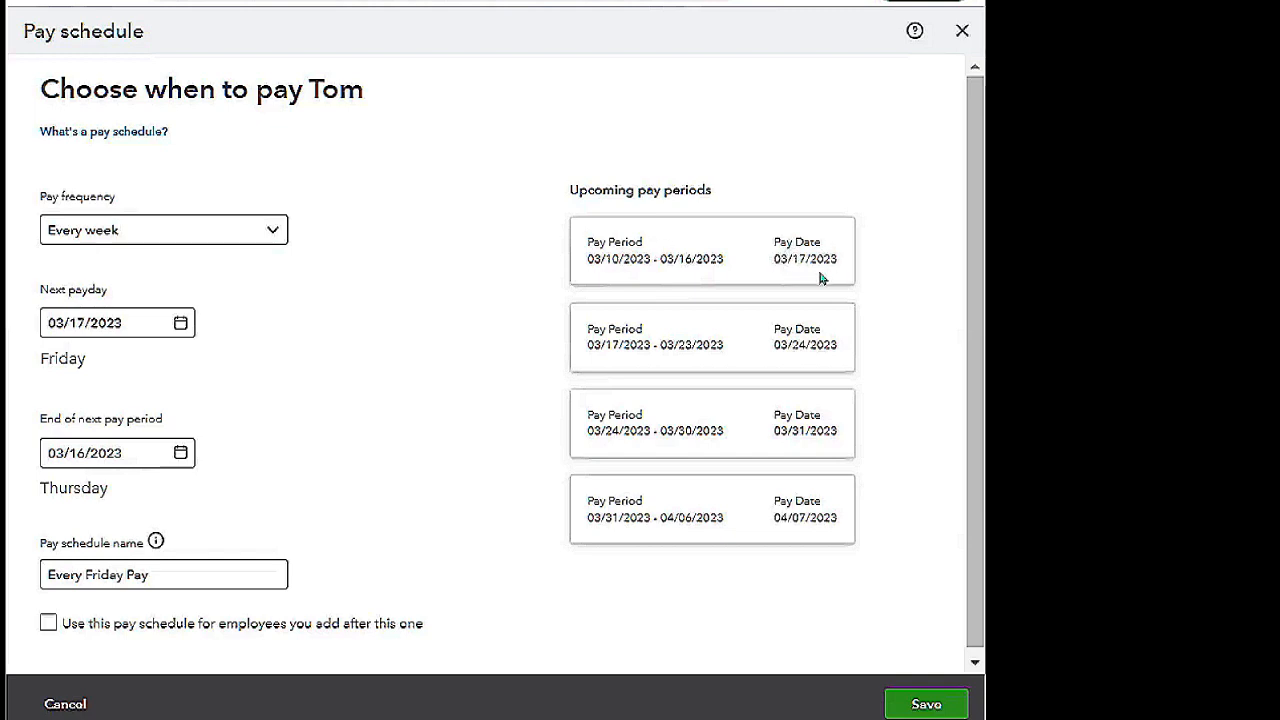
Step: Save the pay schedule as Every Friday Pay, with the option to use it for further added employees unchecked
left_click(168, 574)
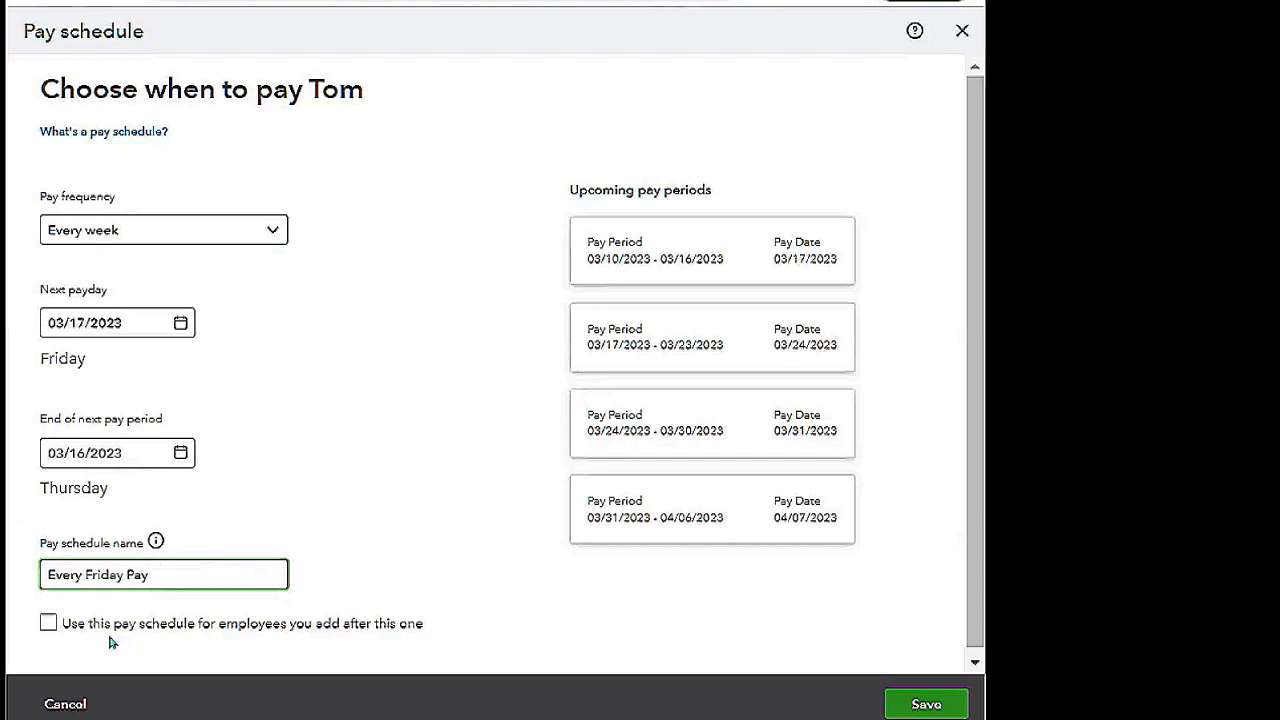
left_click(47, 625)
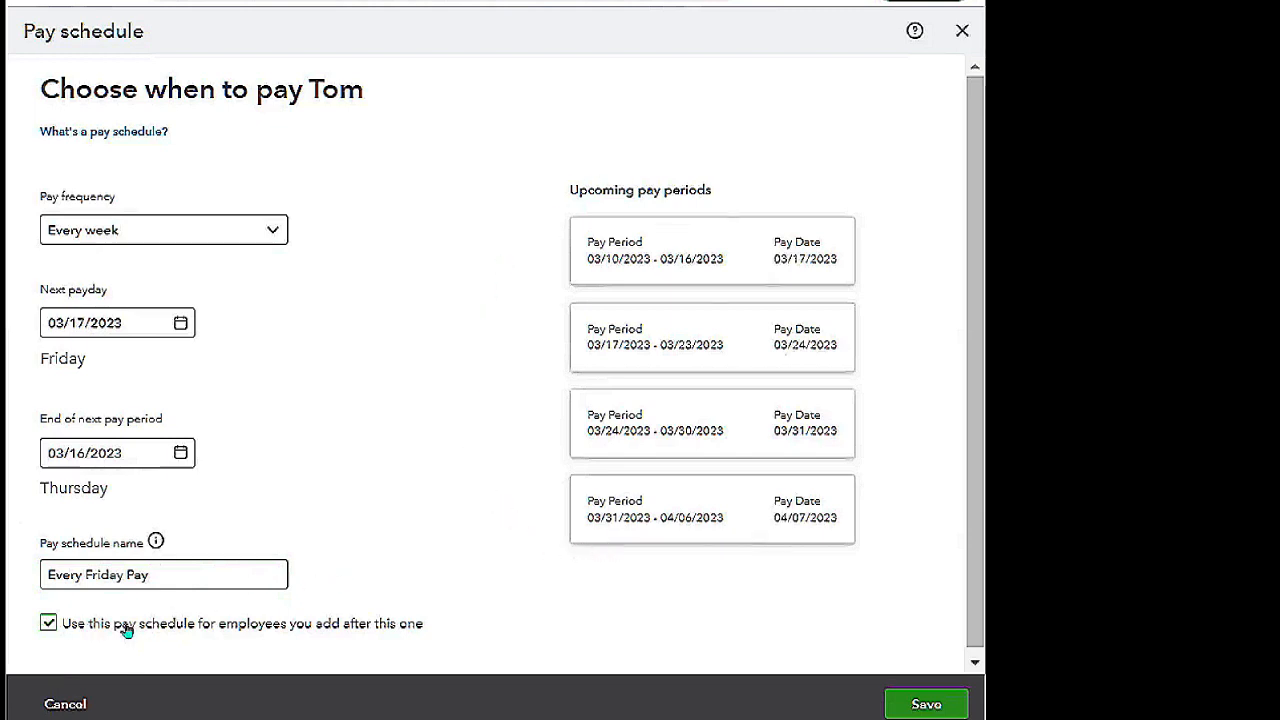
left_click(47, 626)
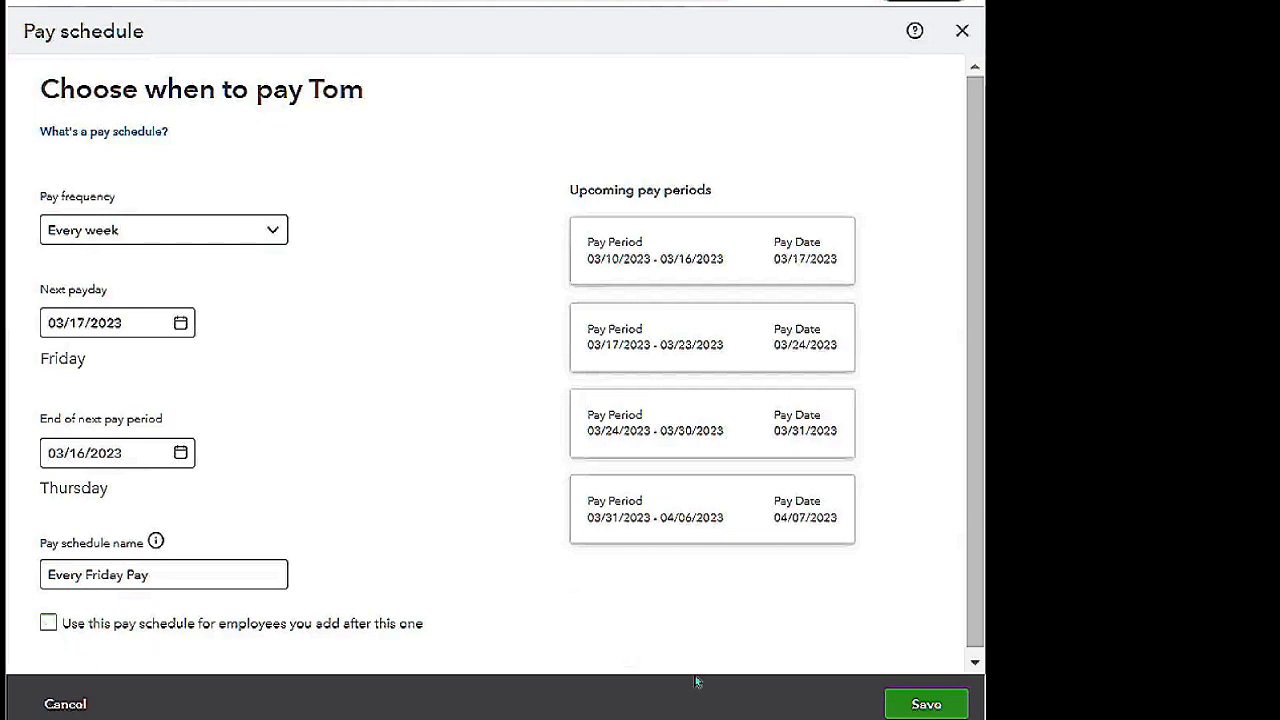
left_click(925, 705)
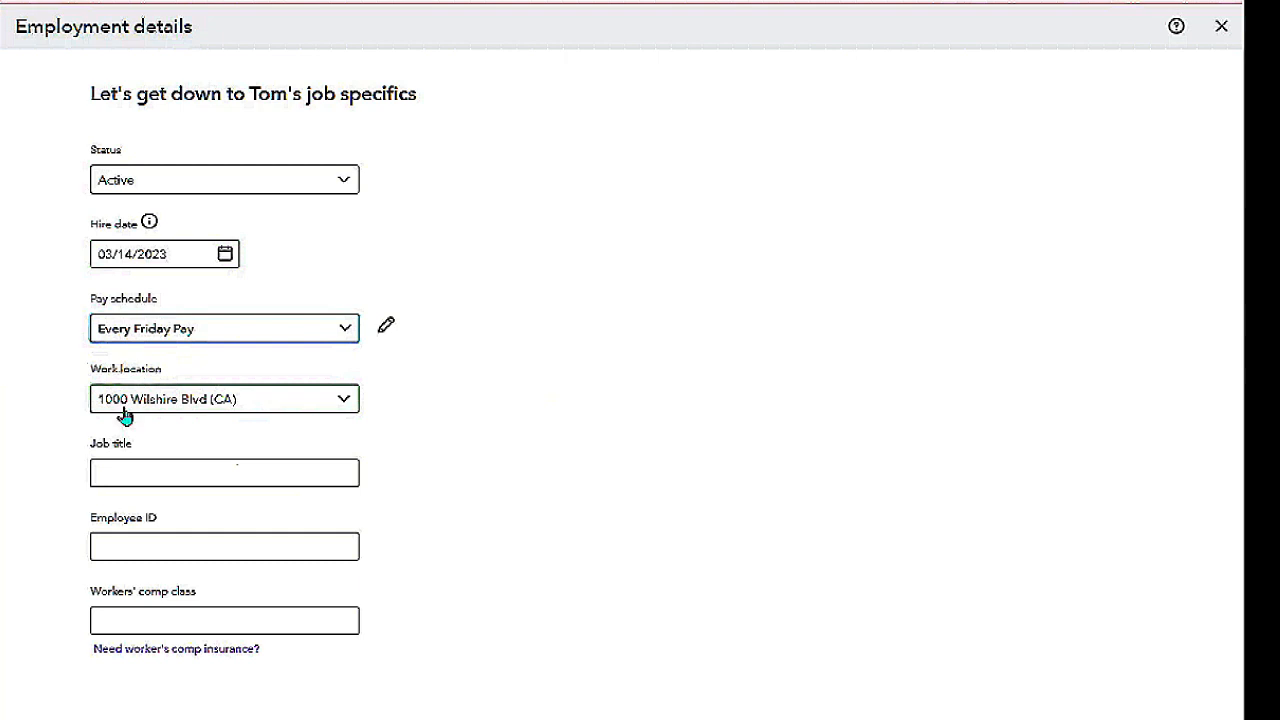
Step: Enter the job title Office Clerical, the employee ID, and workers' comp class 8810 in the employment details
left_click(126, 478)
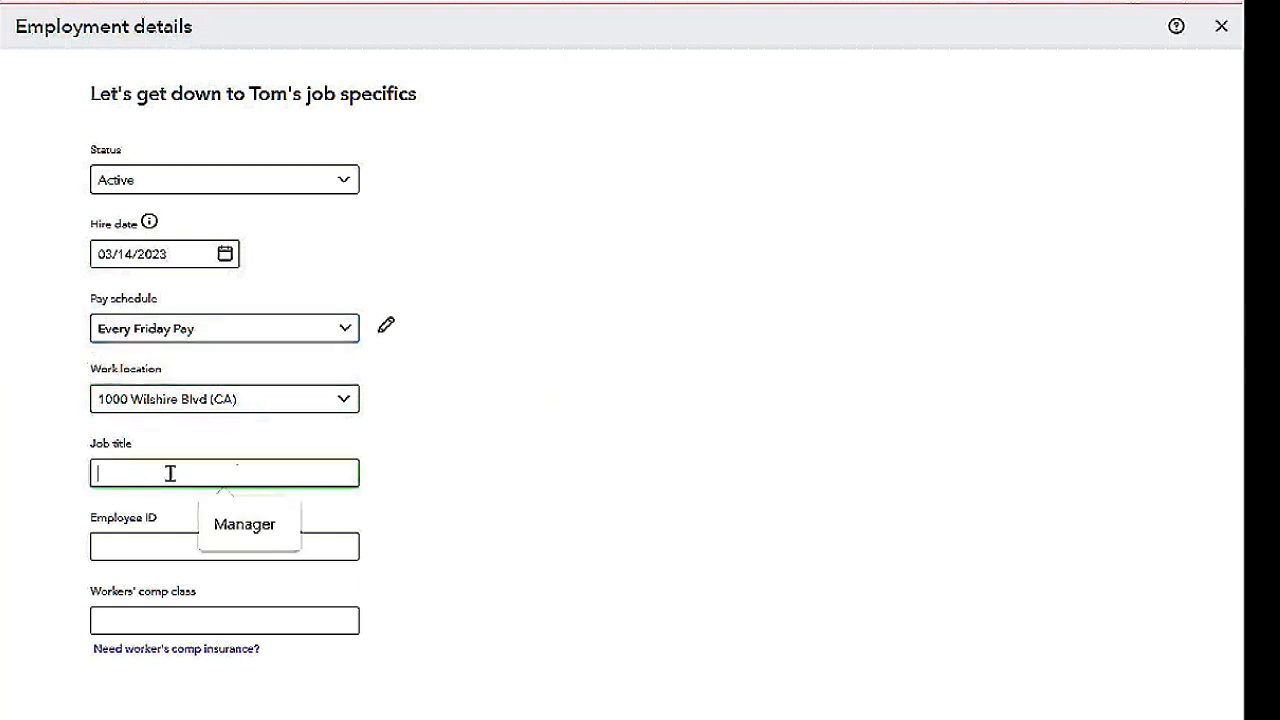
type("O")
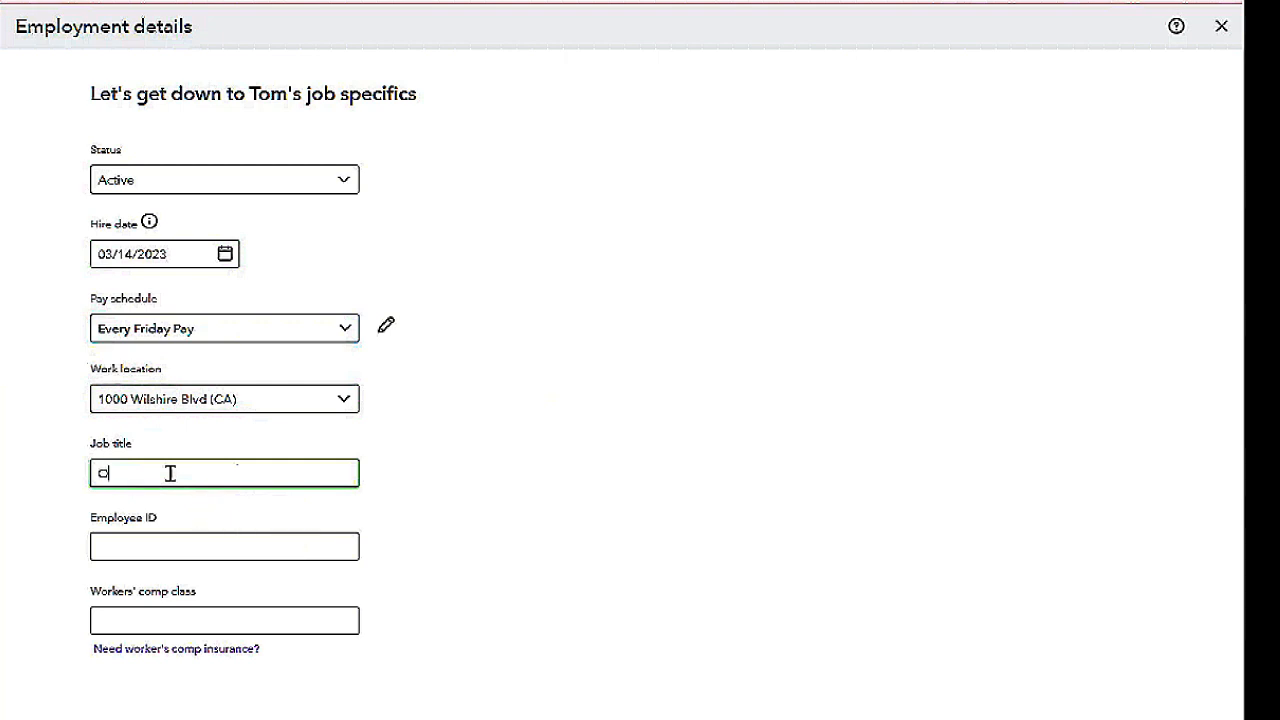
type("ffice Clerk")
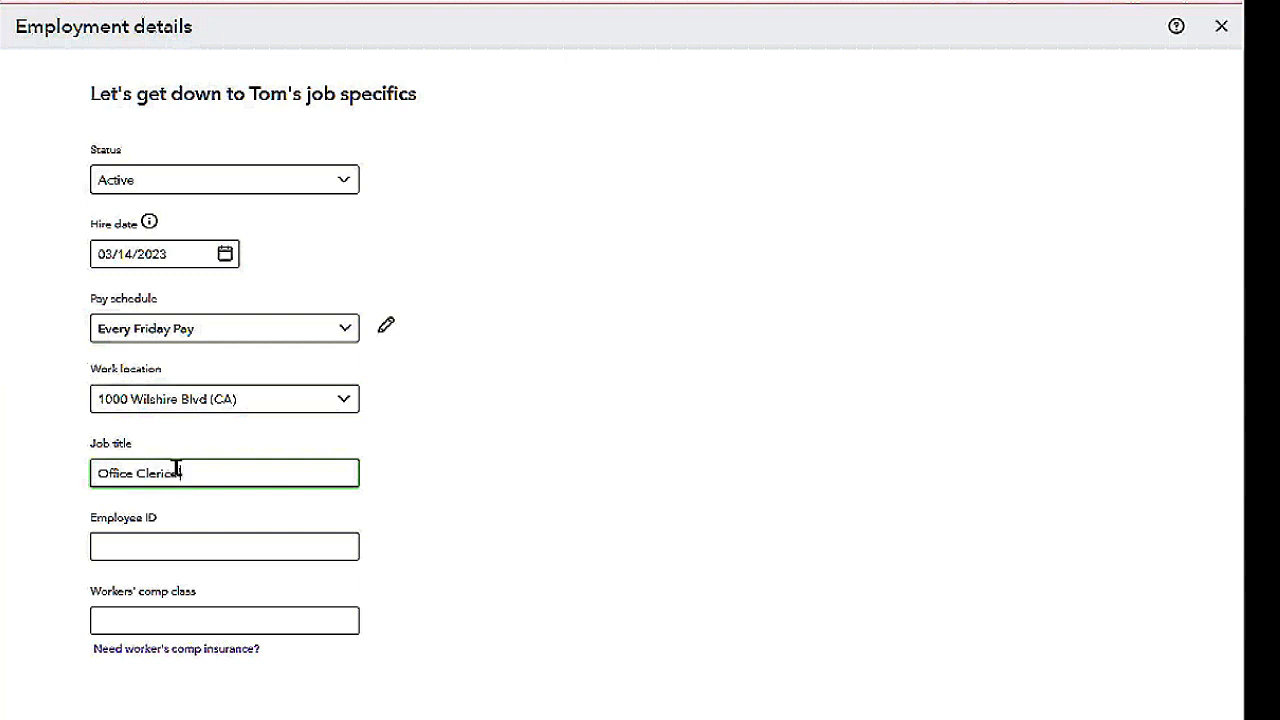
left_click(222, 543)
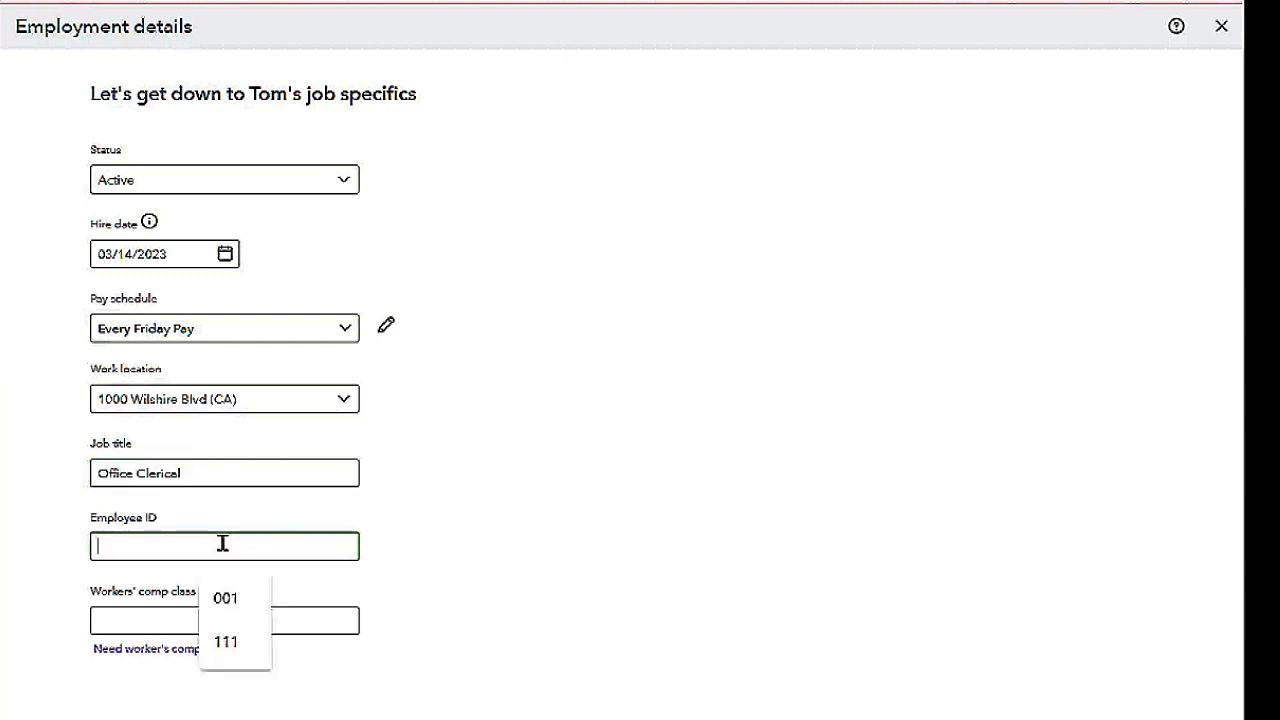
type("111")
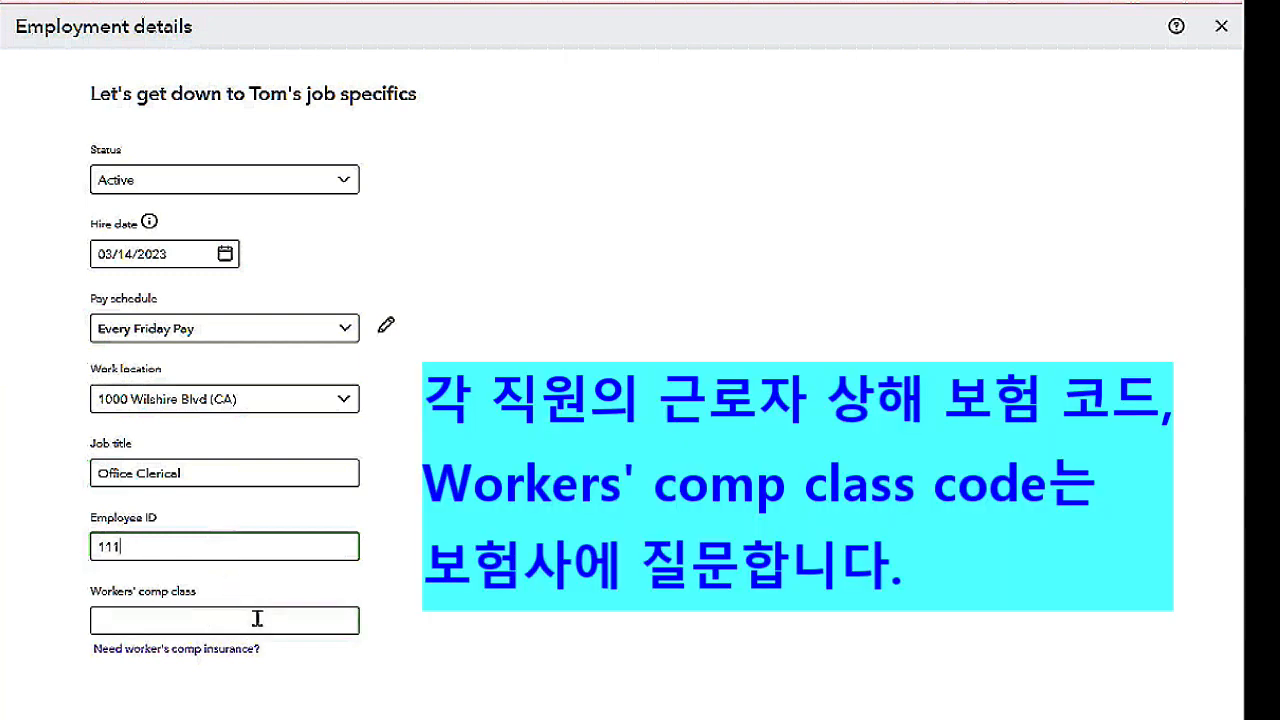
left_click(178, 620)
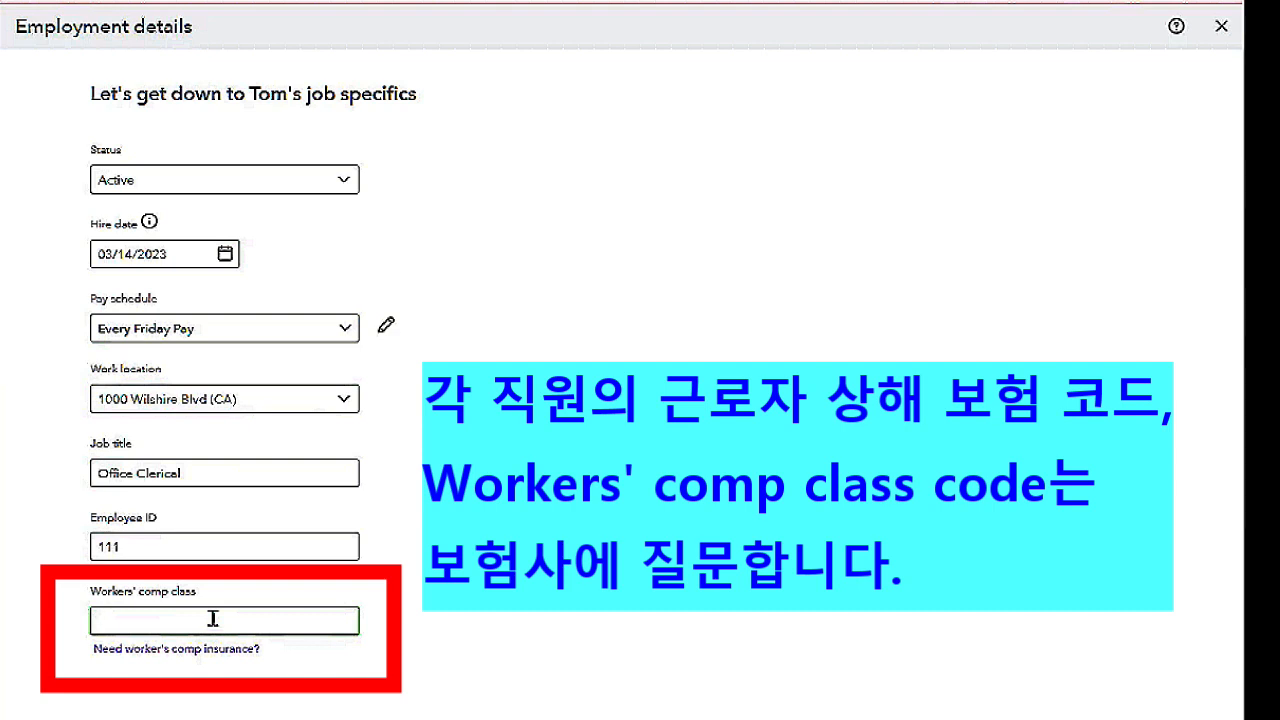
type("8810")
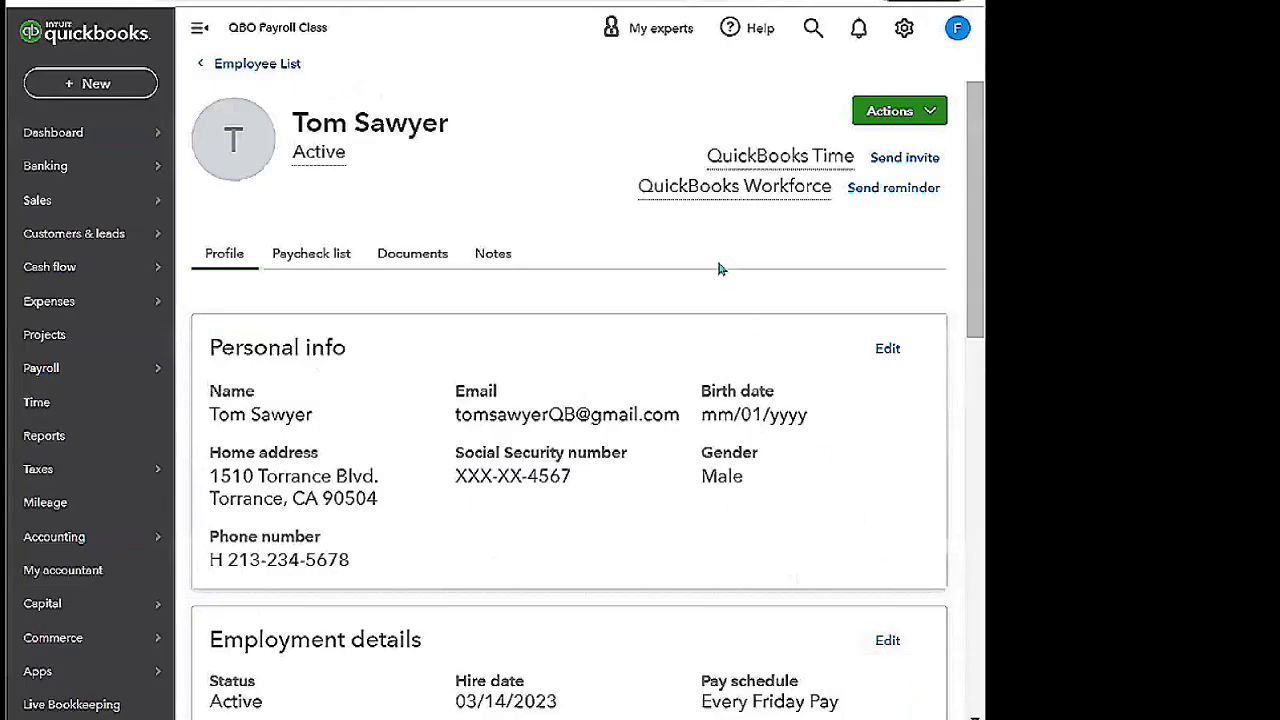
Step: Edit the employee's tax withholding, setting the federal filing status to Single or Married Filing Separately and keeping the claimed dependents' deduction at $0
scroll(972, 328, "down", 1)
left_click_drag(972, 328, 952, 391)
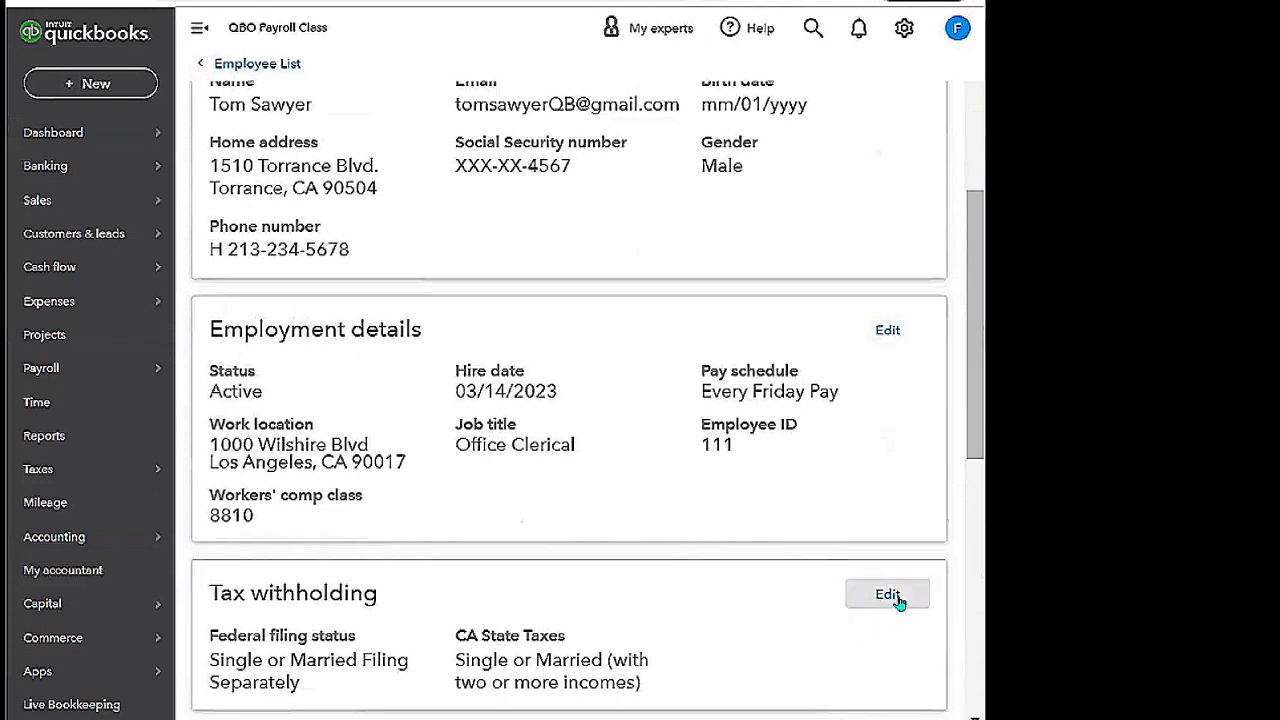
left_click(887, 595)
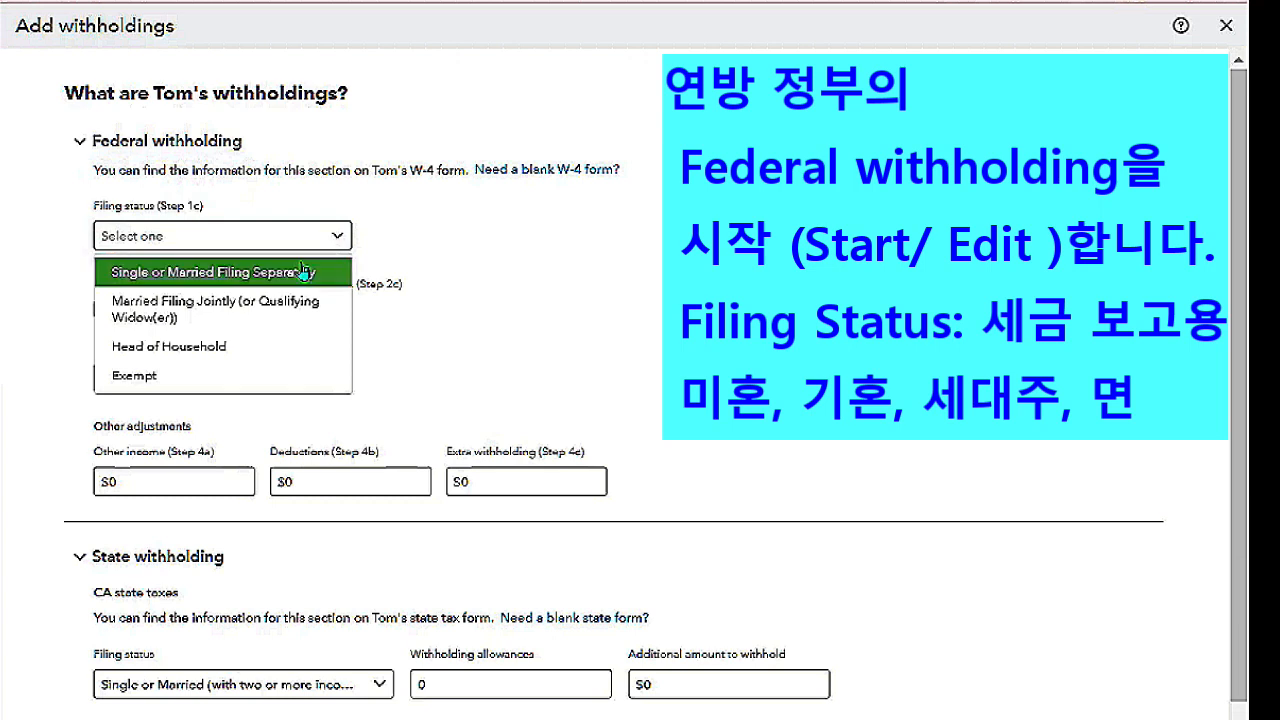
left_click(136, 280)
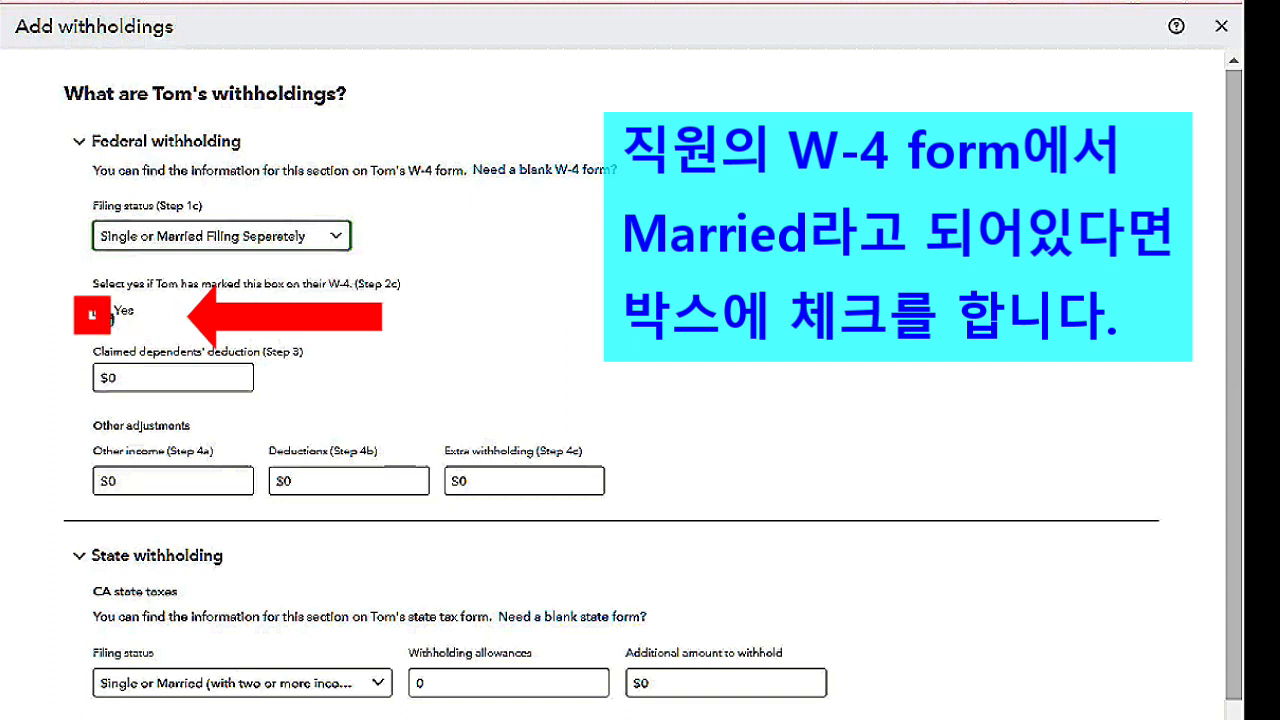
left_click(104, 312)
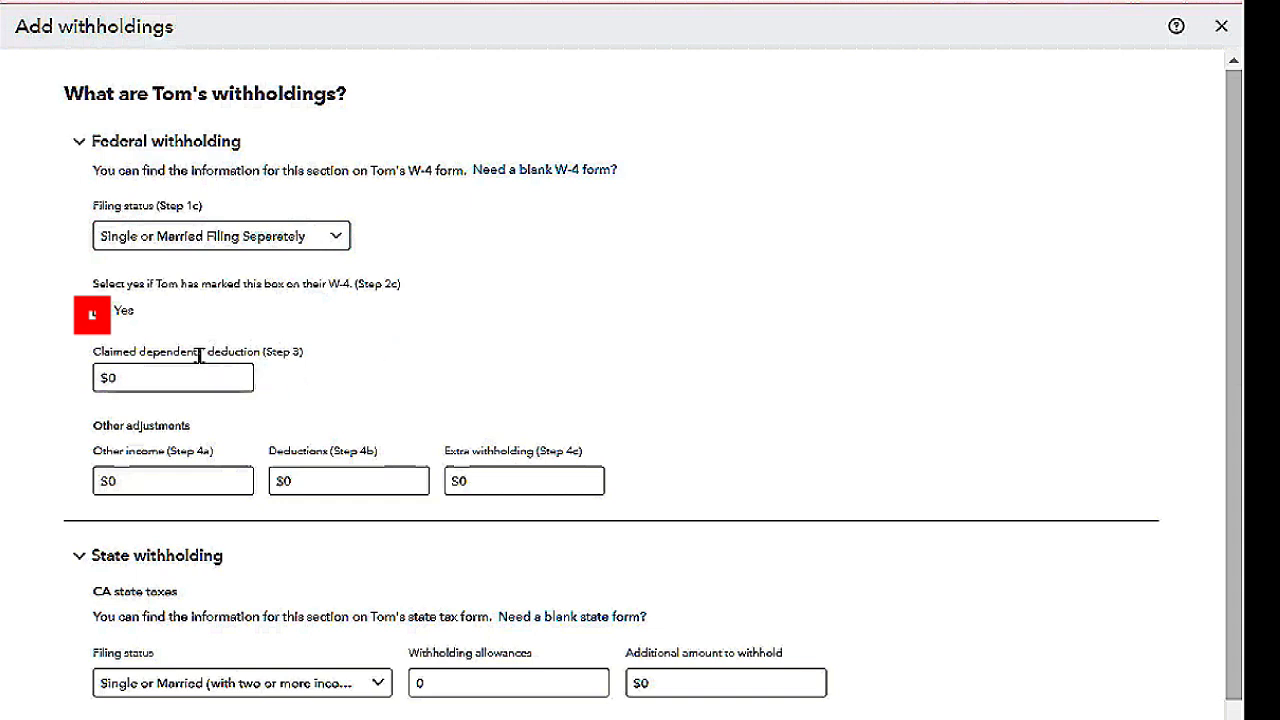
left_click(92, 376)
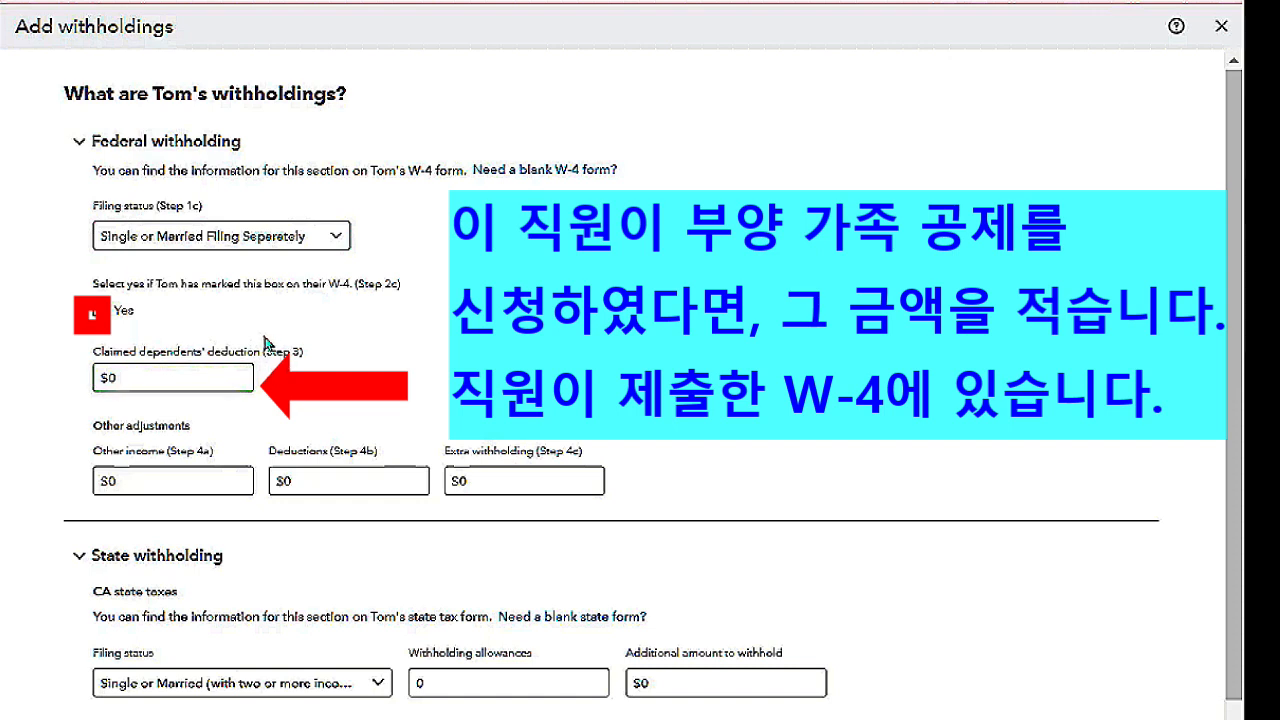
left_click(157, 403)
left_click(95, 380)
left_click(135, 381)
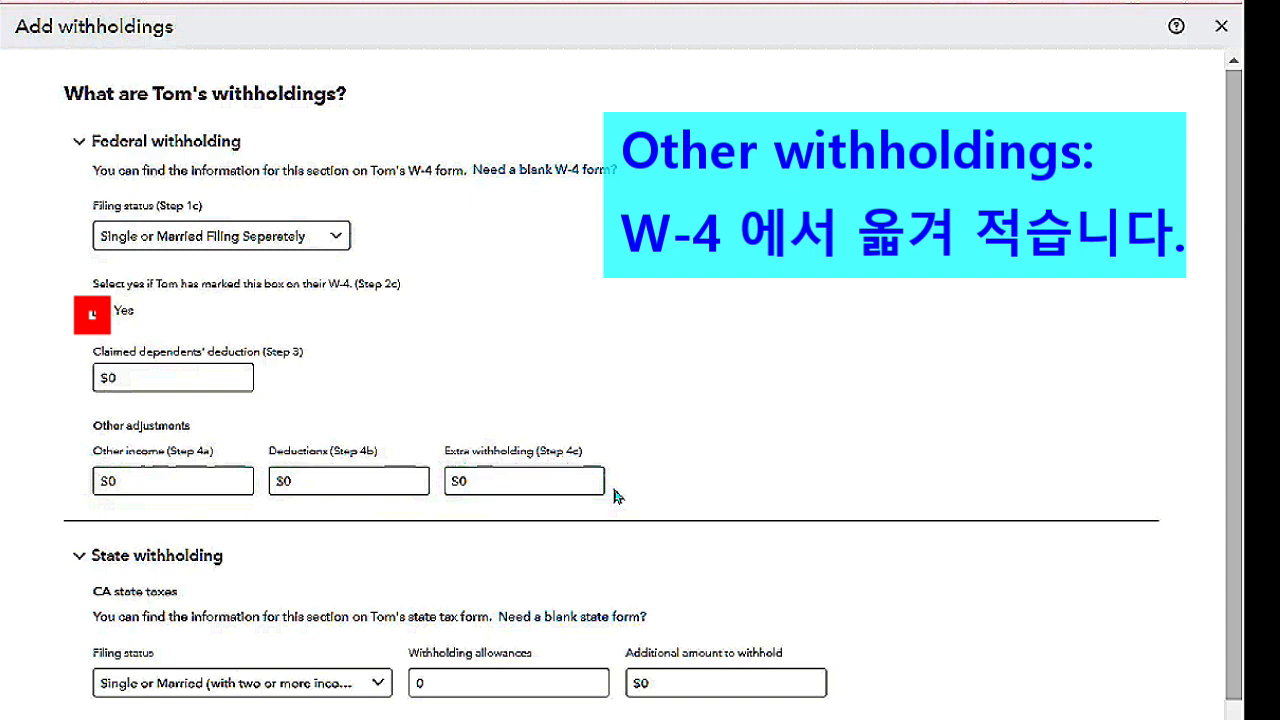
left_click_drag(1236, 442, 1237, 543)
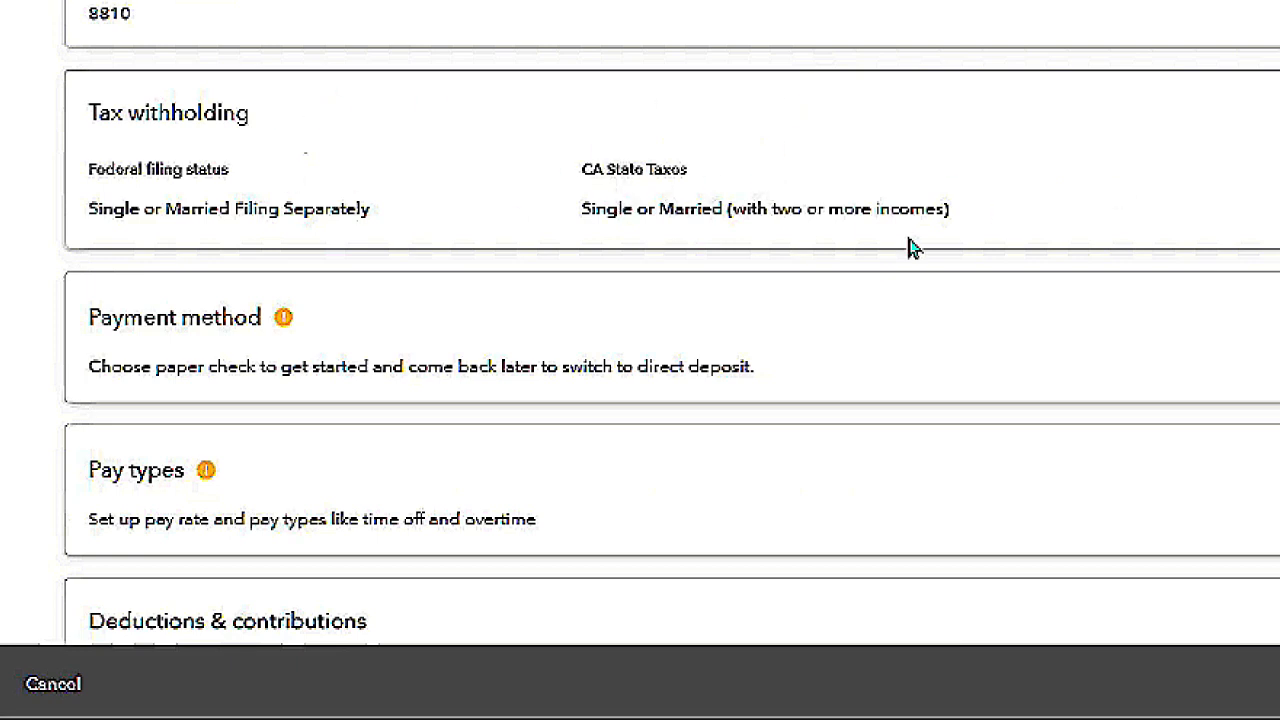
Step: Start setting up the employee's payment method from the profile
scroll(640, 324, "down", 3)
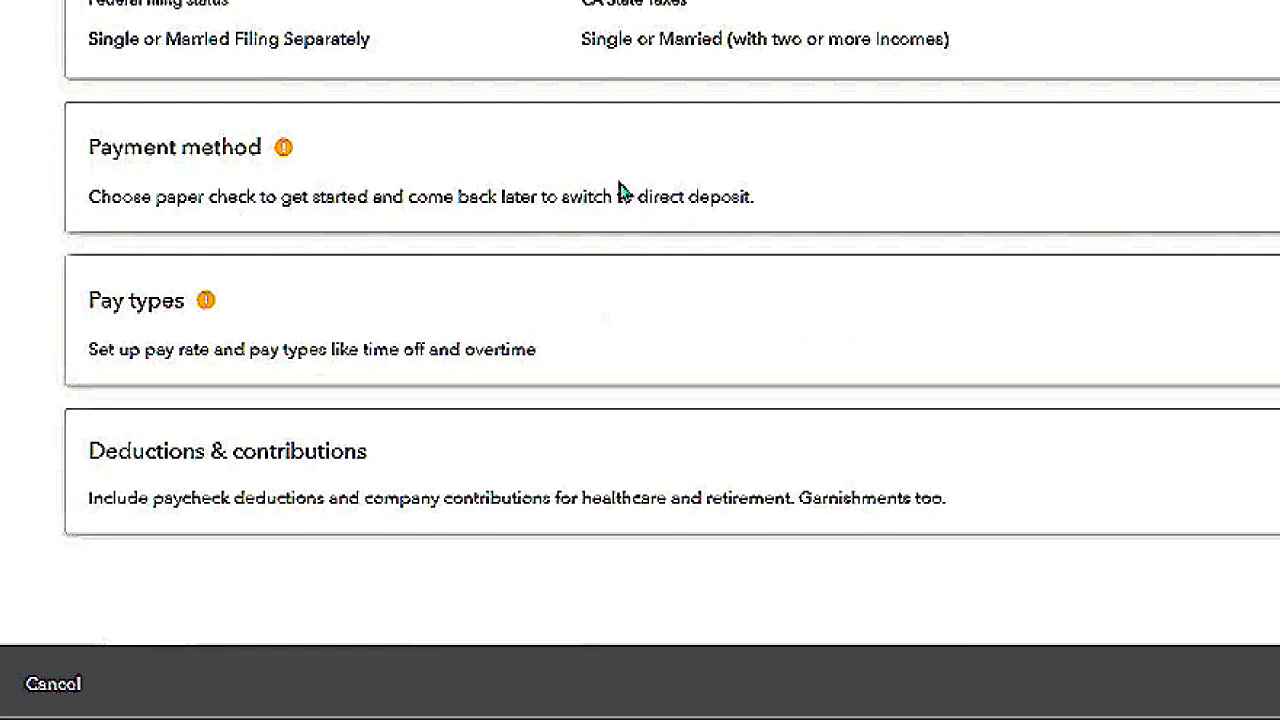
left_click(1278, 148)
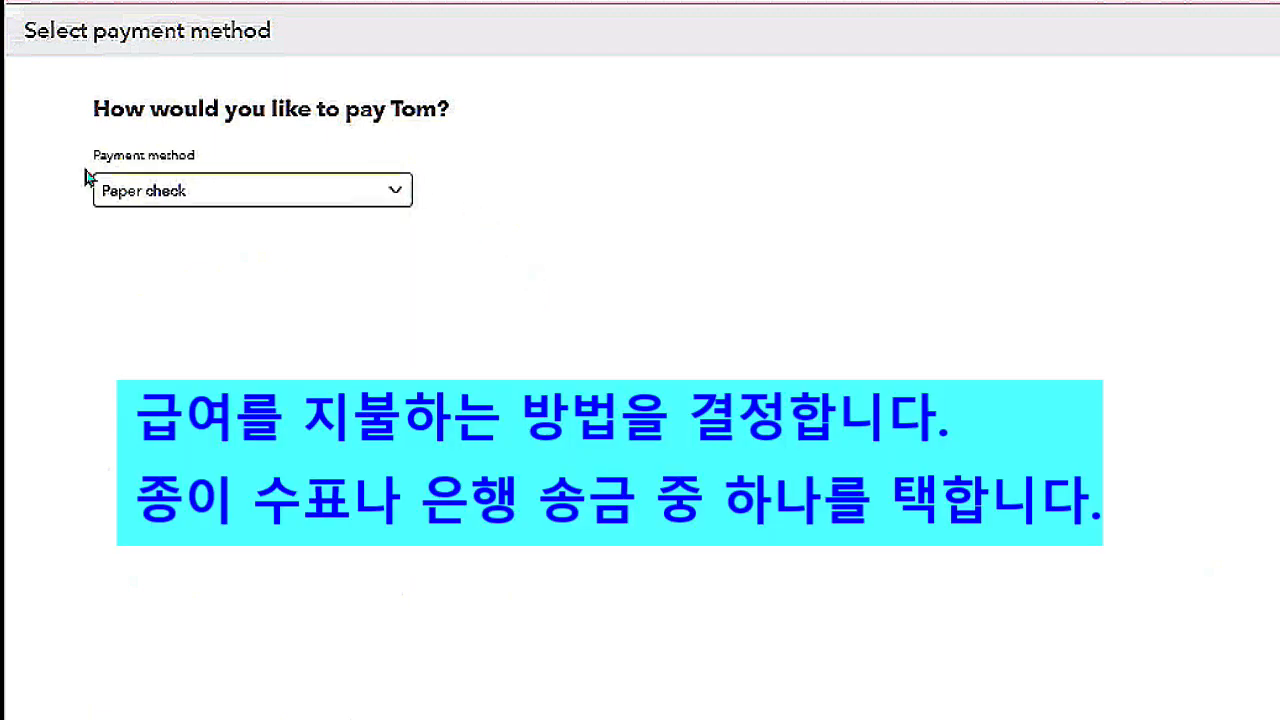
Step: Try Direct deposit as the payment method, with deposit to one account and Checking as the bank account type
left_click(398, 192)
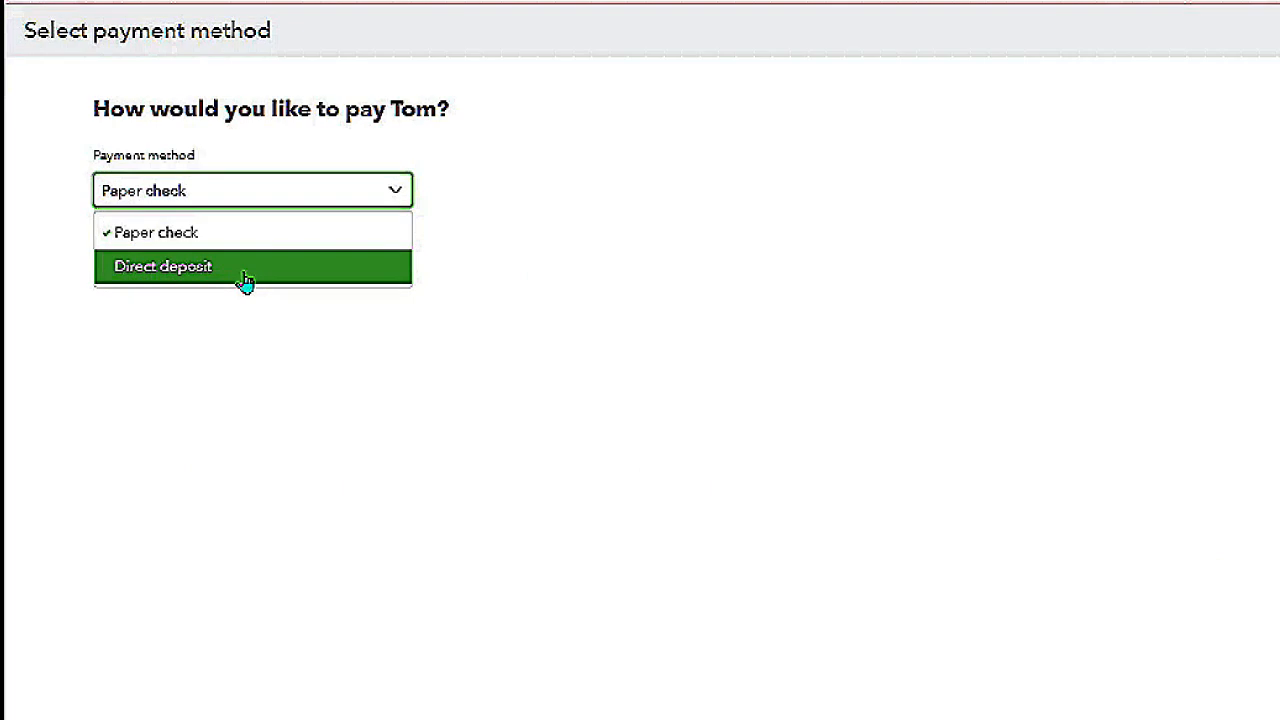
left_click(245, 280)
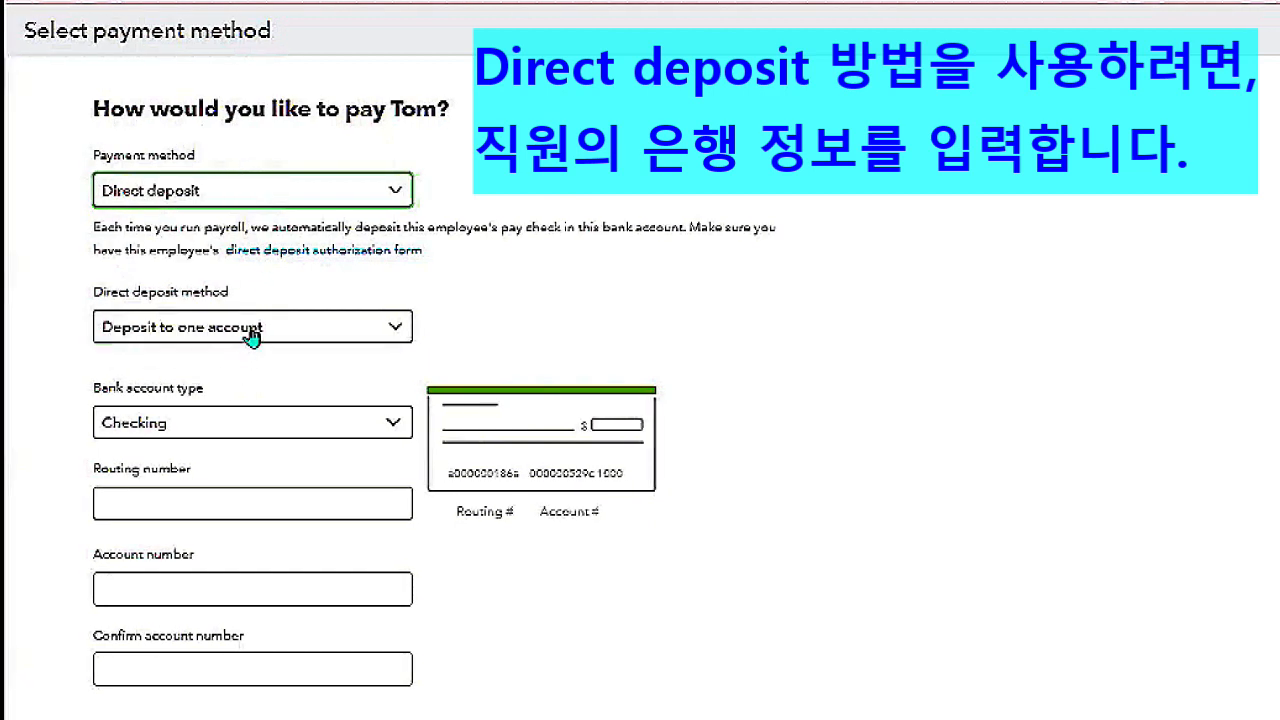
left_click(397, 334)
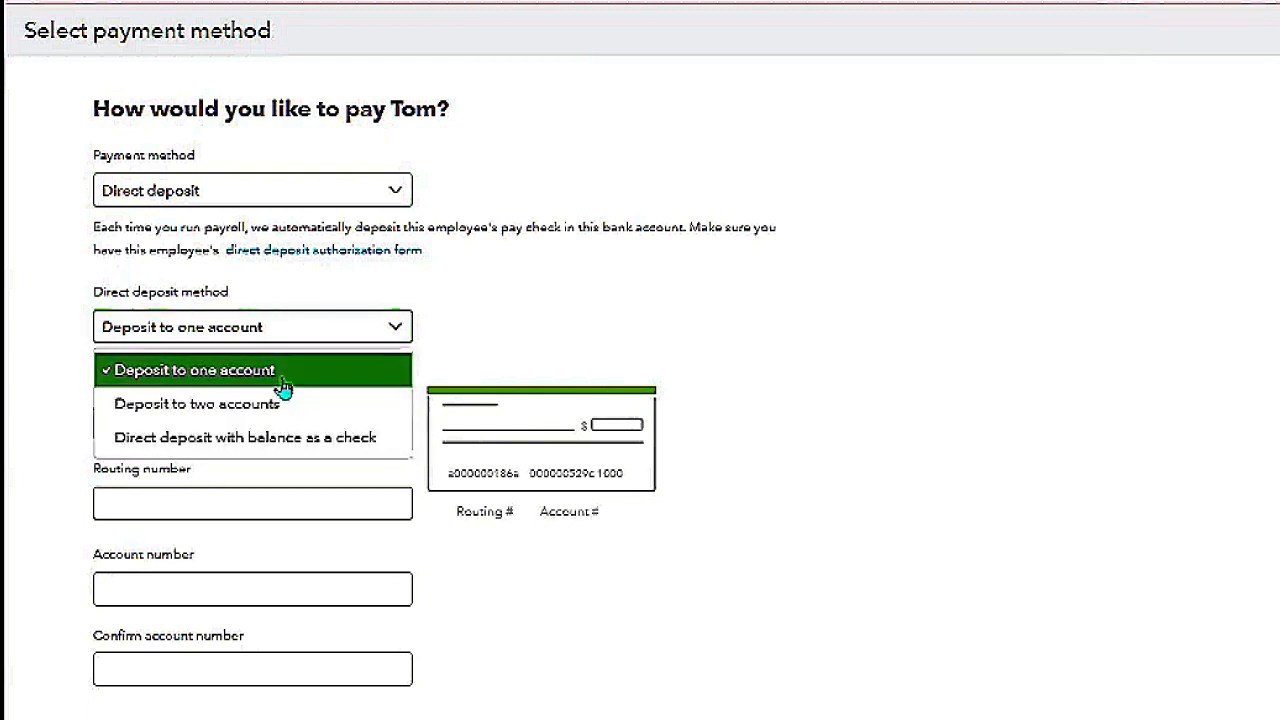
left_click(283, 380)
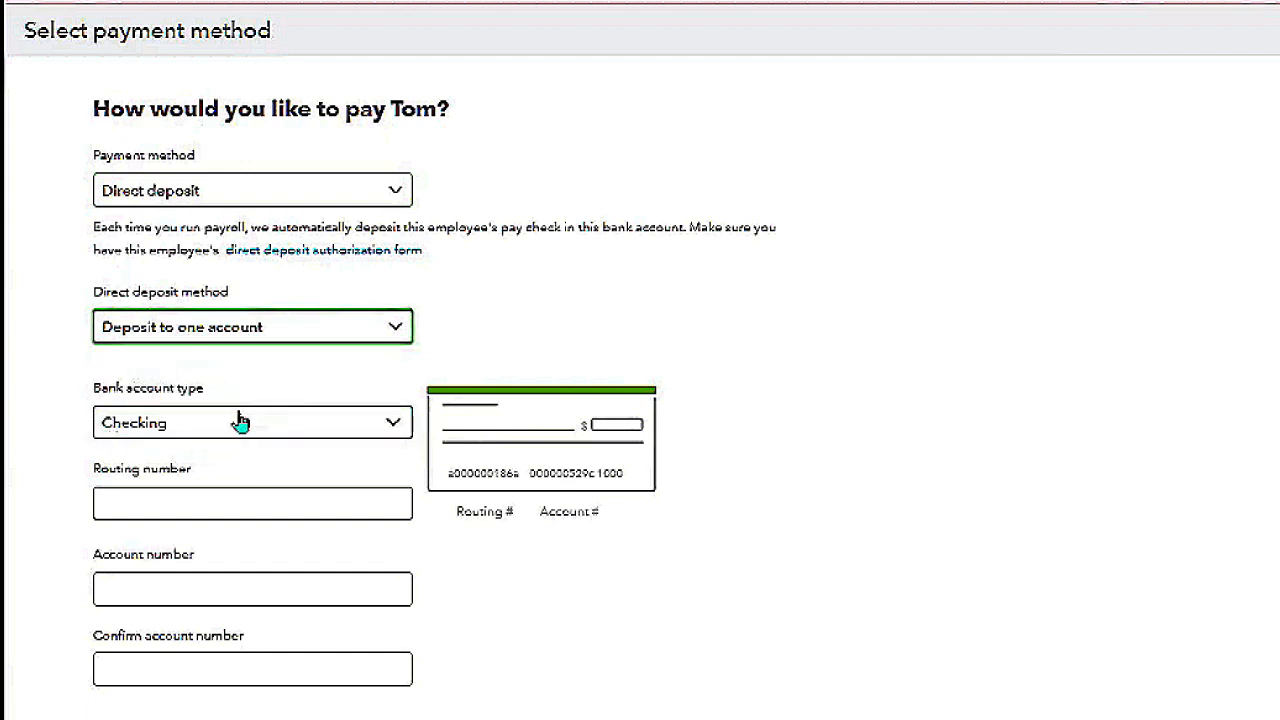
left_click(396, 426)
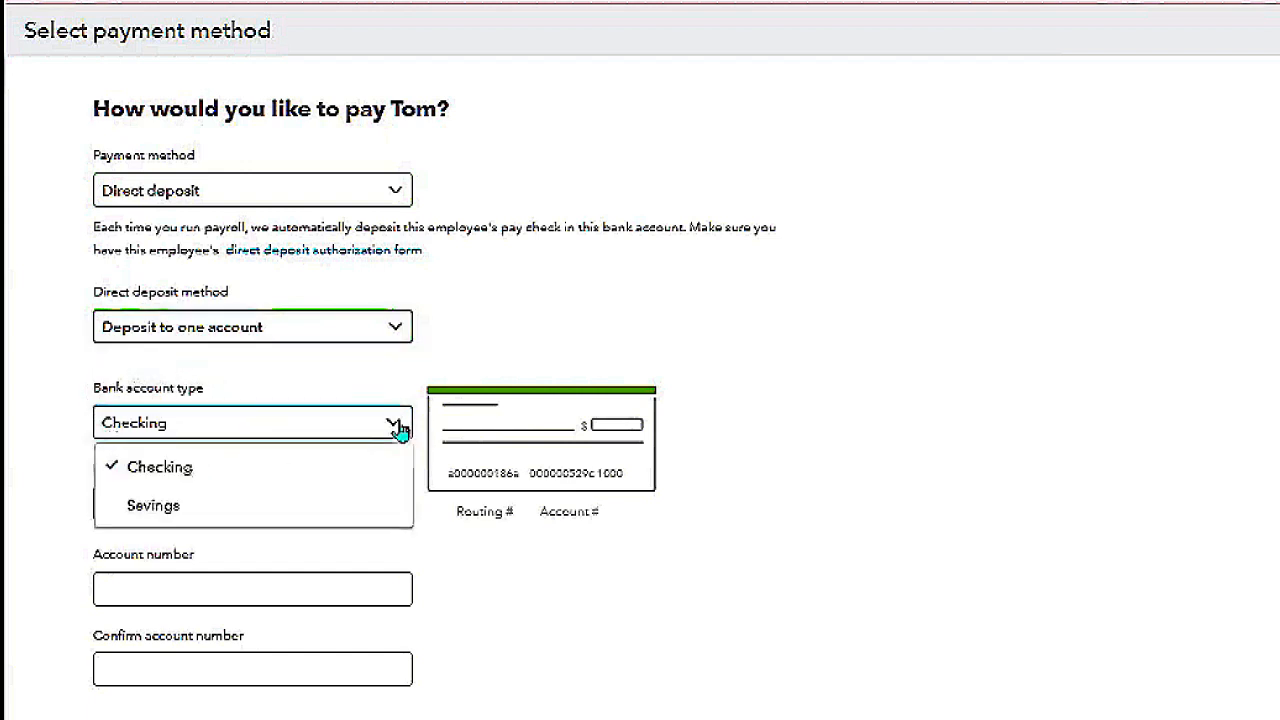
left_click(200, 474)
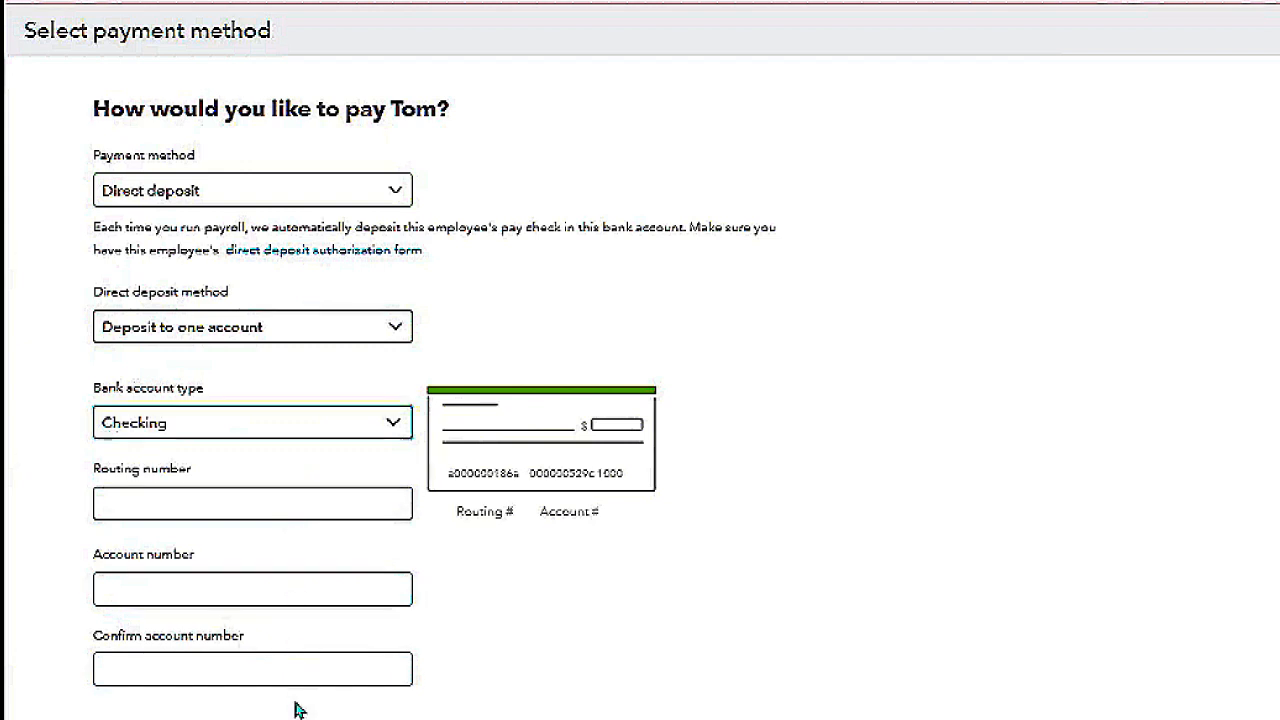
Step: Set the employee's payment method to Paper check and save it
left_click(397, 191)
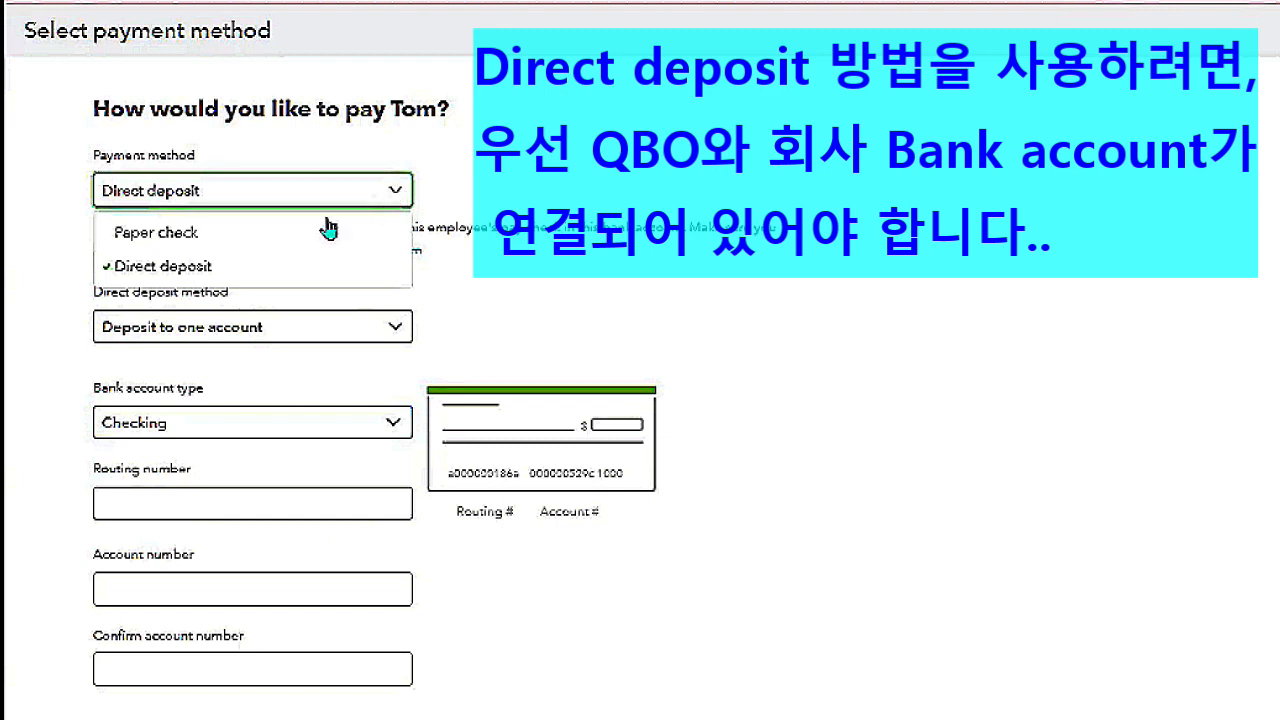
left_click(183, 242)
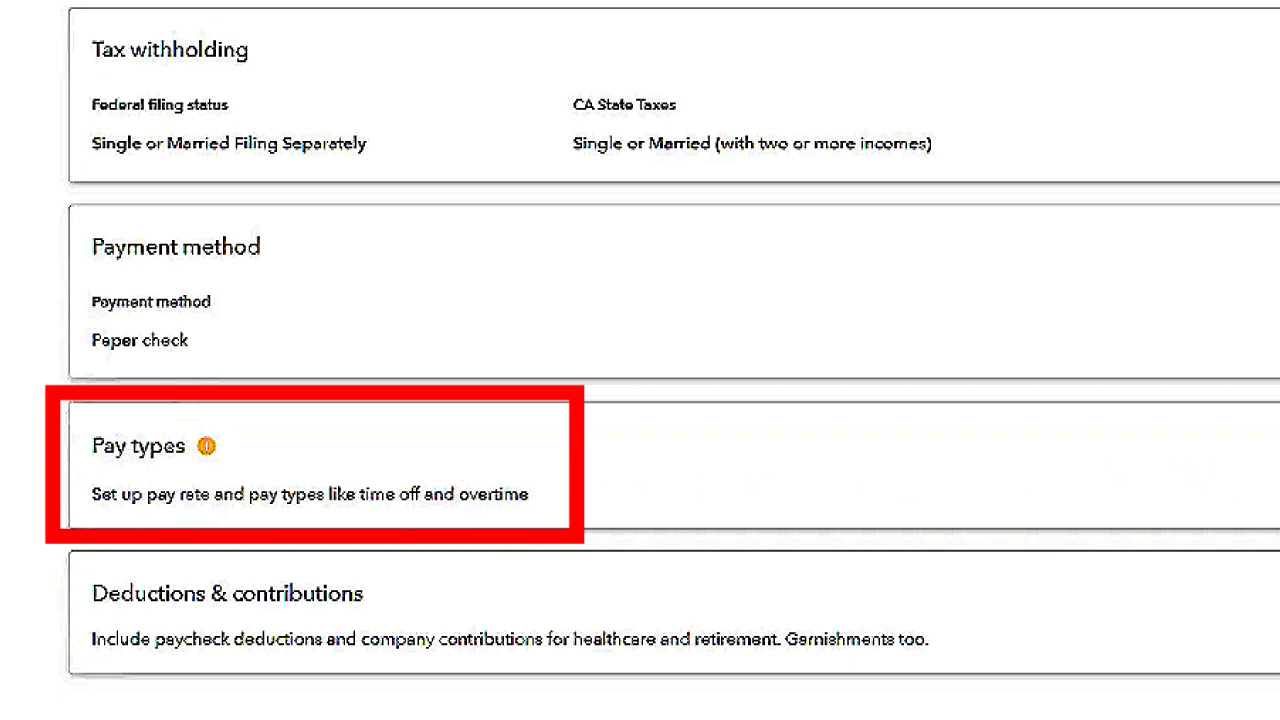
Step: Set up the employee's pay type as Hourly at $30.00 per hour, with default hours of 8 per day and 5 days per week
left_click(1275, 464)
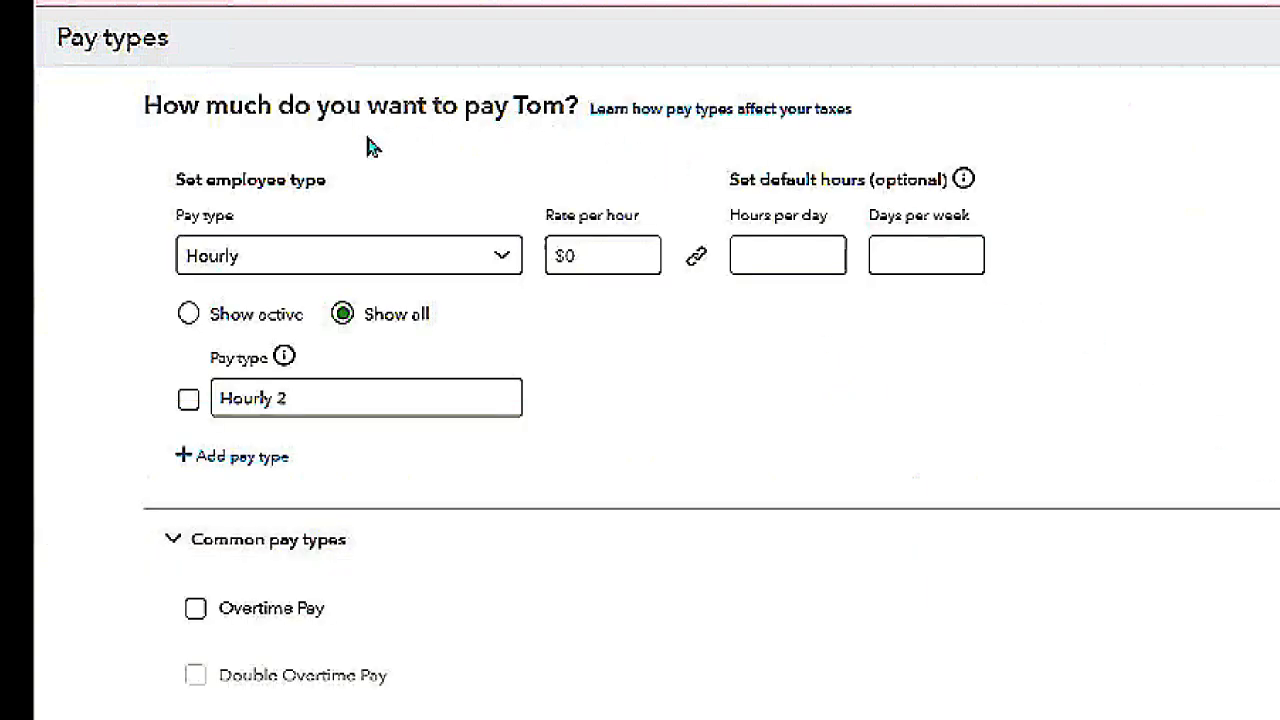
left_click(508, 262)
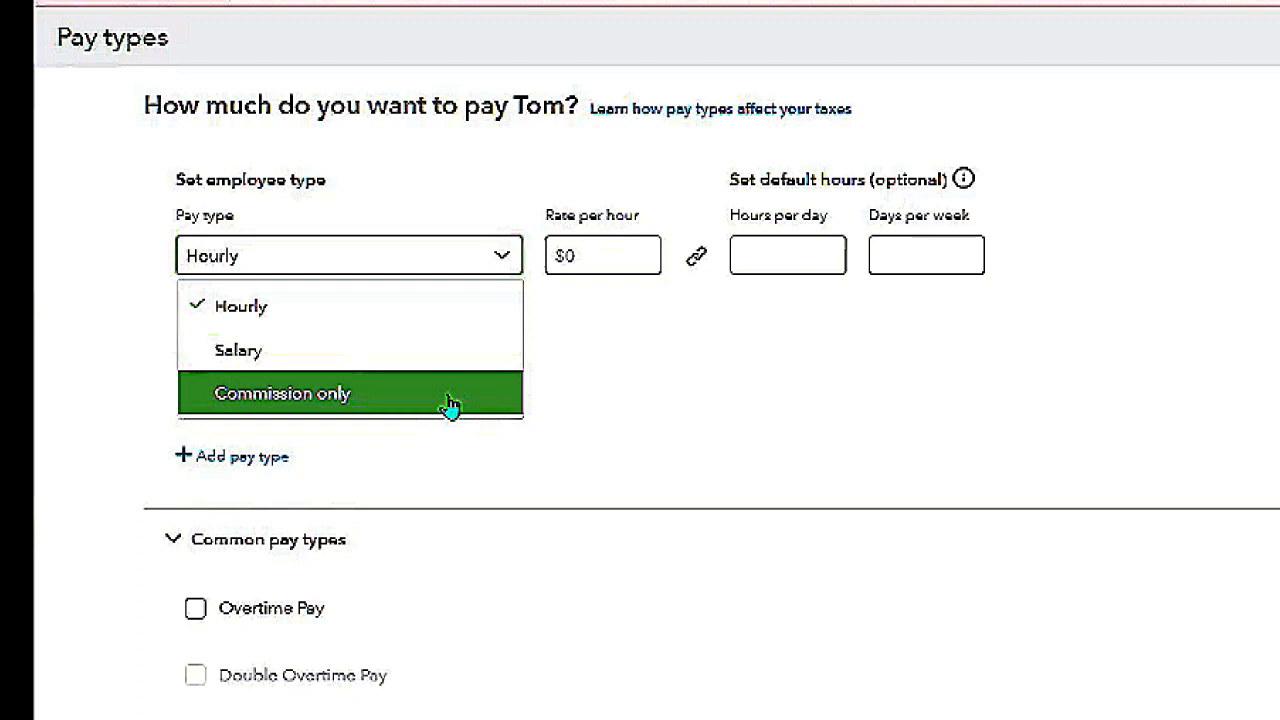
left_click(287, 306)
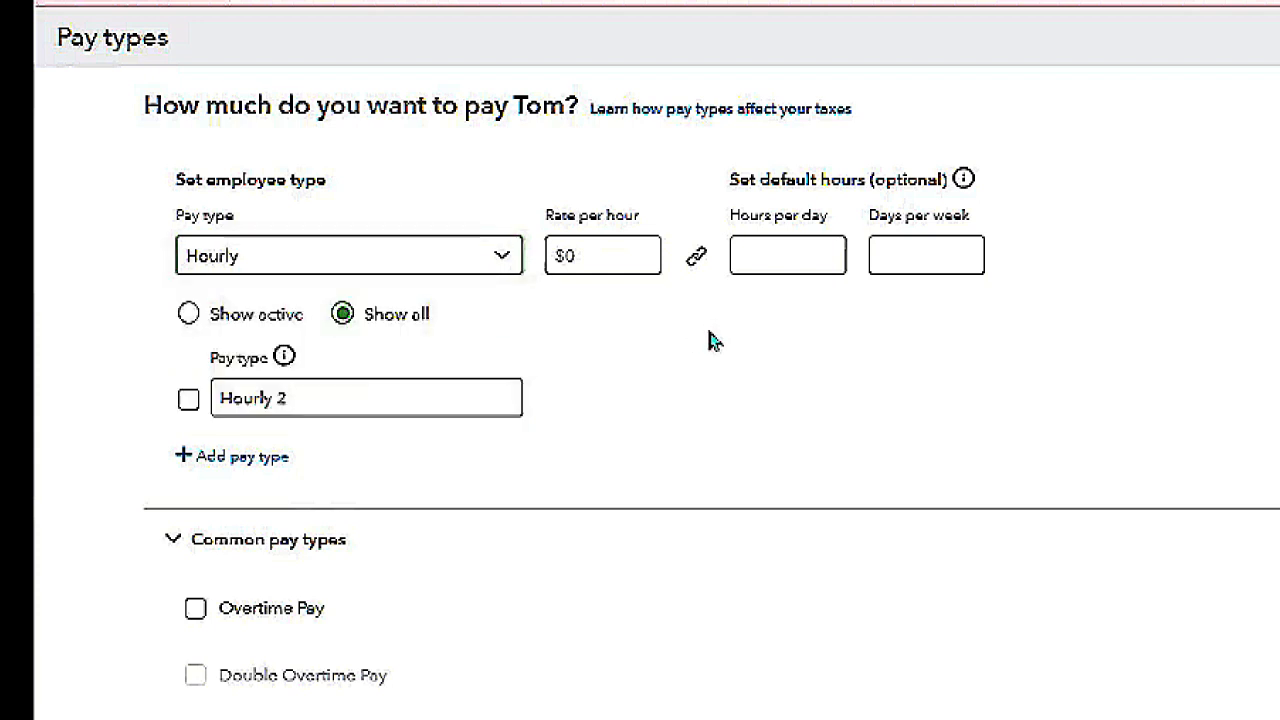
left_click(568, 256)
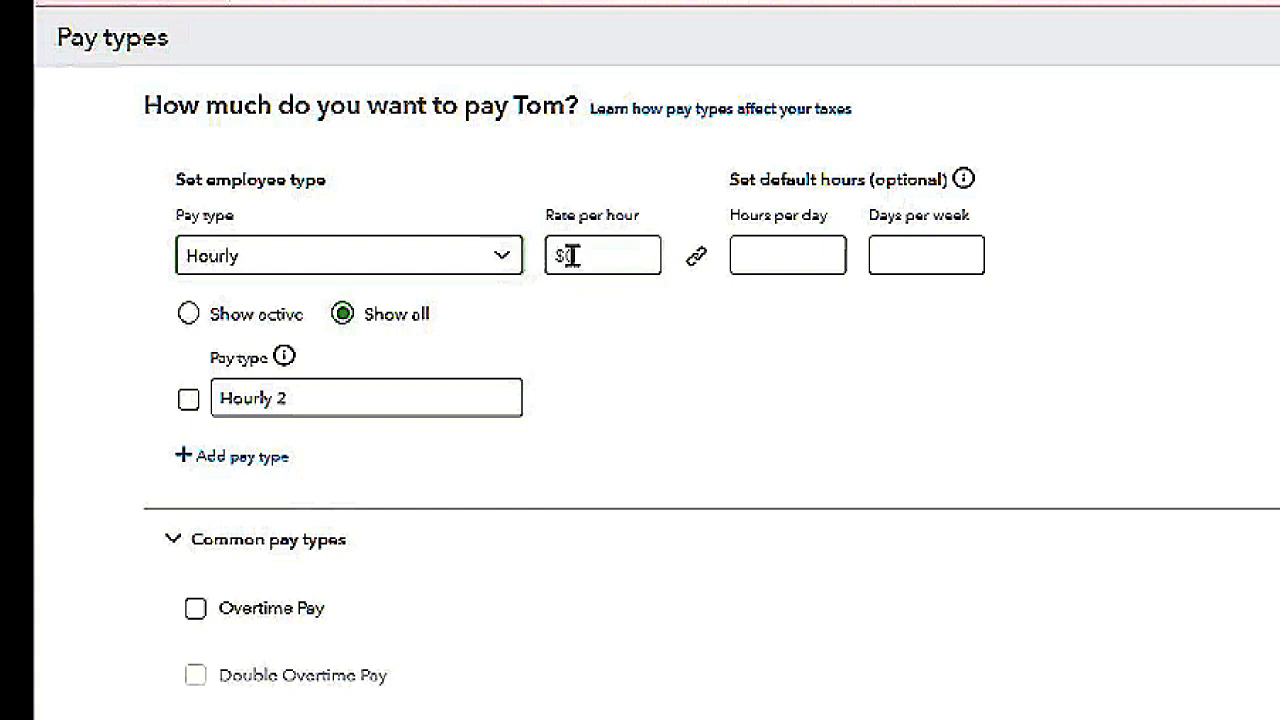
type("30")
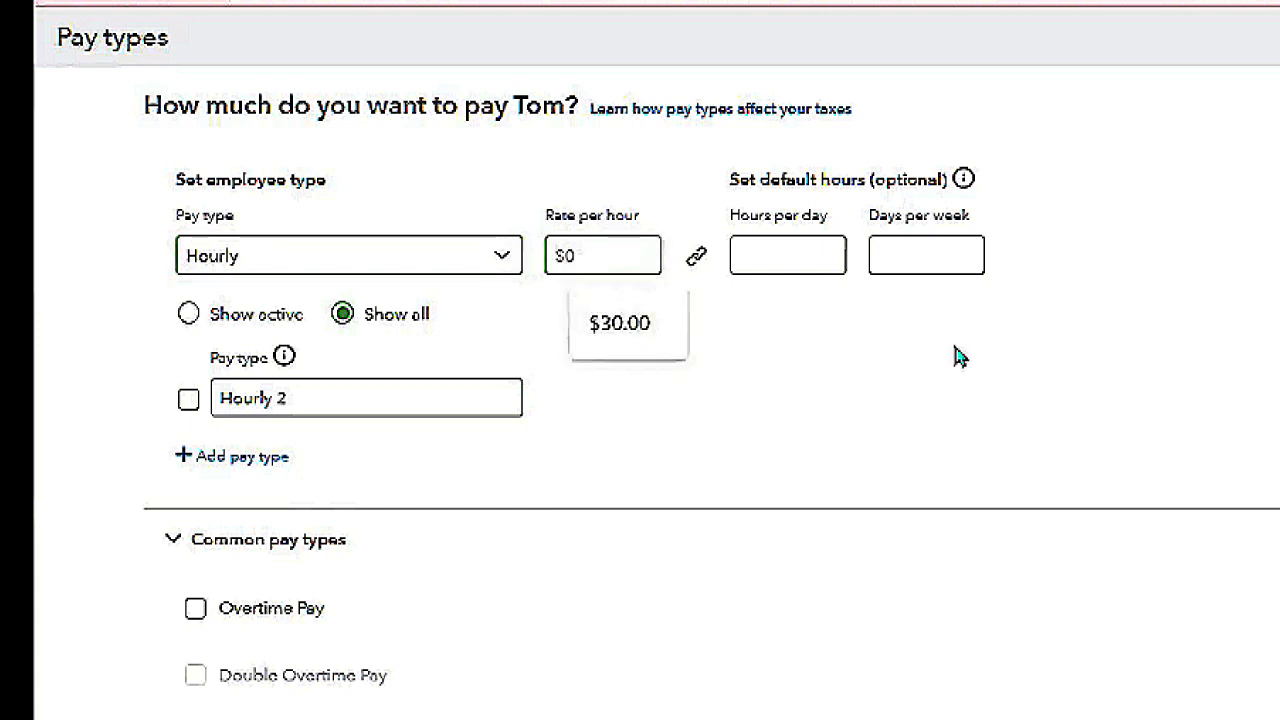
left_click(620, 333)
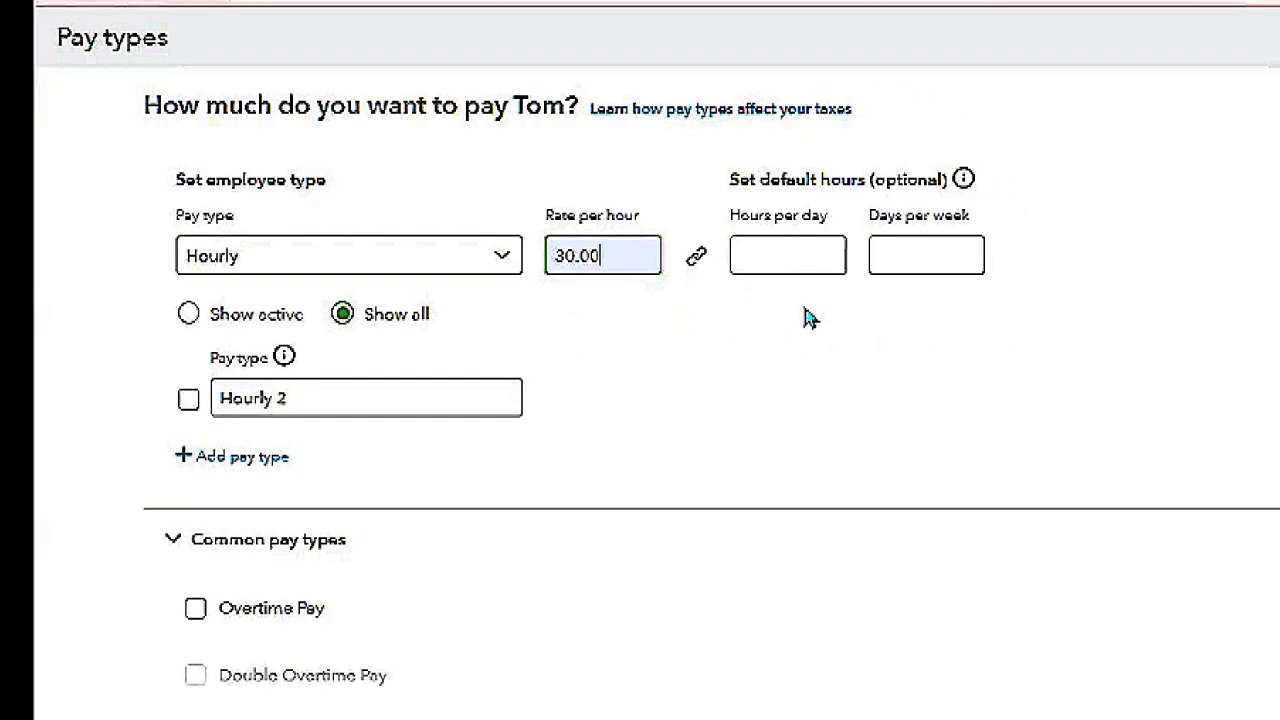
left_click(766, 254)
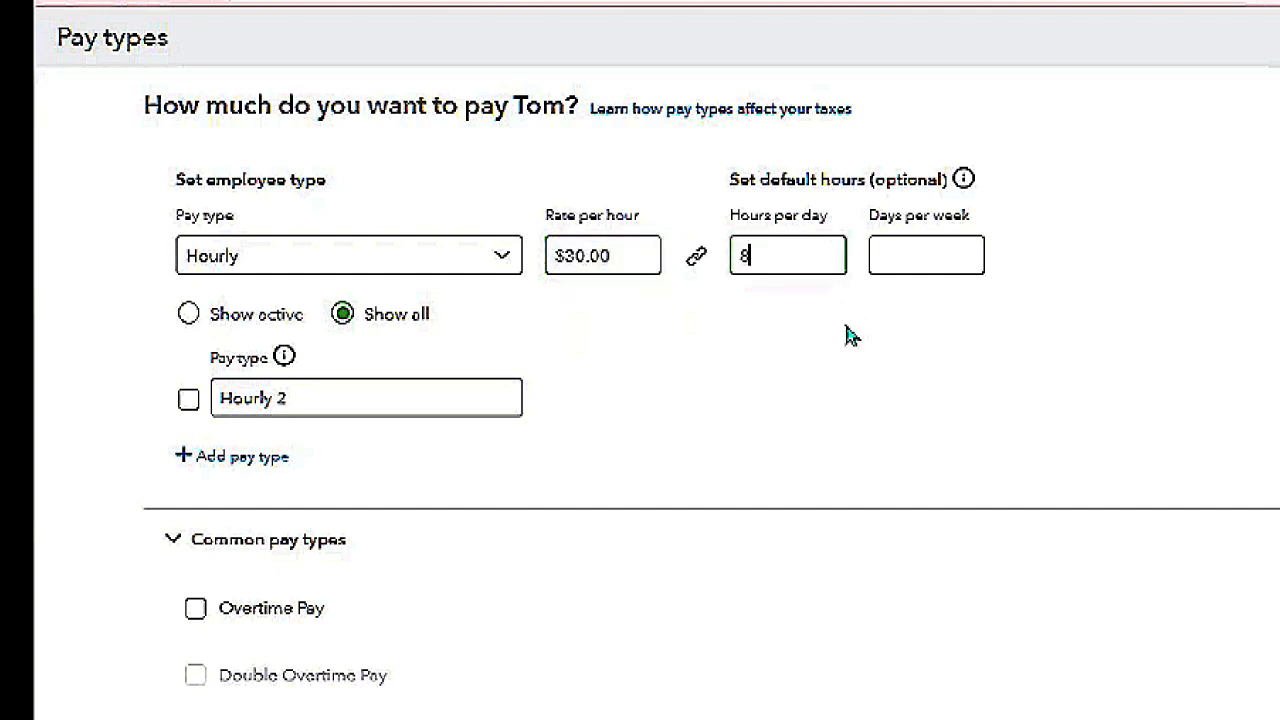
left_click(930, 252)
type("5")
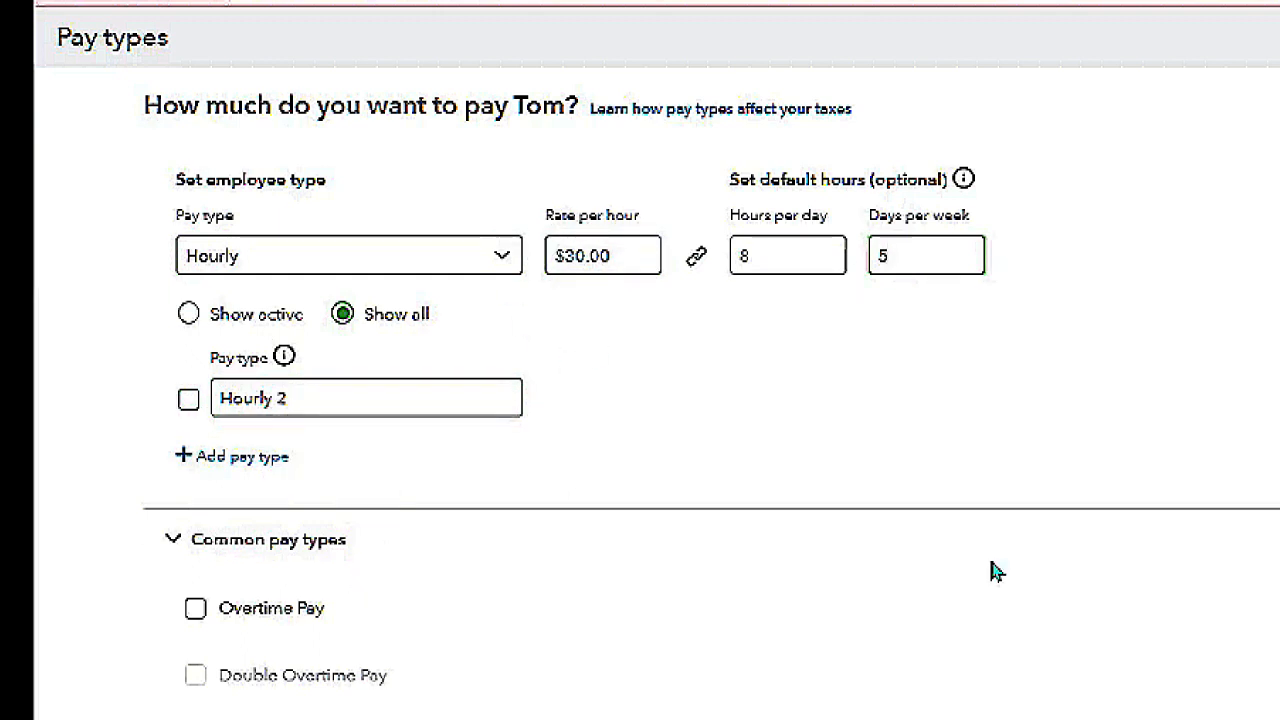
Step: Enable Overtime Pay in the common pay types with Saturday as the first day of the work week
scroll(711, 392, "down", 3)
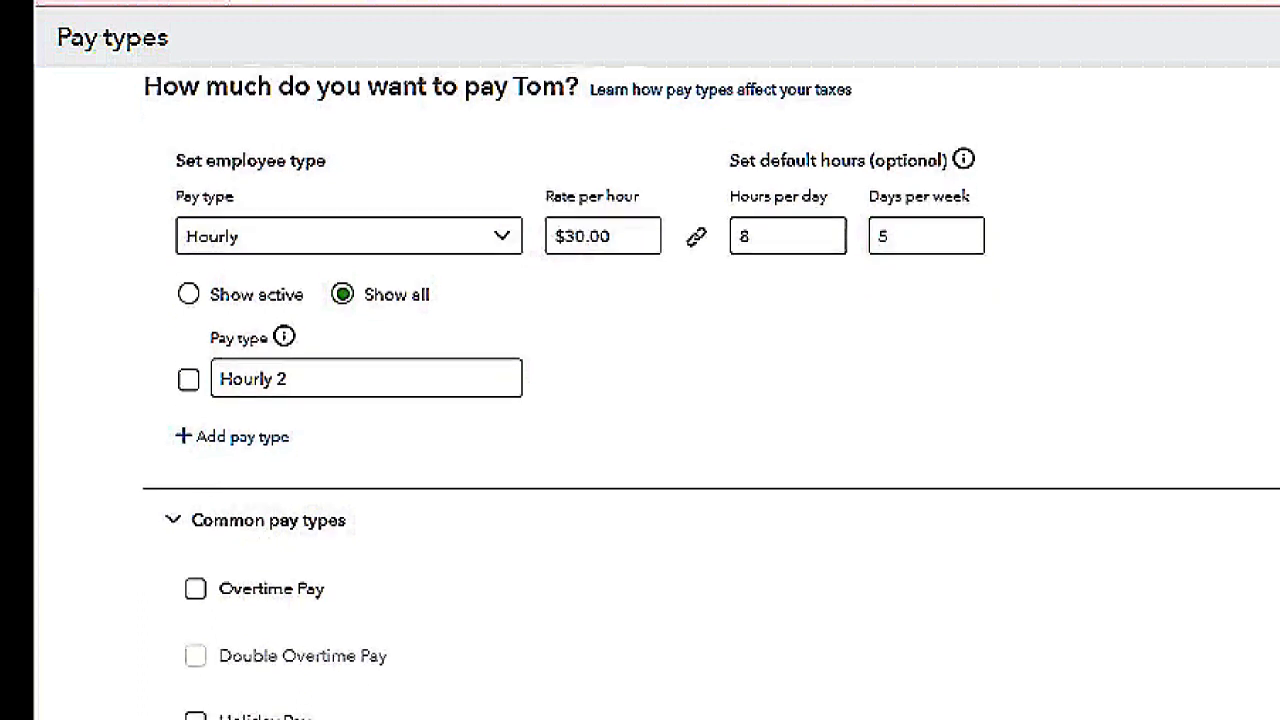
scroll(711, 390, "down", 1)
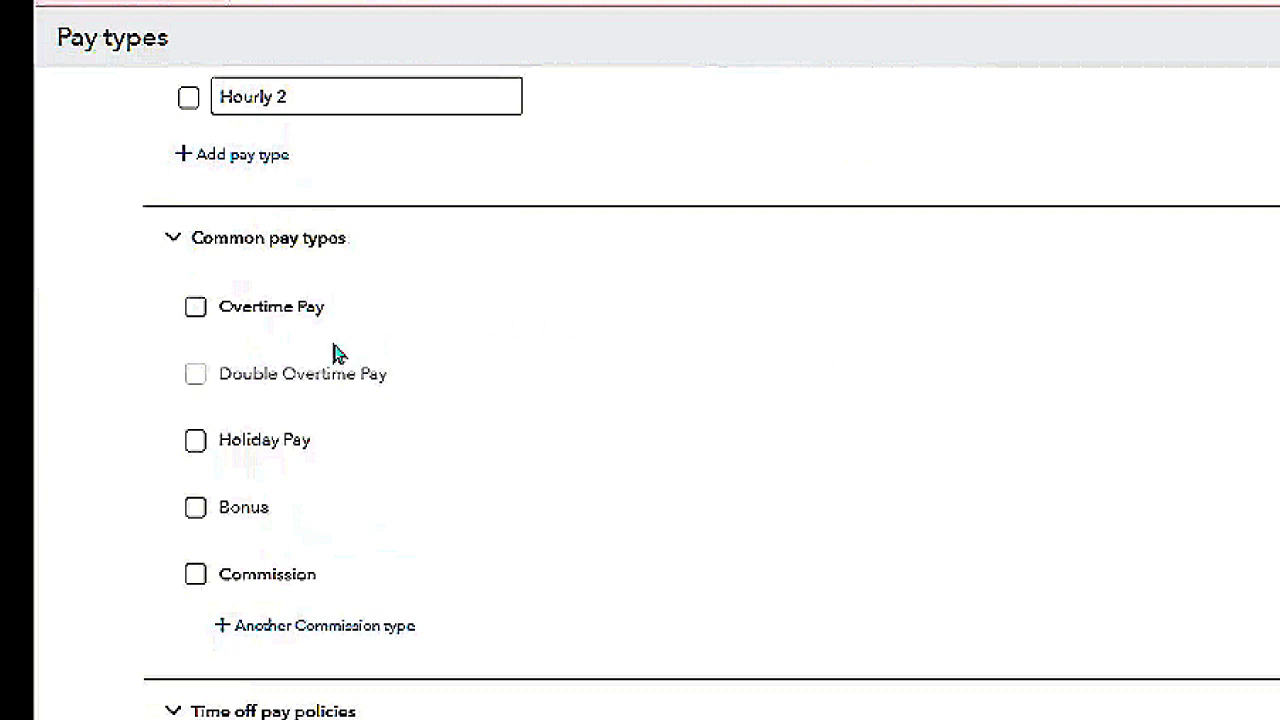
left_click(195, 308)
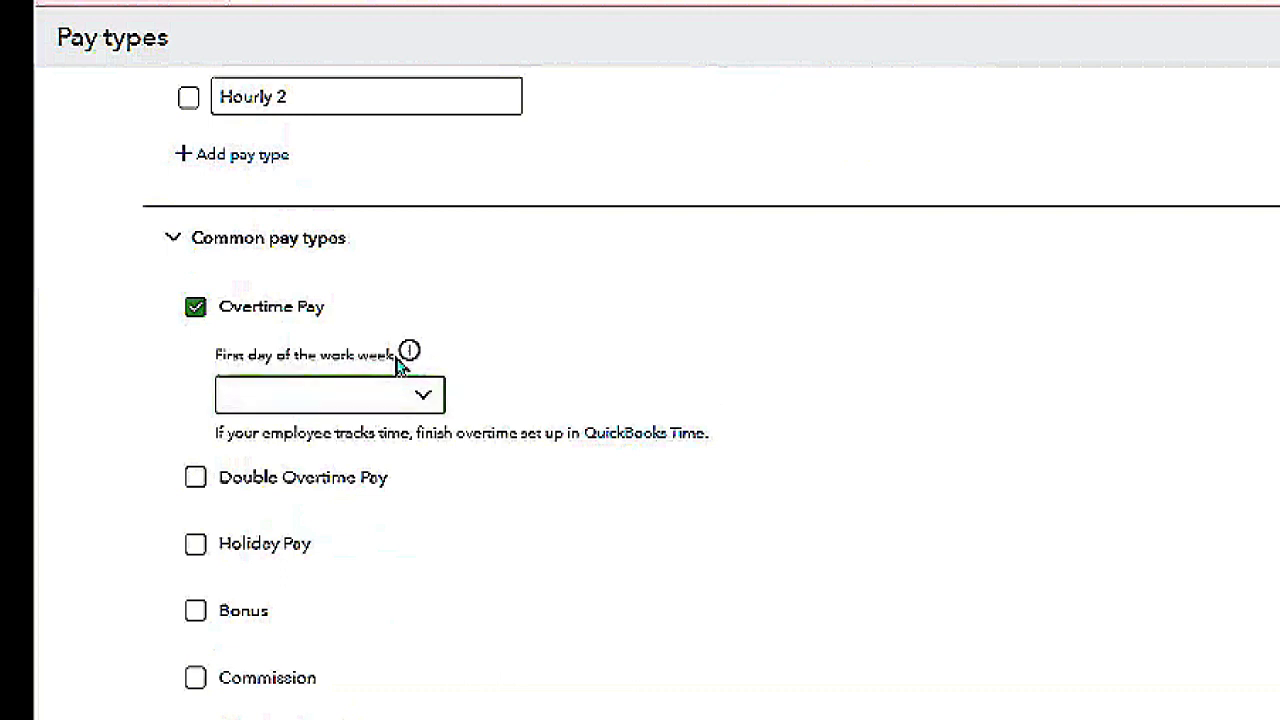
mouse_move(411, 358)
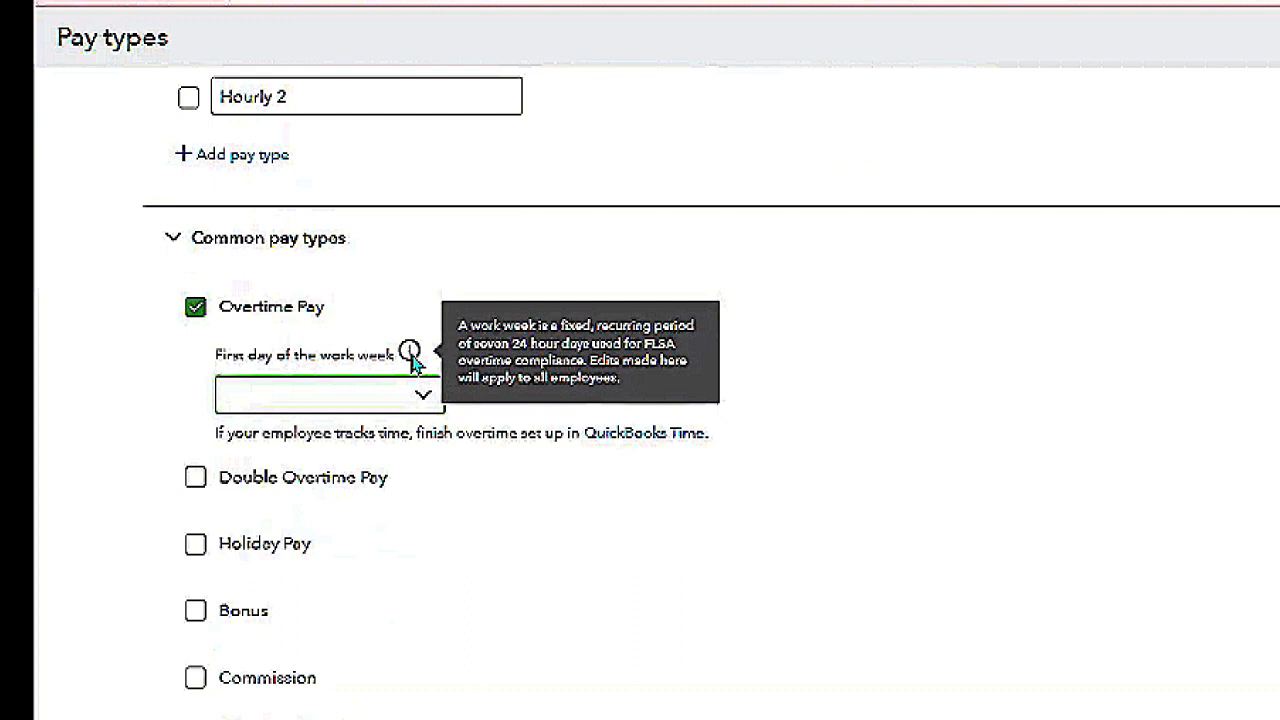
left_click(422, 400)
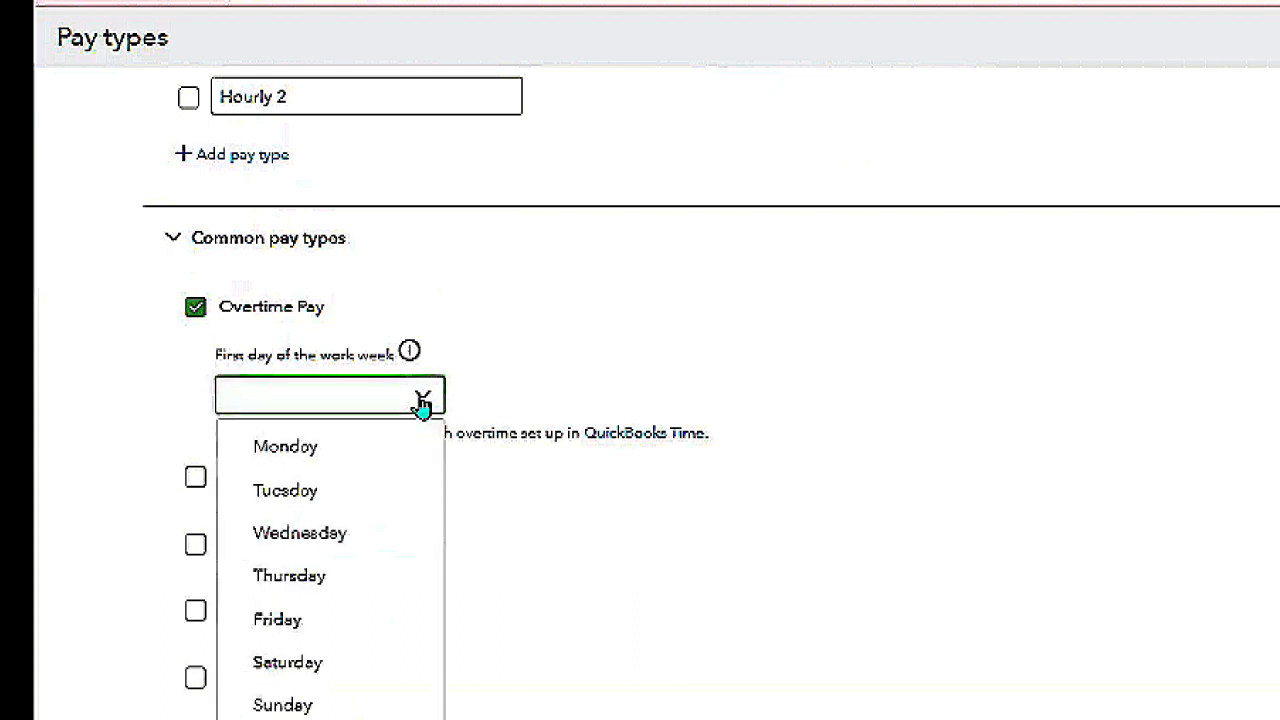
left_click(320, 676)
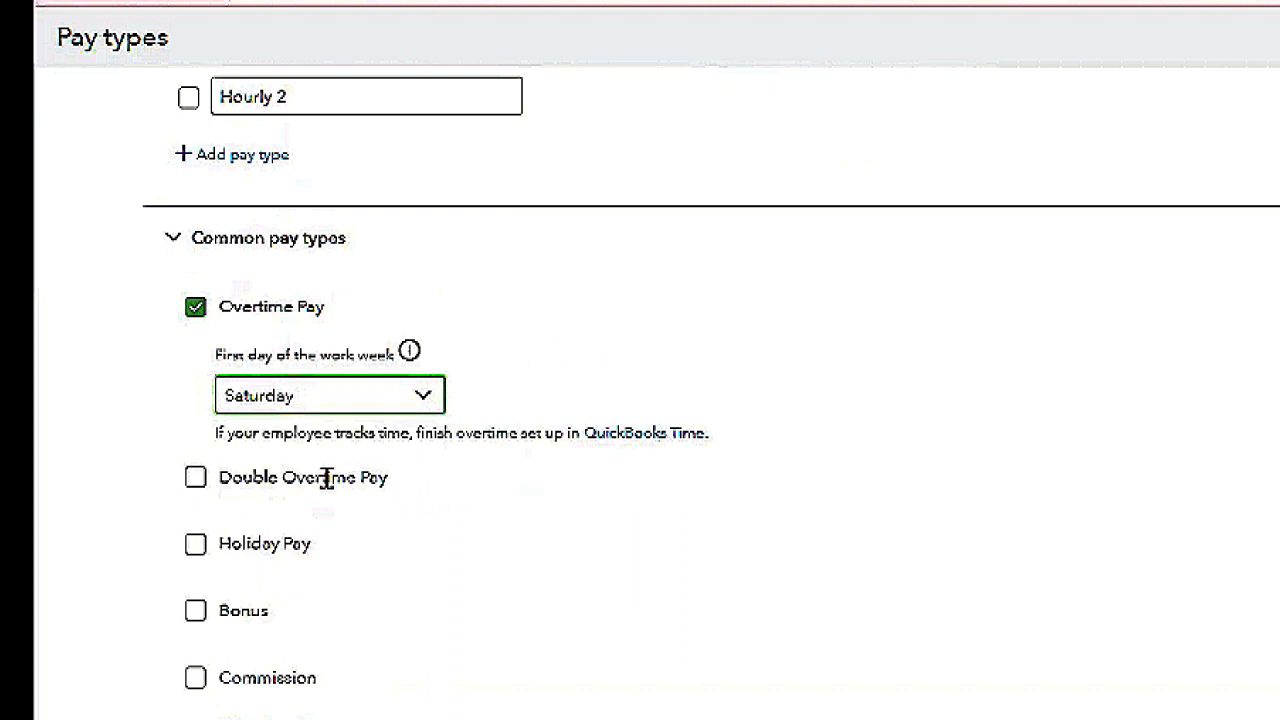
Step: Enable Holiday Pay and Bonus in the common pay types, with Double Overtime Pay left unselected
left_click(196, 482)
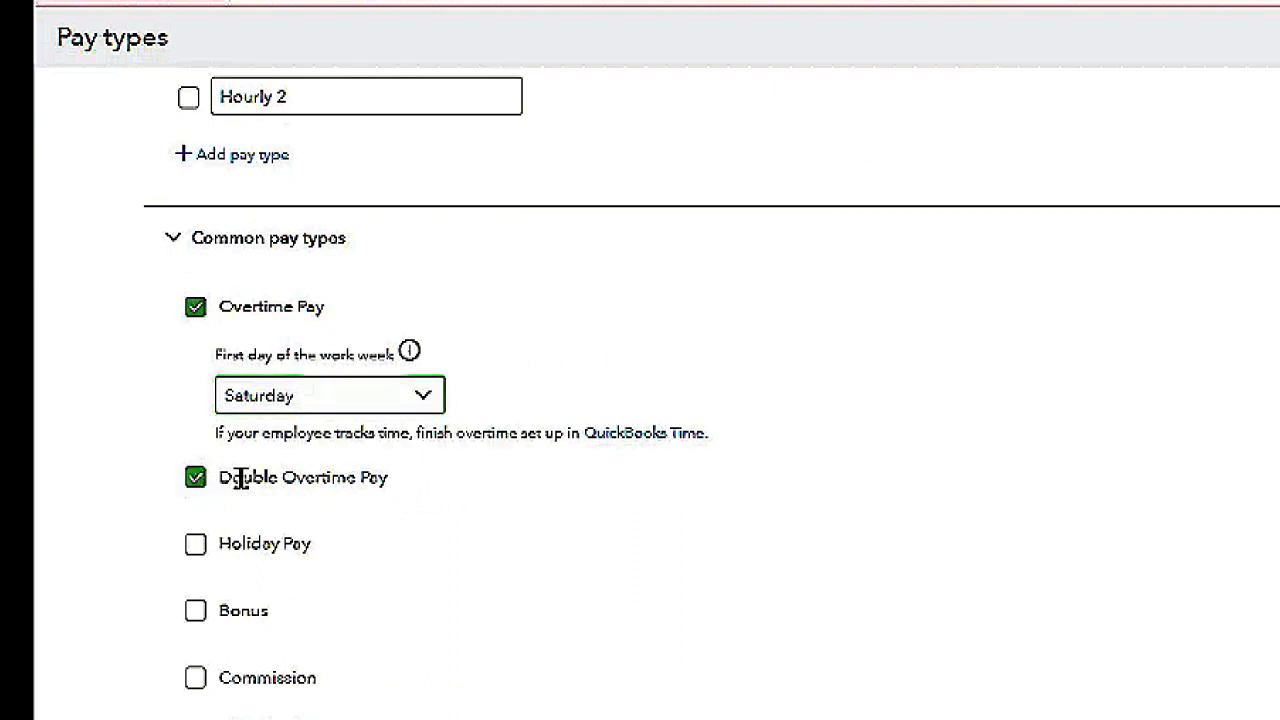
left_click(247, 476)
left_click(195, 545)
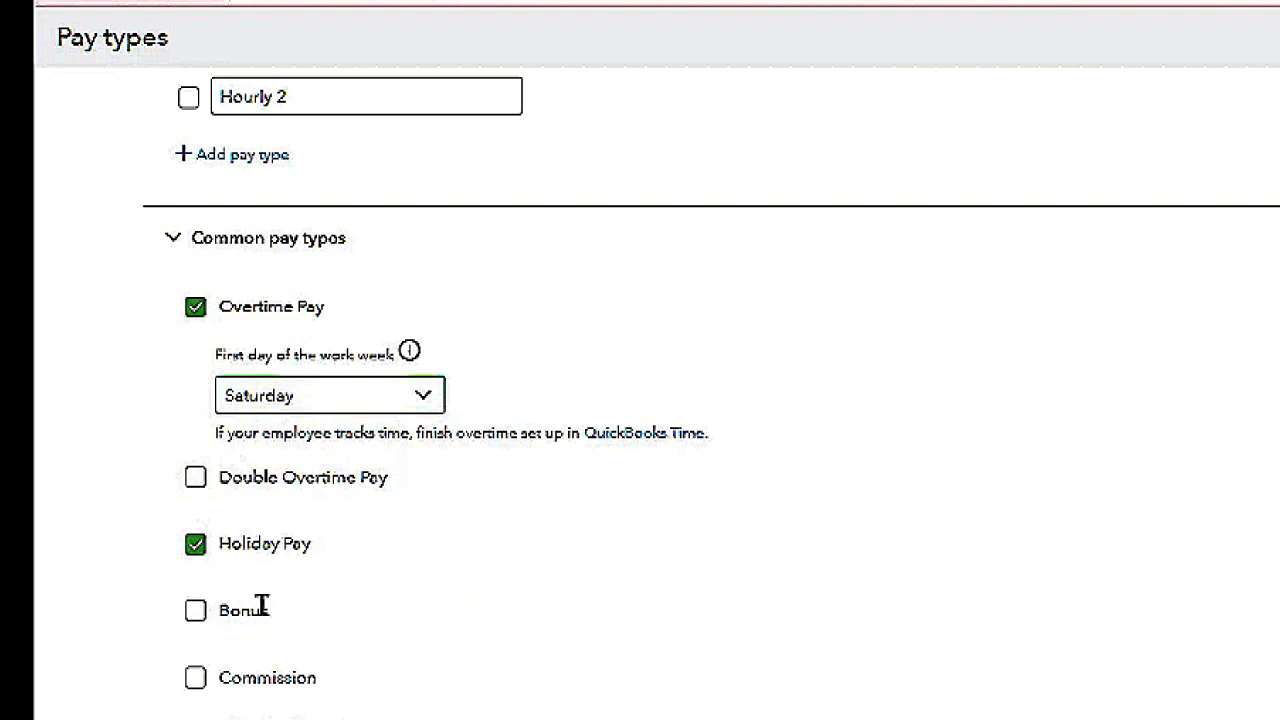
left_click(195, 612)
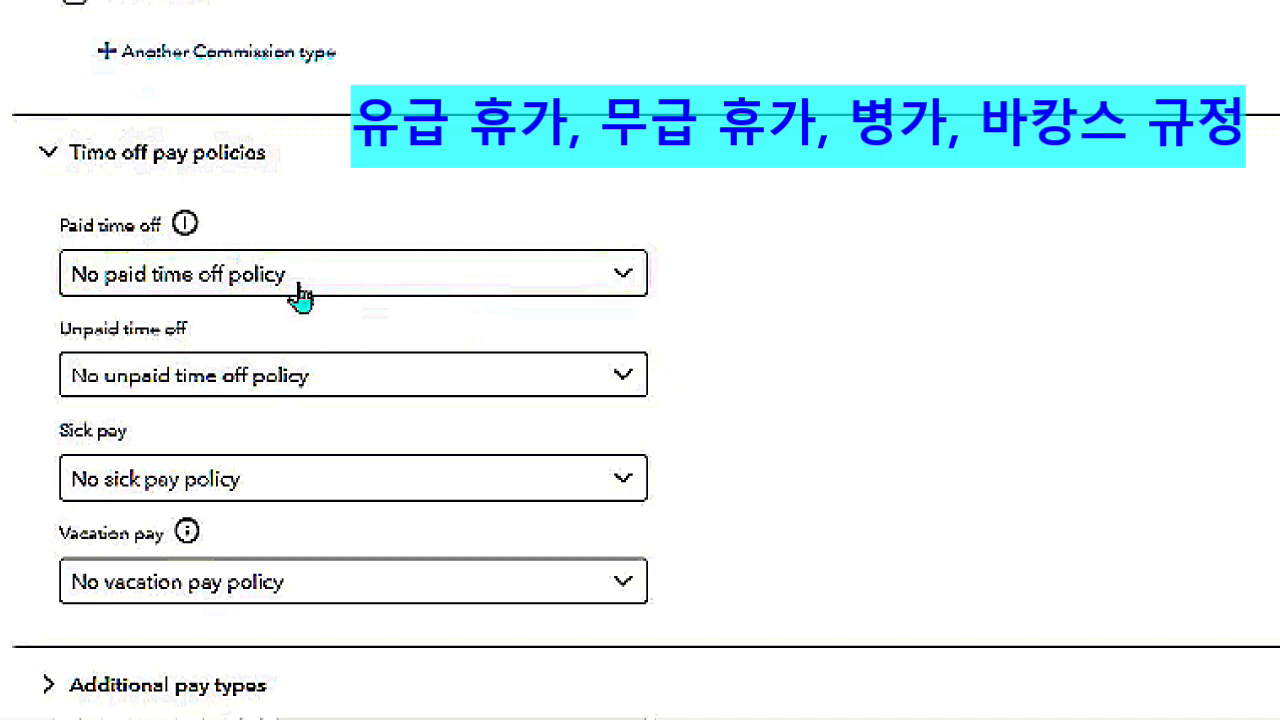
Step: Check the paid and unpaid time off policy choices, keeping No paid time off policy and No unpaid time off policy
left_click(624, 284)
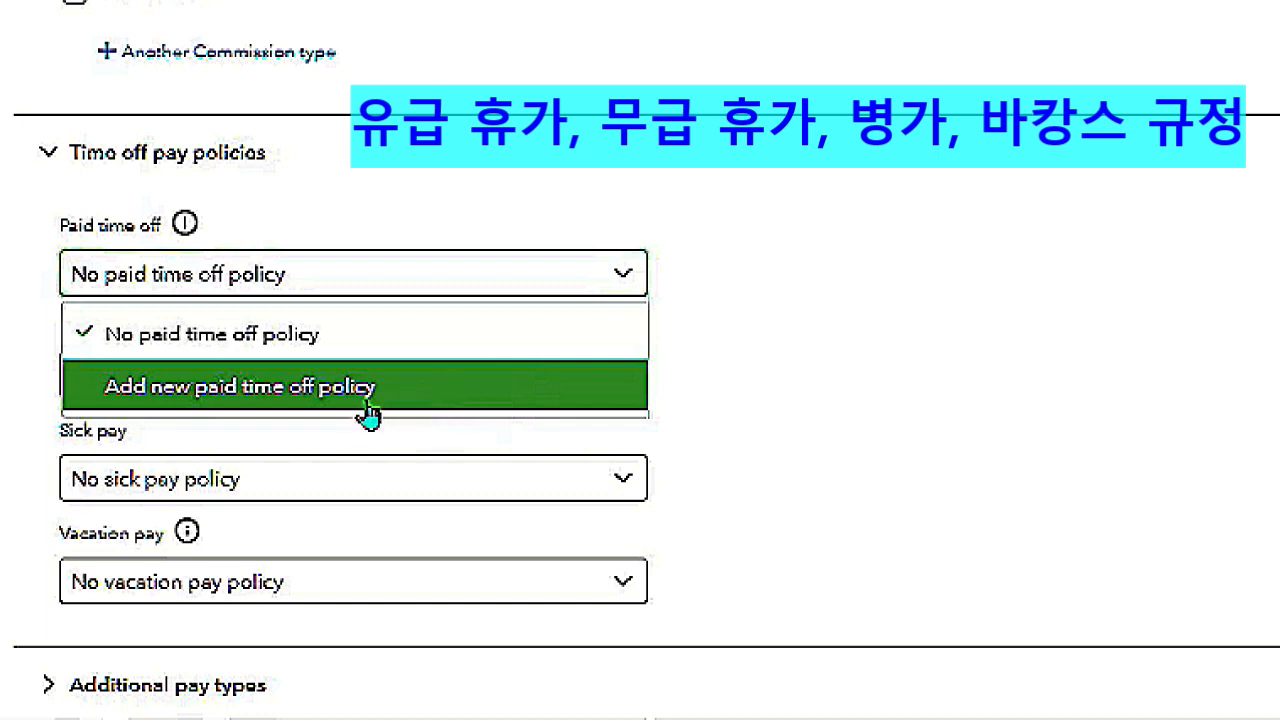
left_click(483, 400)
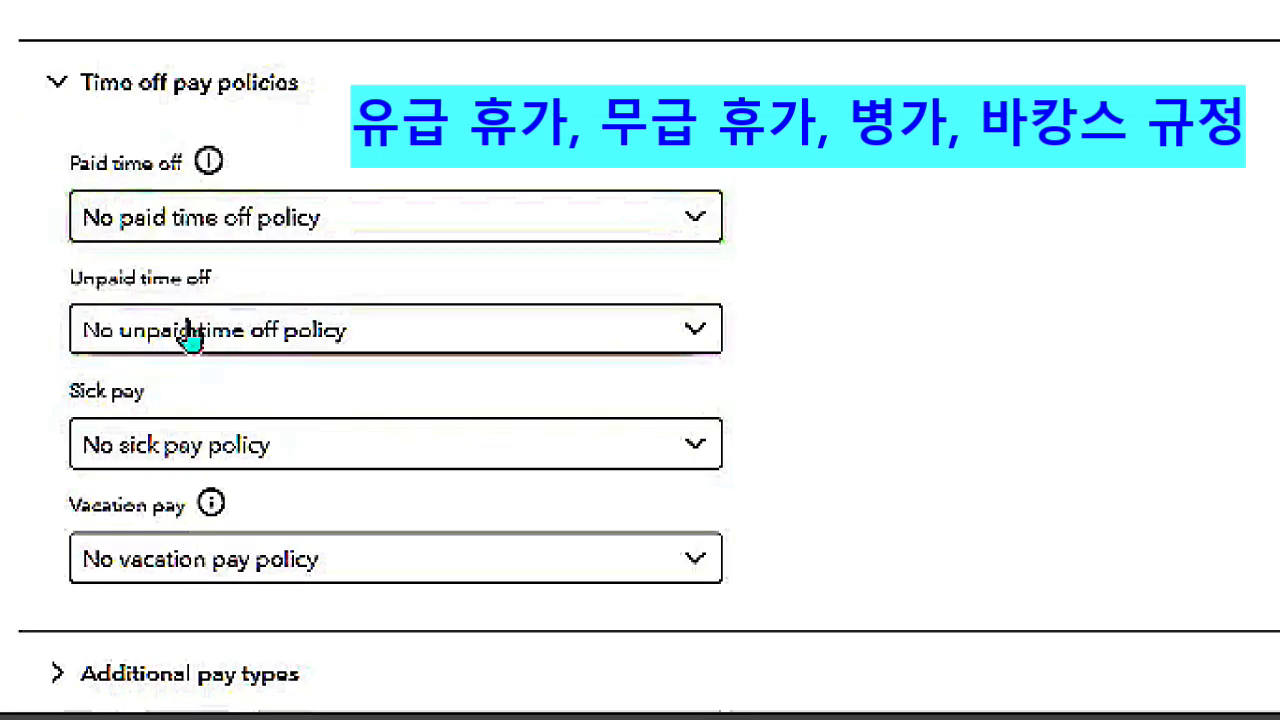
left_click(697, 340)
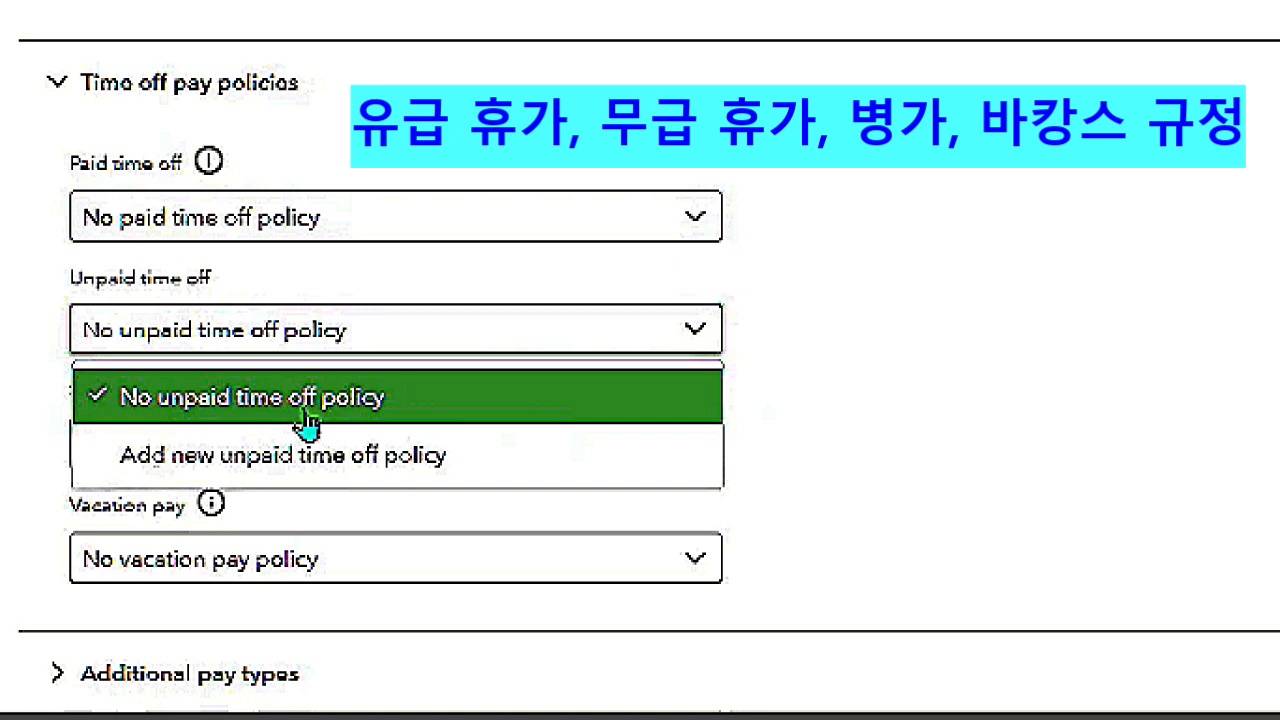
left_click(527, 412)
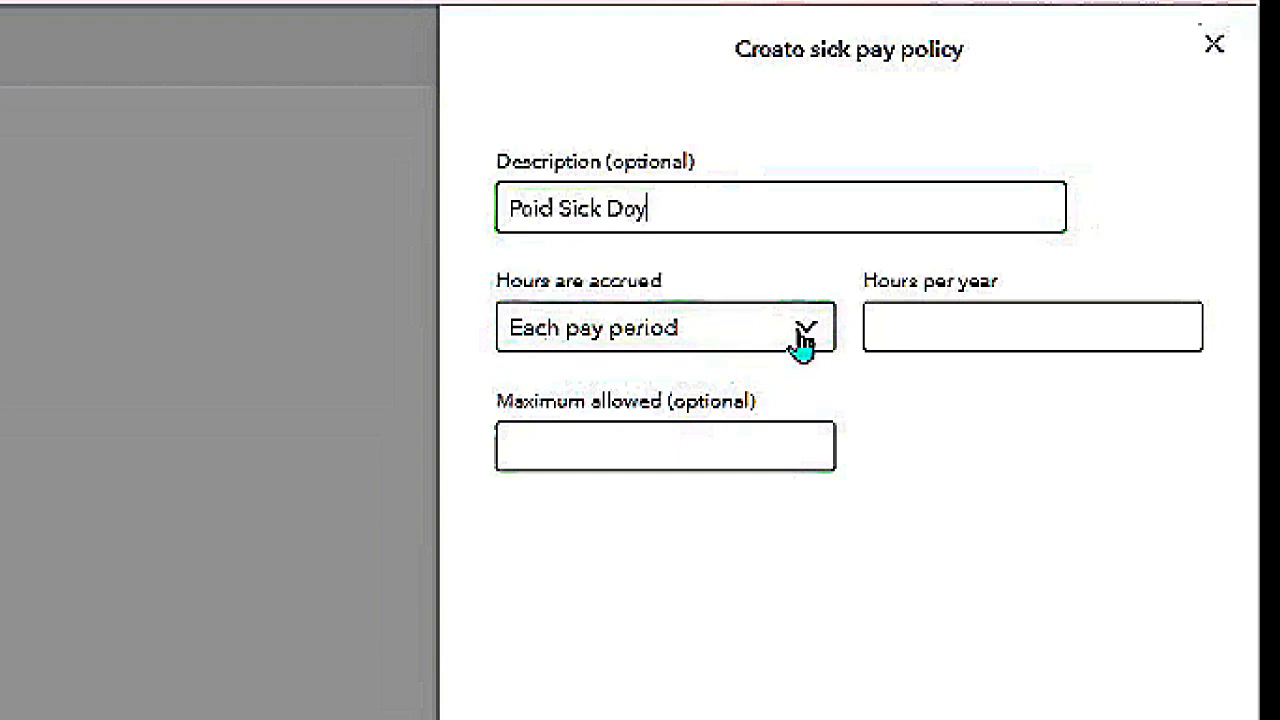
Step: Set the Paid Sick Day policy to accrue at beginning of year, with 40 hours per year and a maximum of 40
left_click(803, 340)
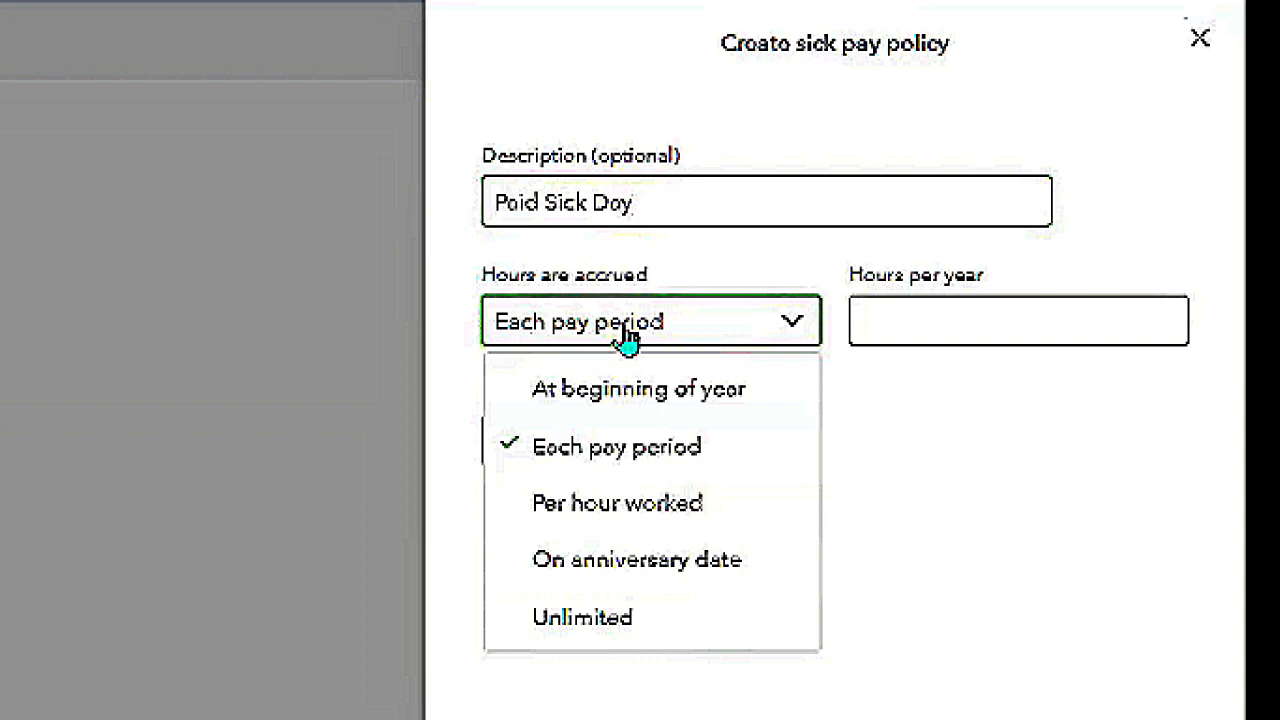
left_click(640, 390)
left_click(965, 321)
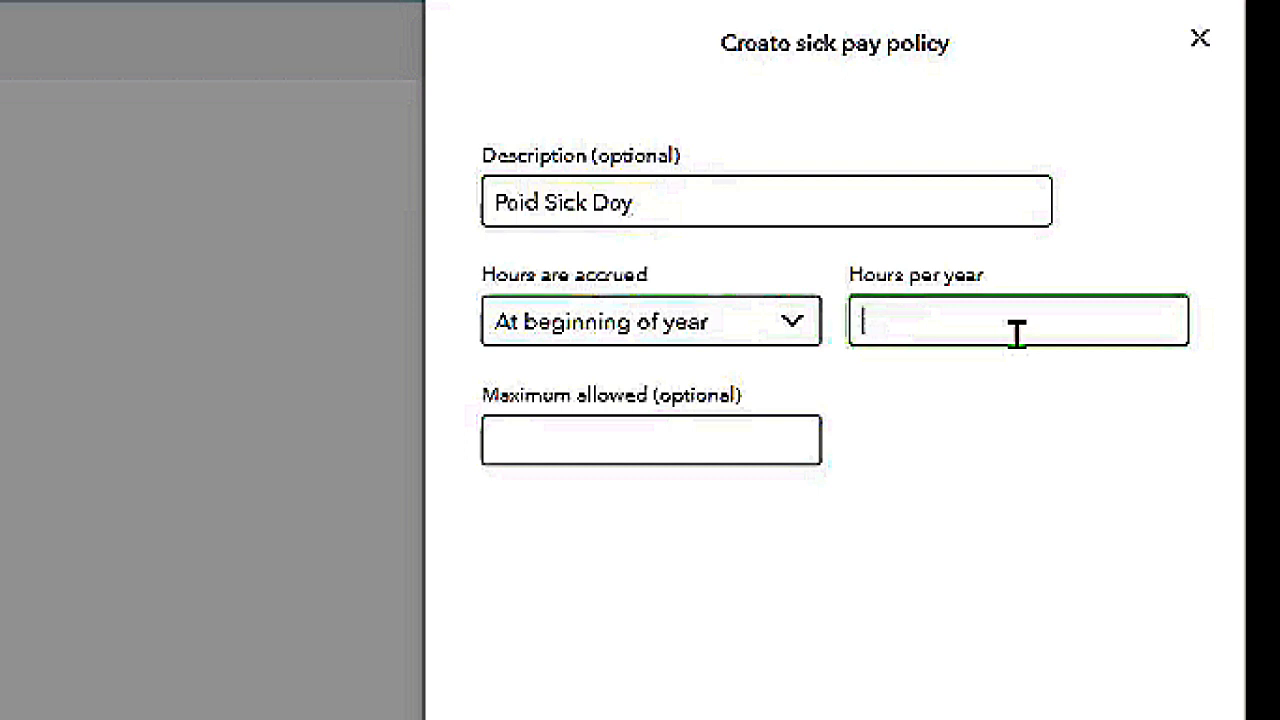
type("40")
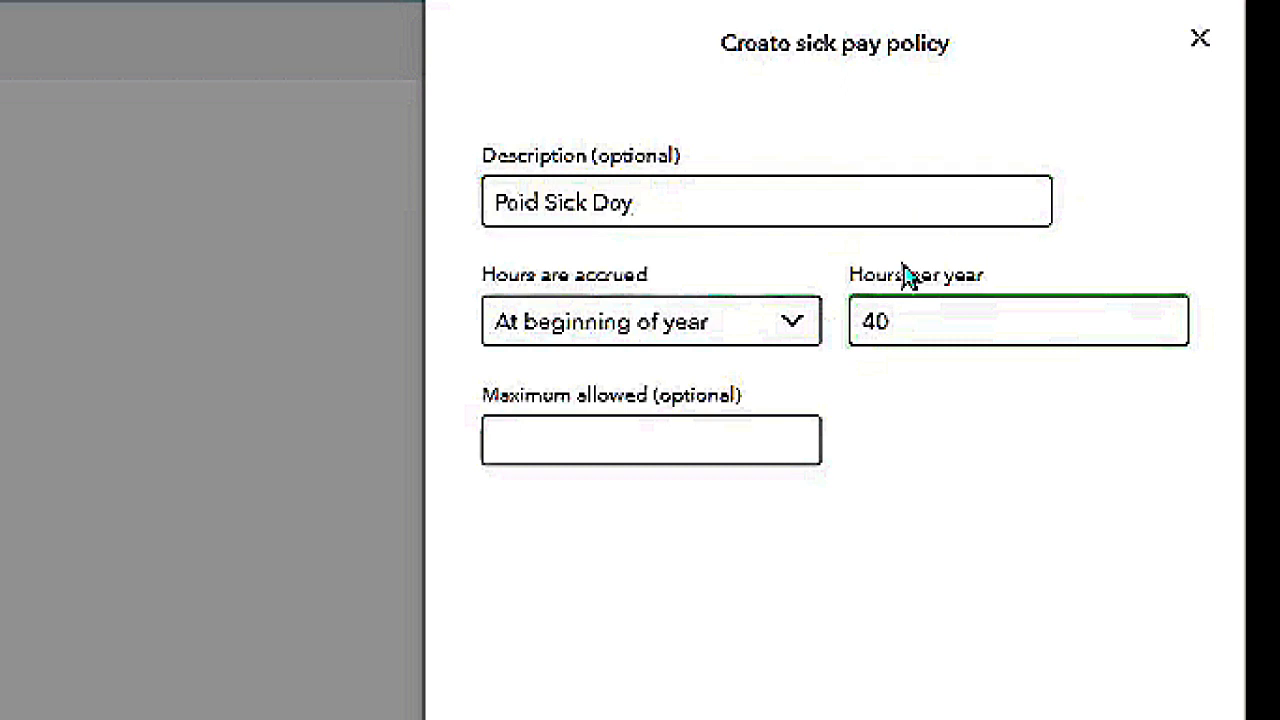
left_click(723, 430)
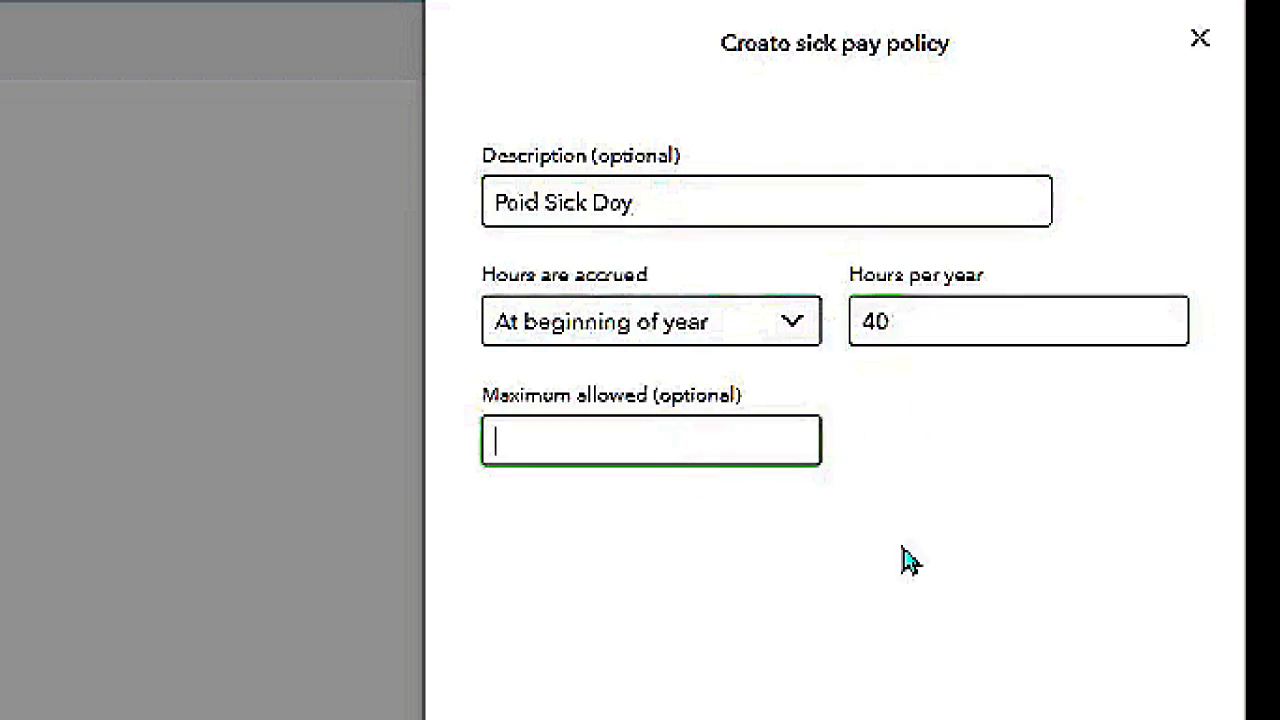
type("40")
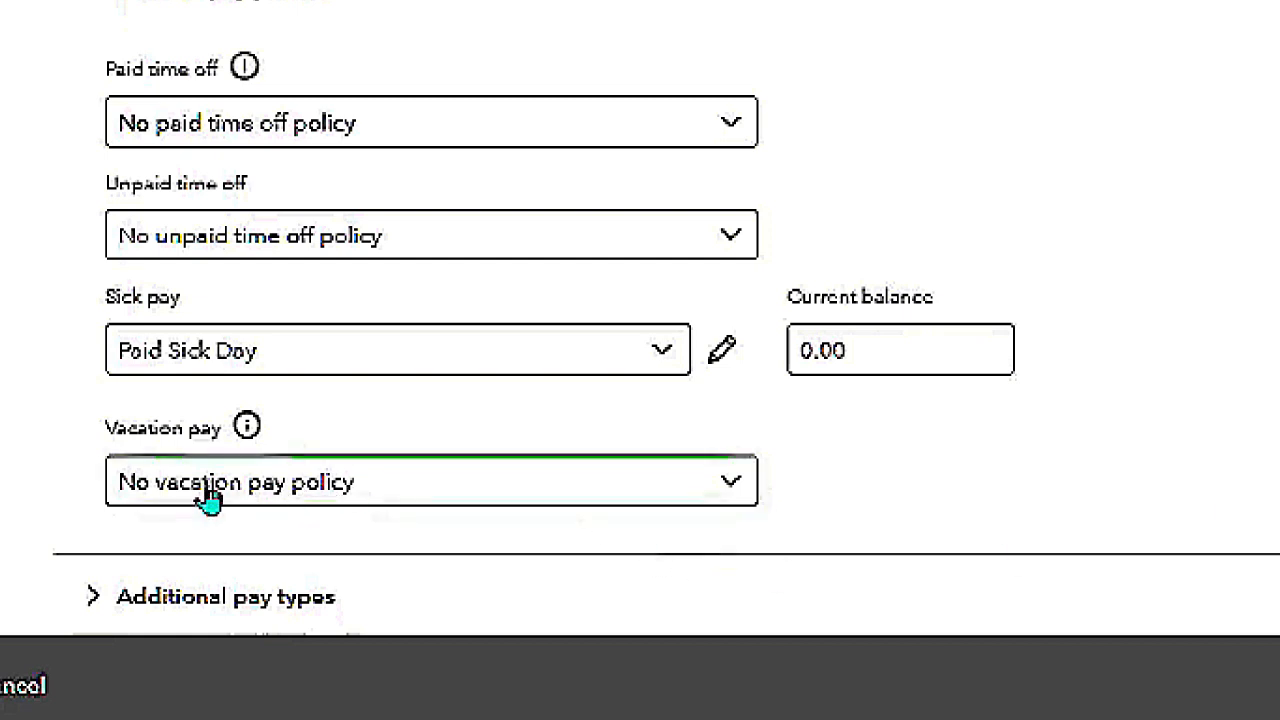
Step: Start a new vacation pay policy with the description "Paid Vacation"
left_click(731, 484)
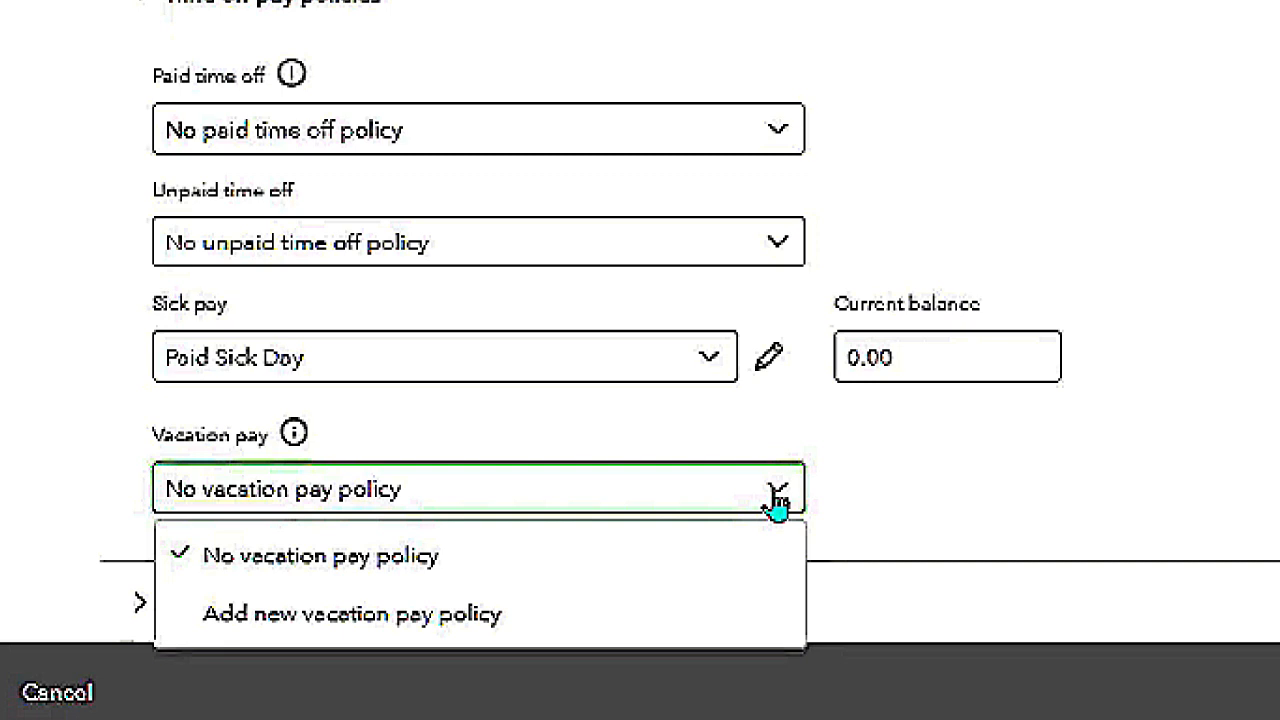
left_click(475, 625)
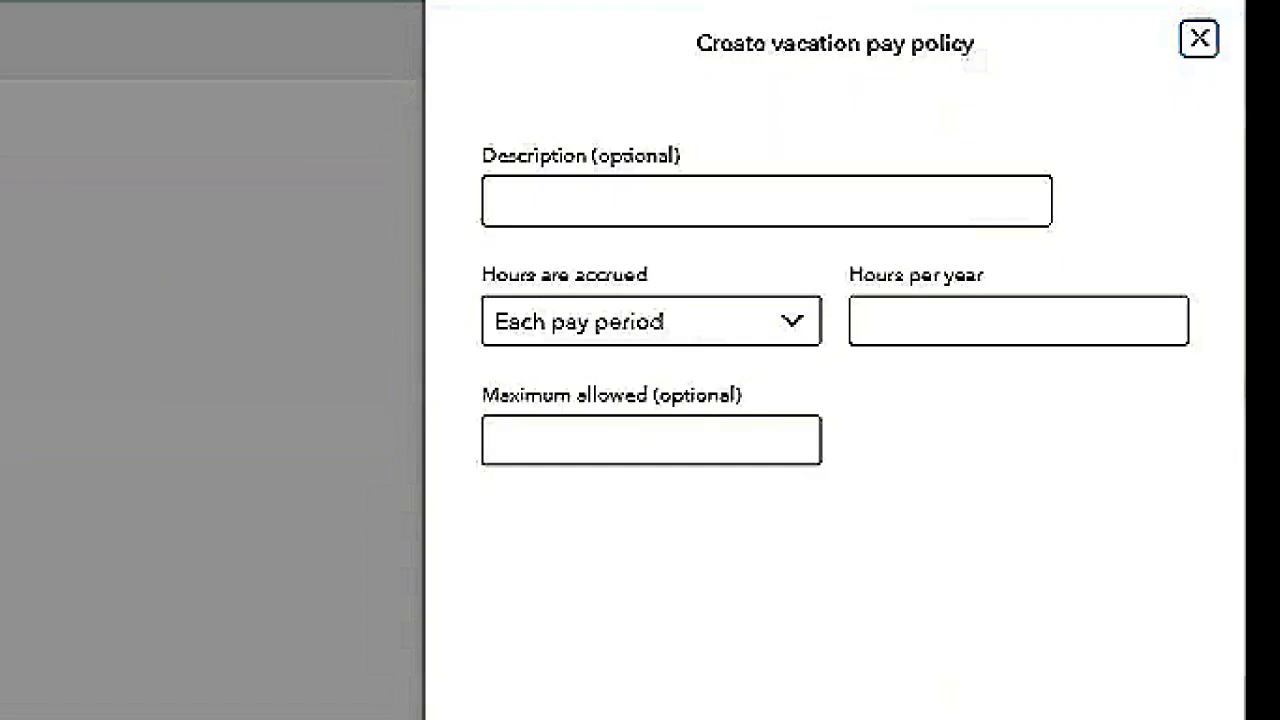
left_click(610, 208)
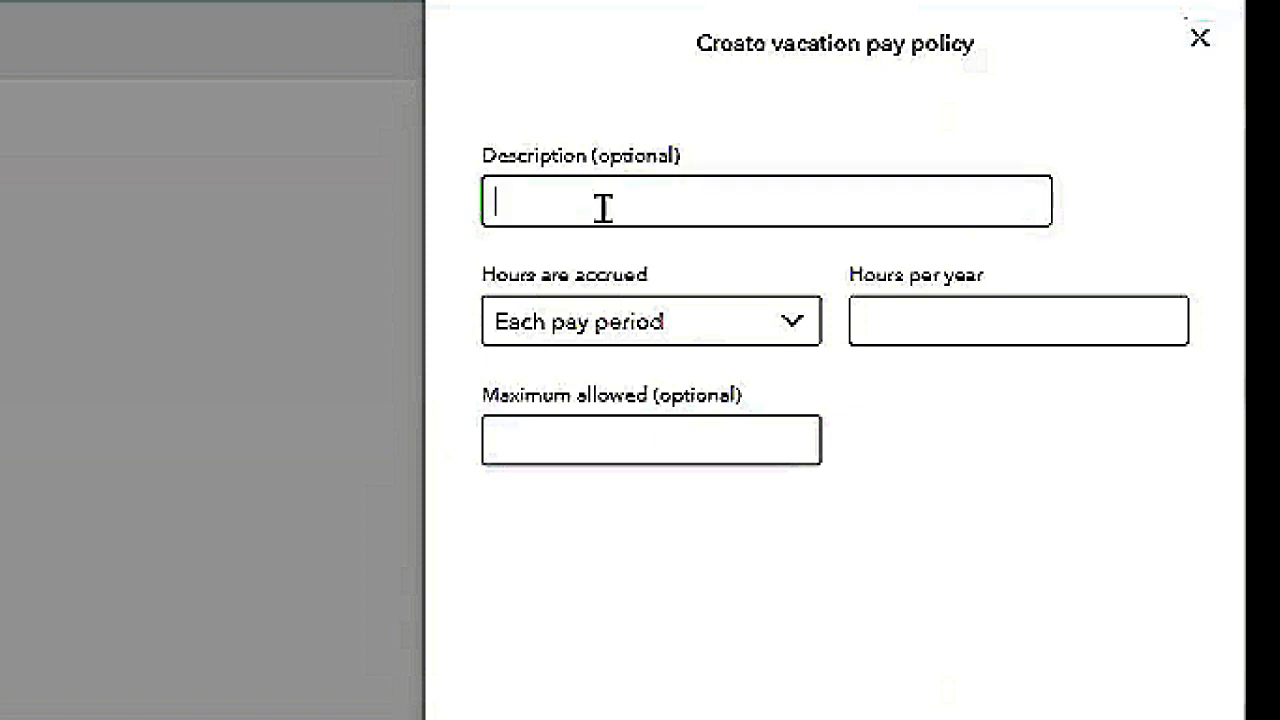
type("Paid")
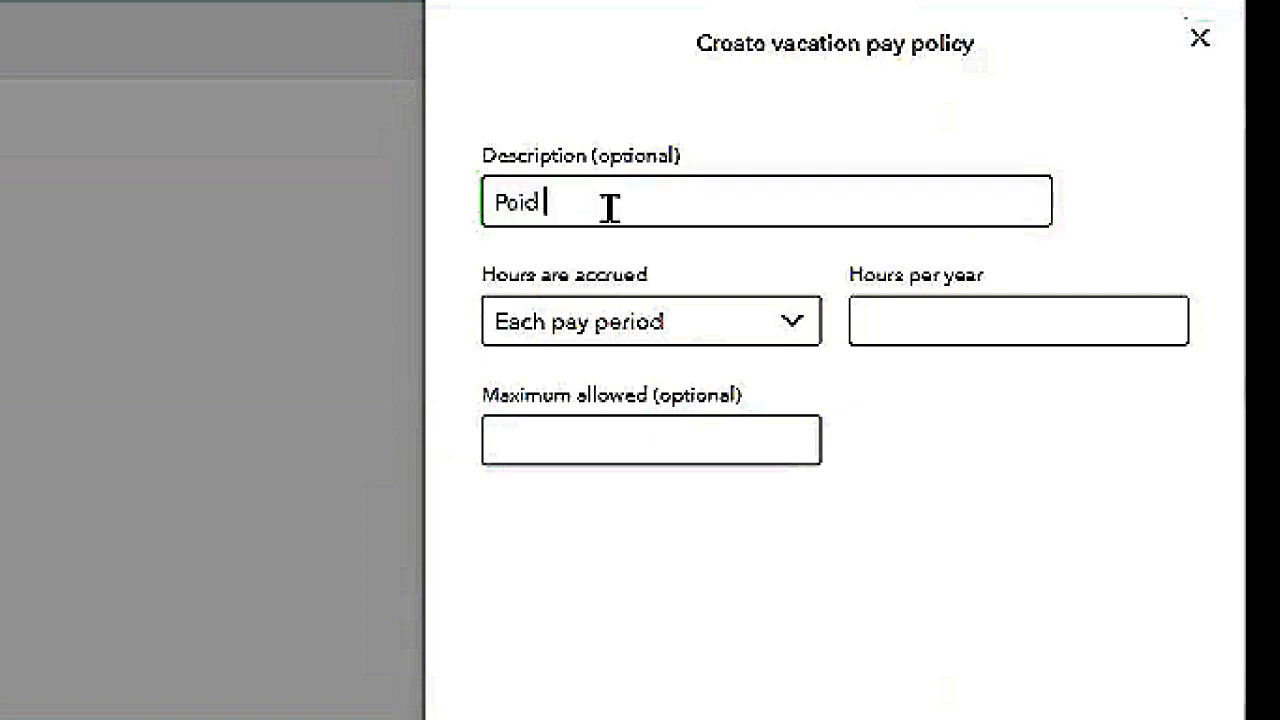
type(" Vacat")
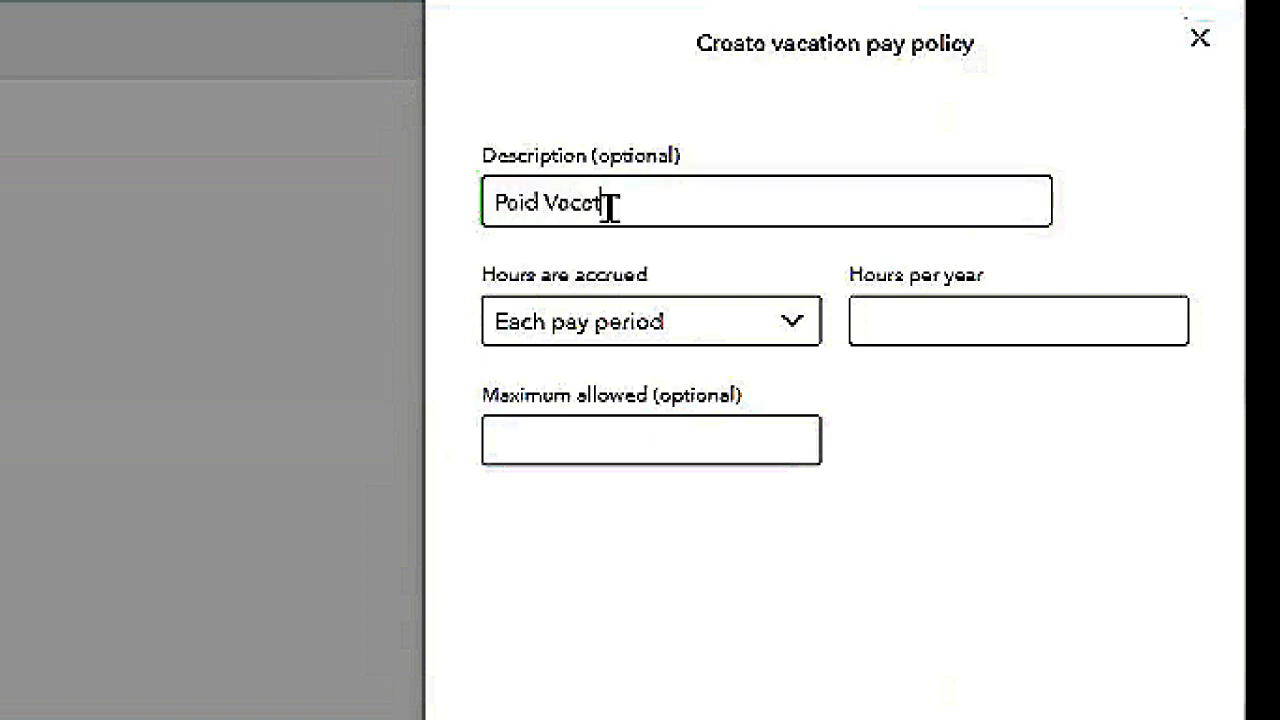
type("ion")
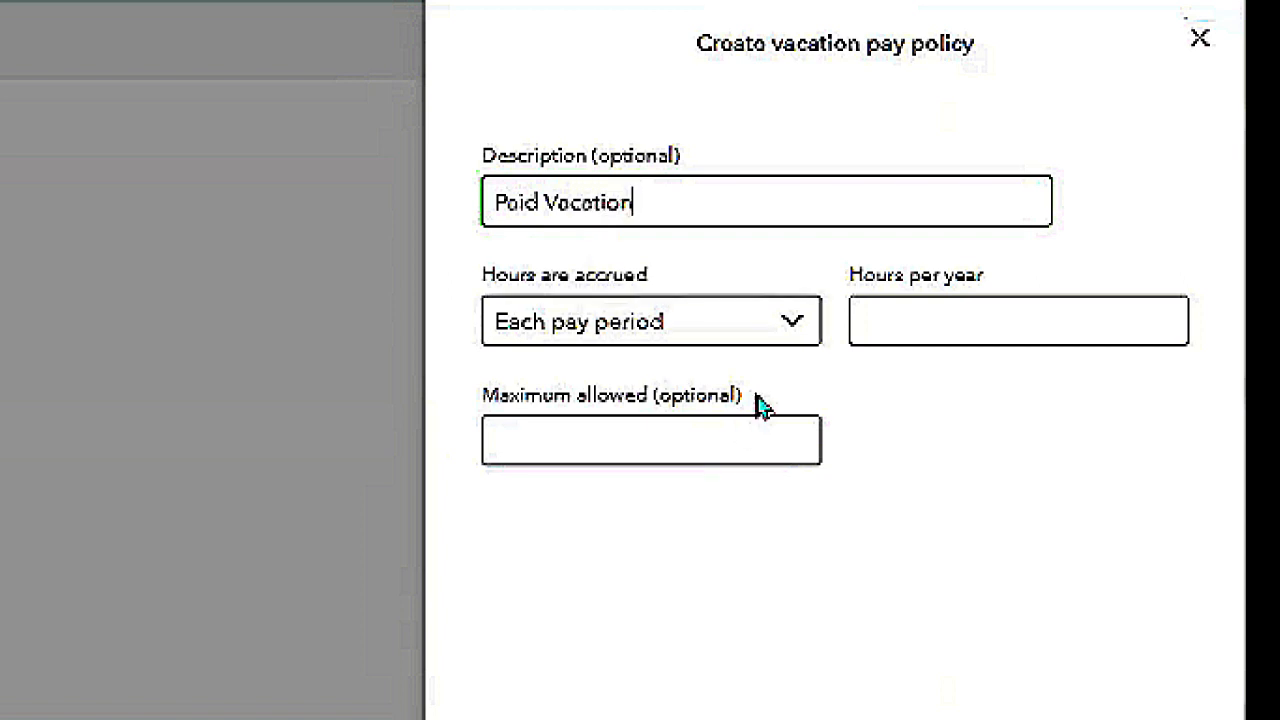
Step: Set the vacation policy to accrue at beginning of year, with 80 hours per year and a maximum of 80
left_click(803, 330)
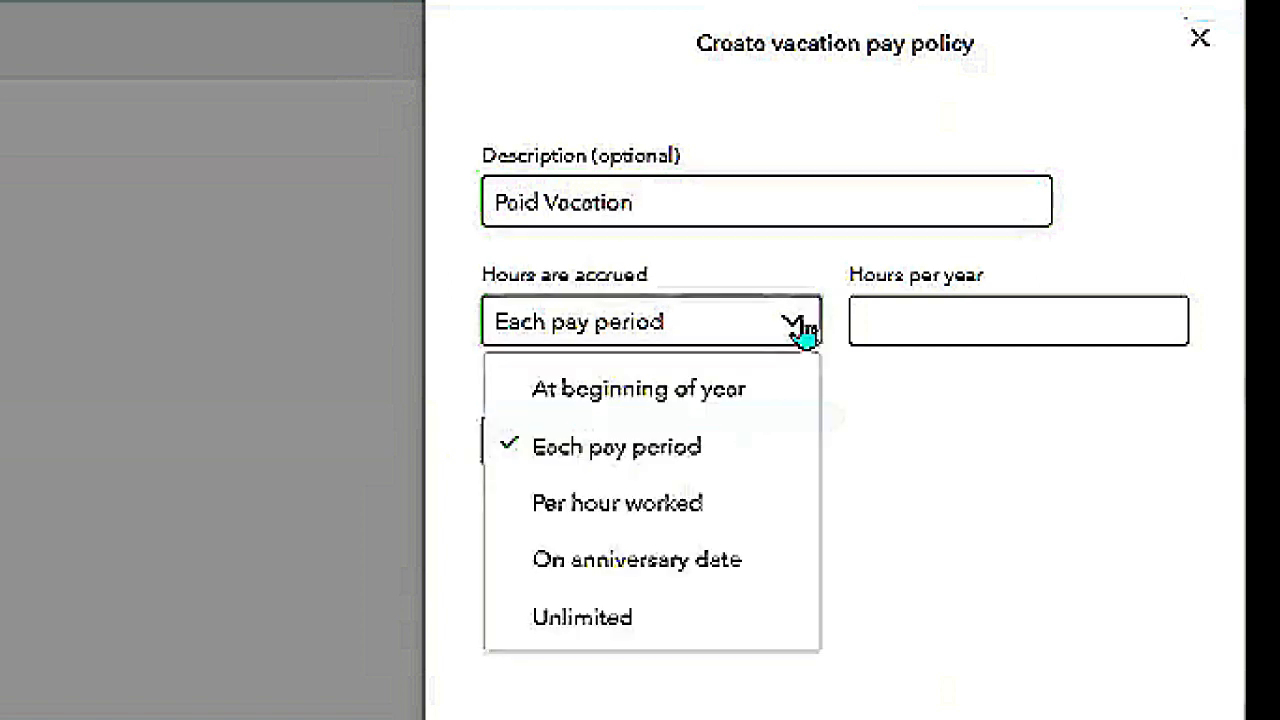
left_click(723, 406)
left_click(931, 316)
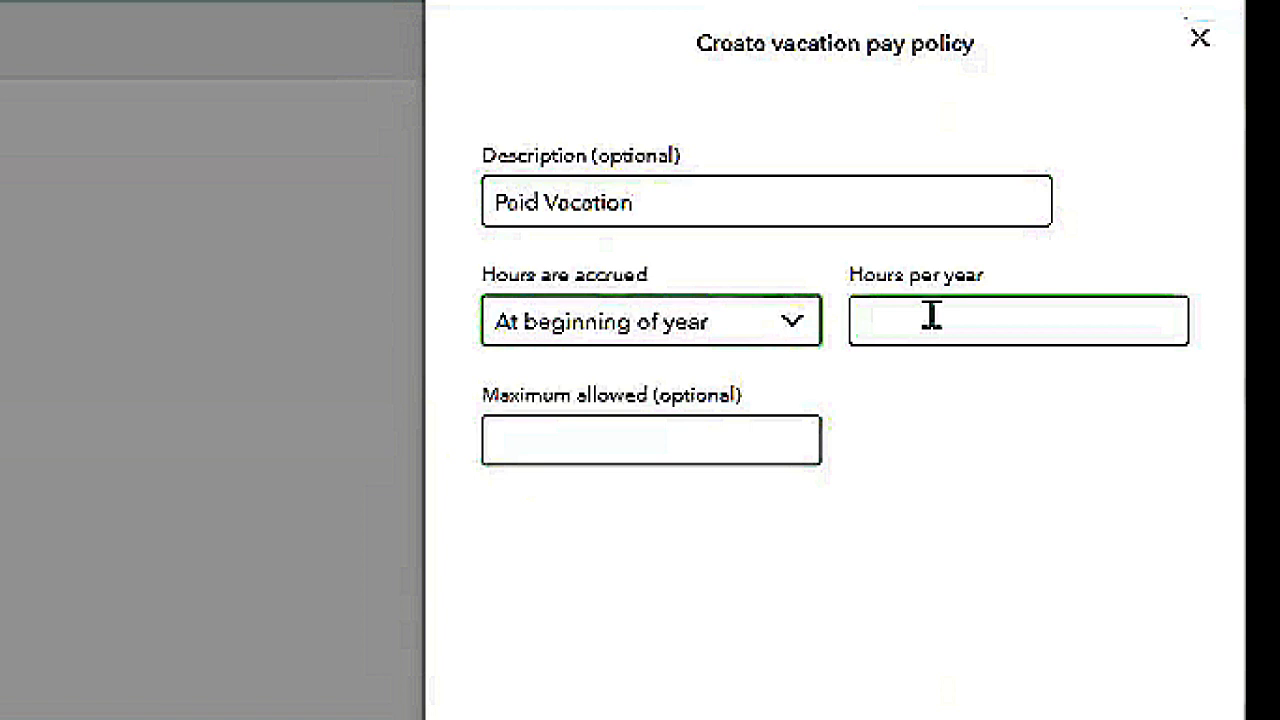
left_click(931, 316)
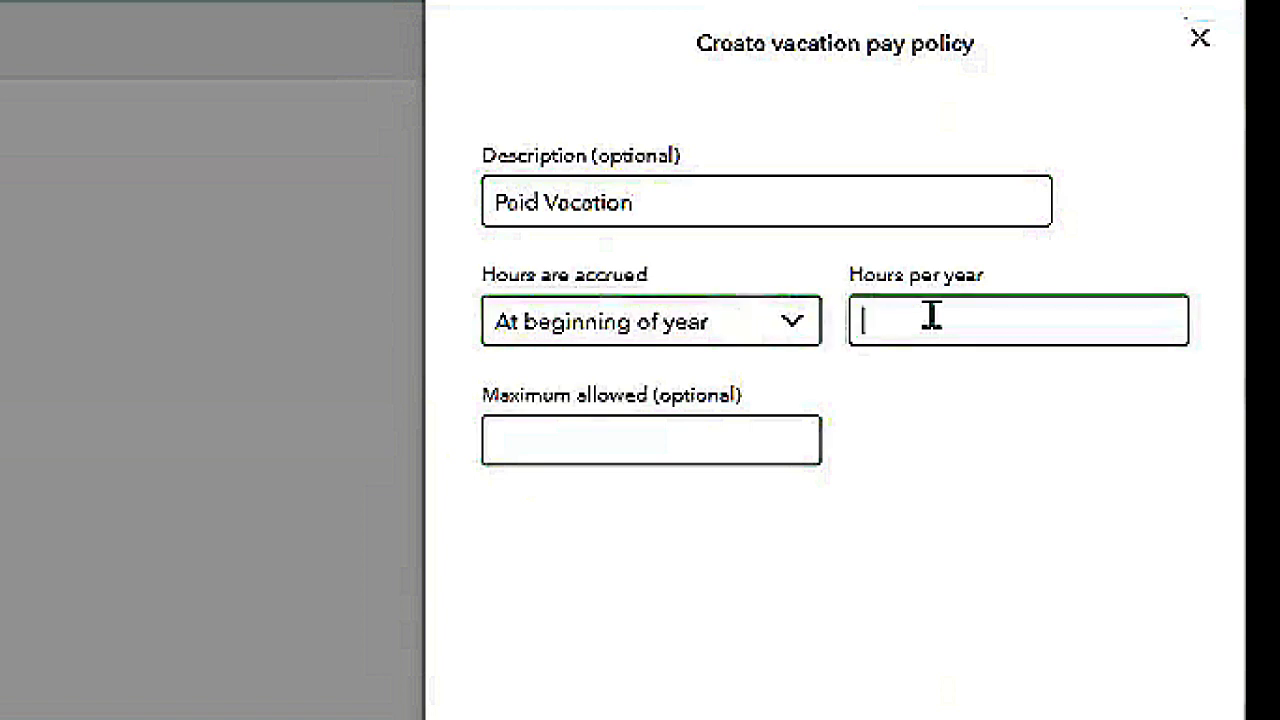
type("80")
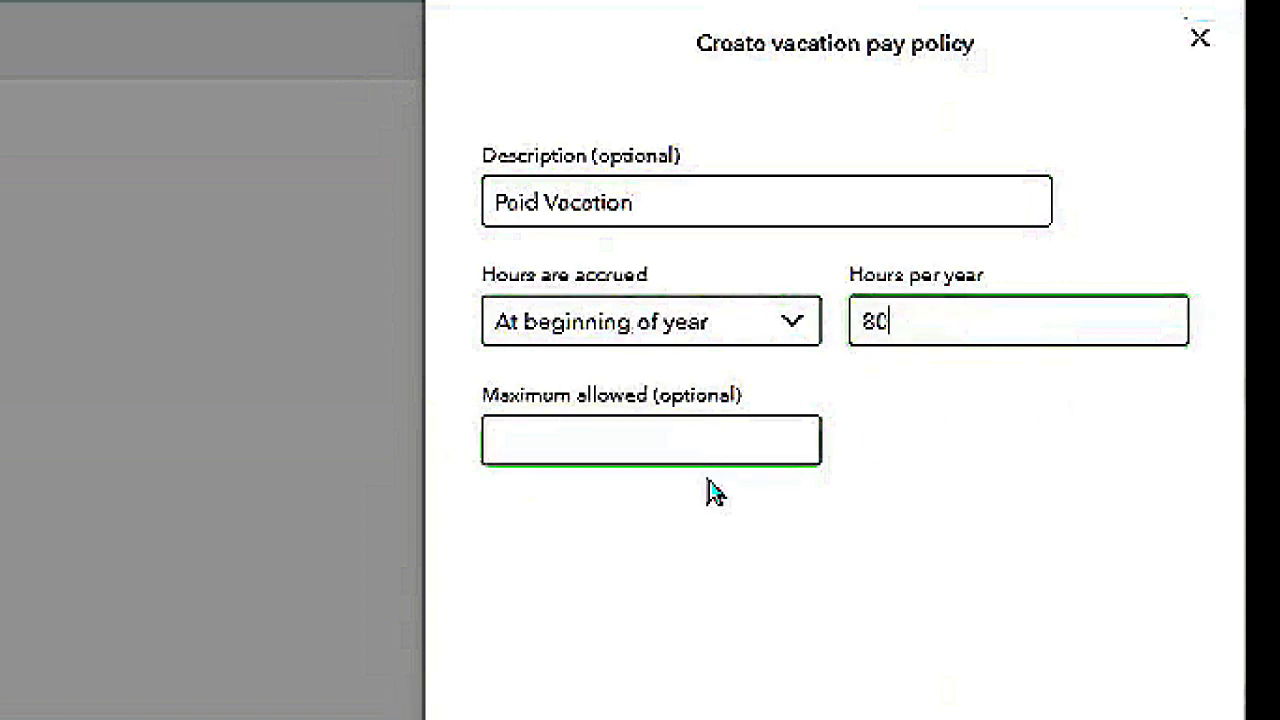
left_click(668, 449)
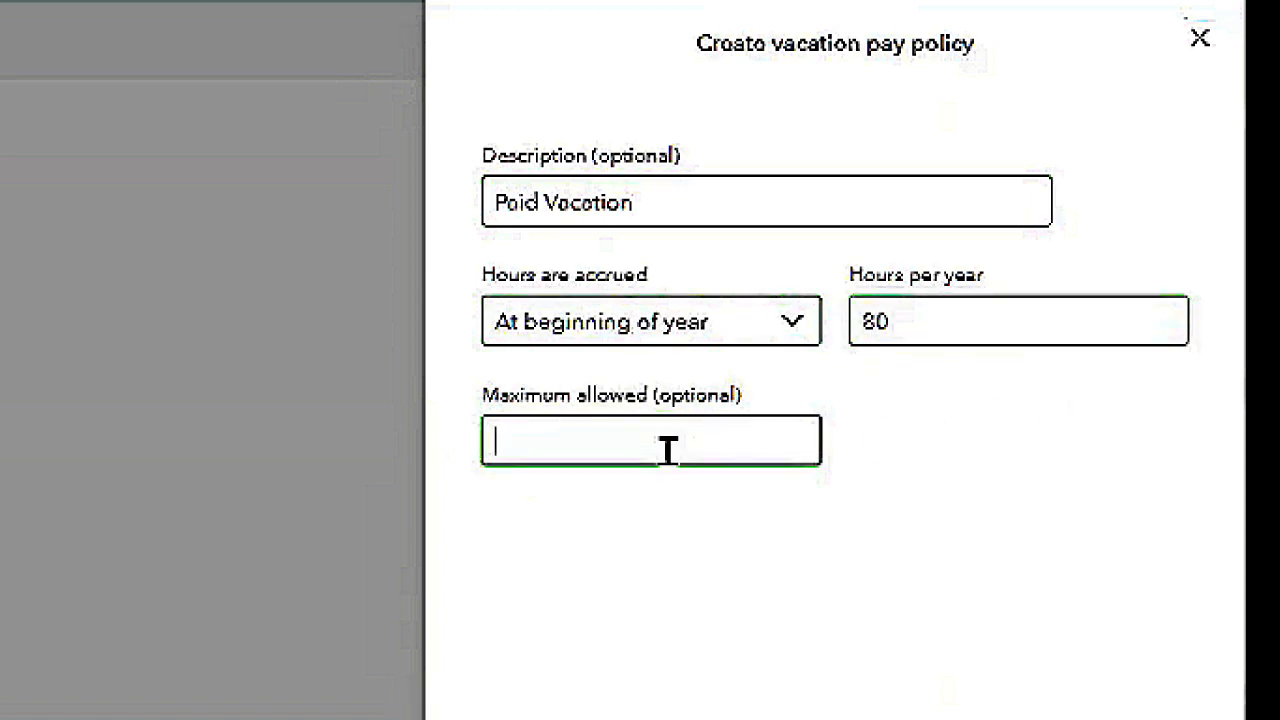
type("80")
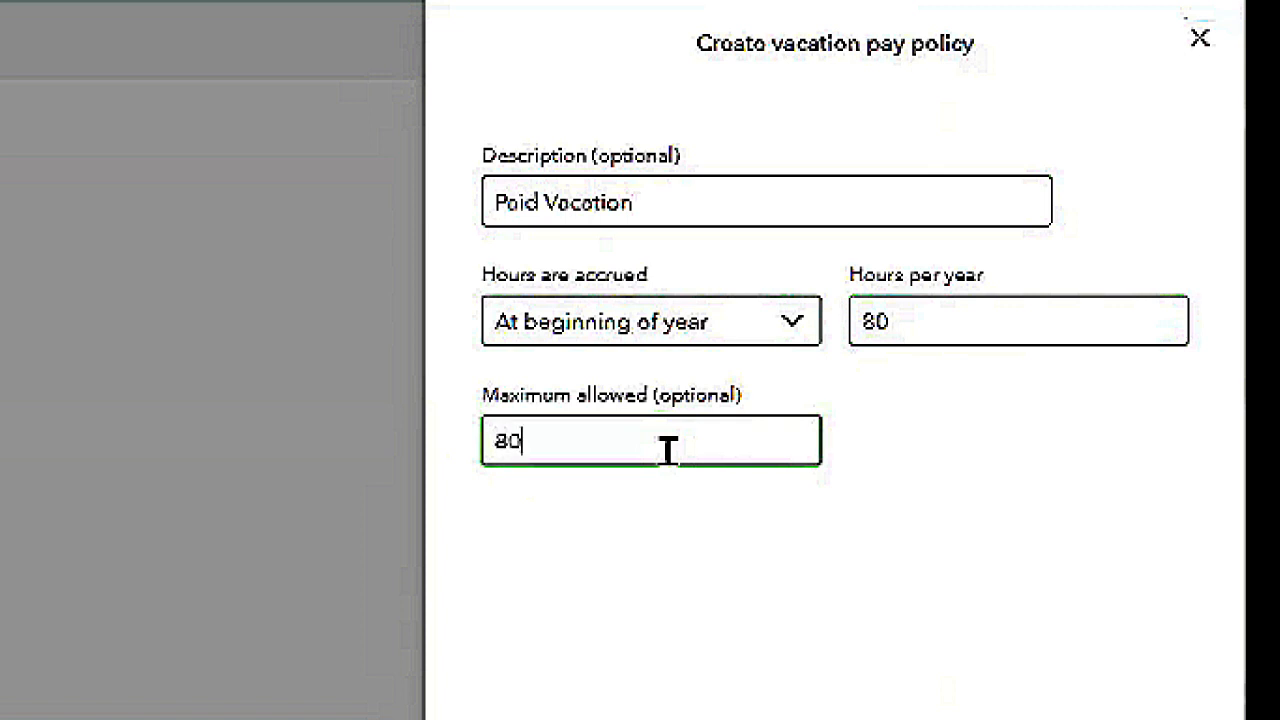
key("Tab")
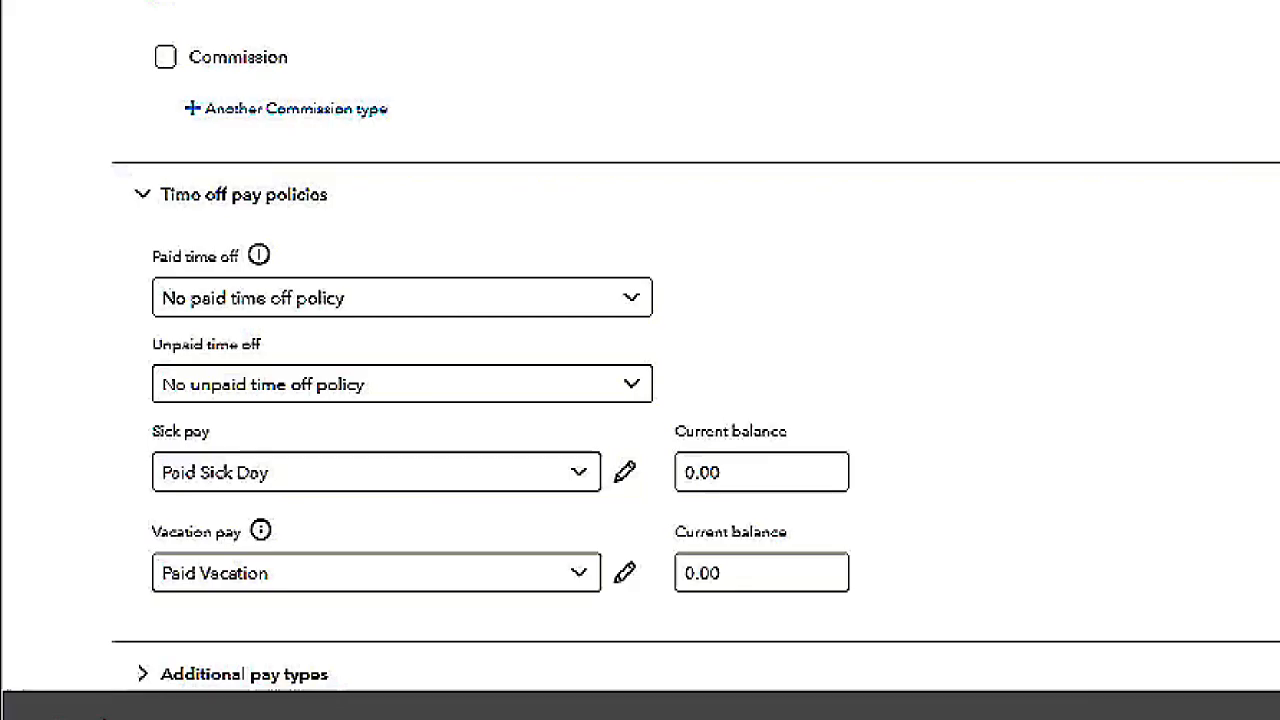
Step: Start the employee's Deductions & contributions section and begin adding a deduction/contribution
scroll(1065, 410, "down", 1)
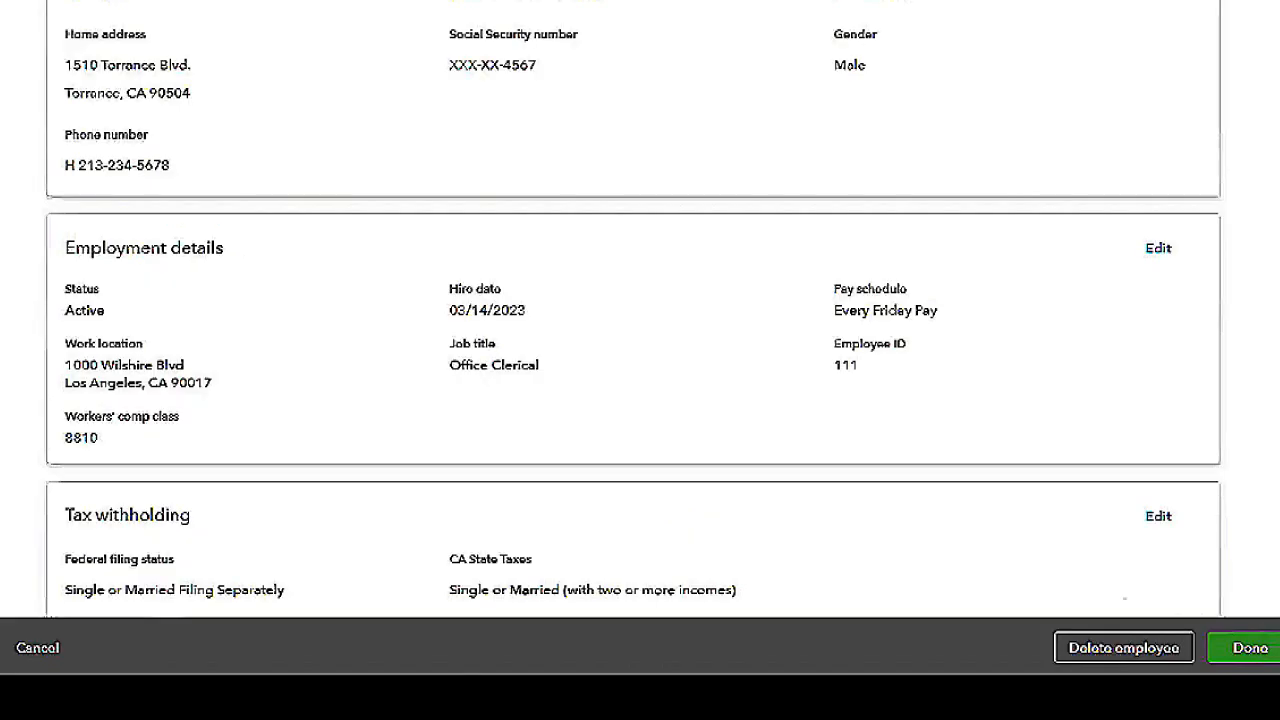
scroll(640, 310, "down", 5)
scroll(640, 310, "down", 1)
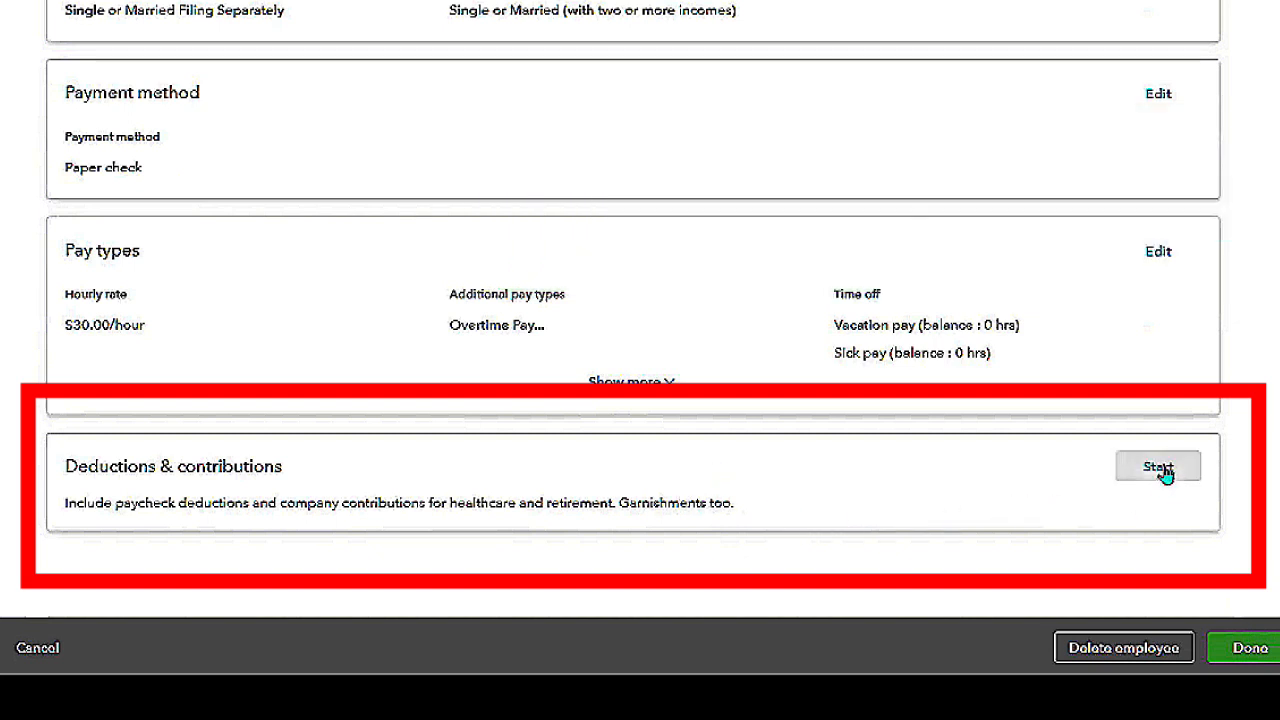
left_click(1166, 474)
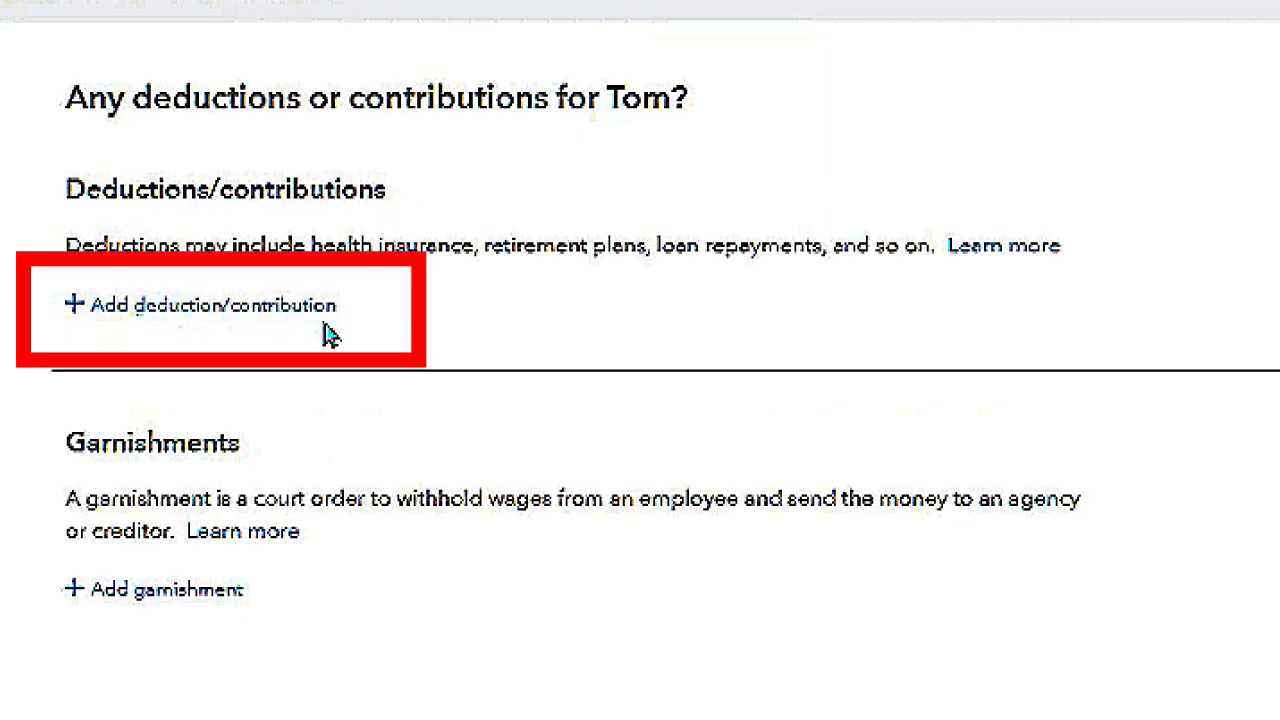
left_click(74, 310)
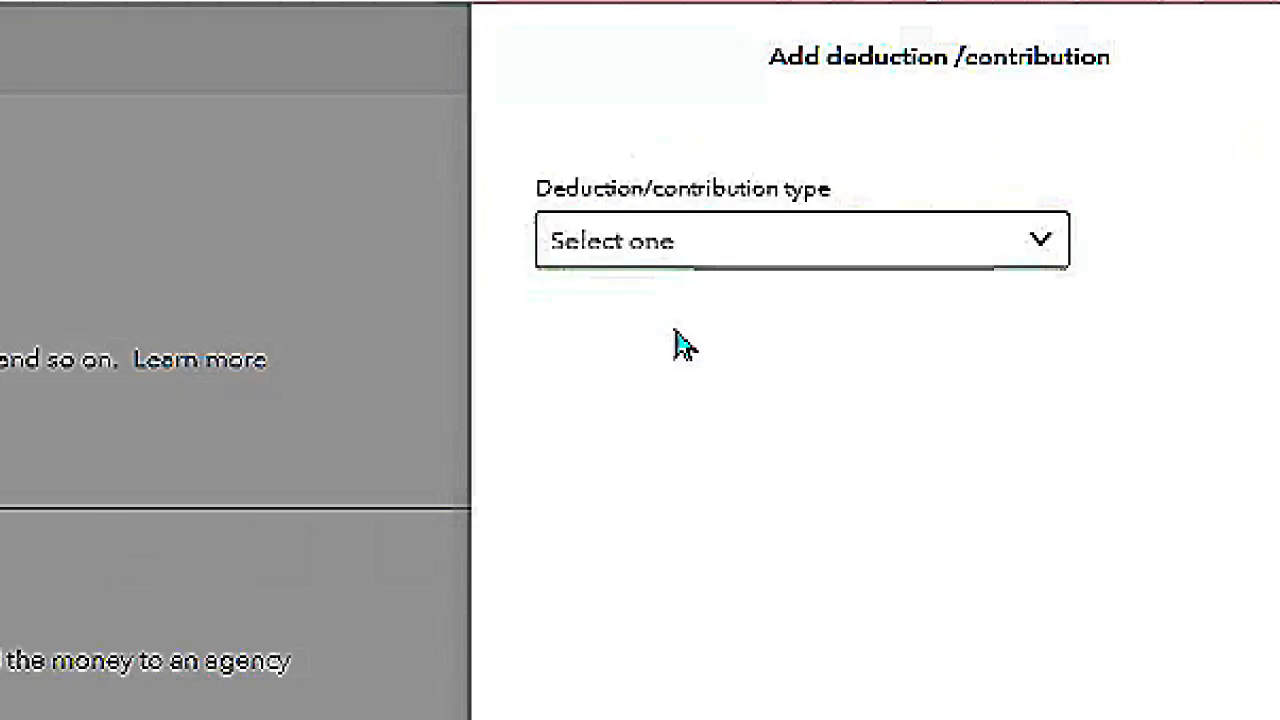
Step: Define the deduction as Health insurance of type Medical Insurance, with the paycheck description "Health Insurance Premium"
left_click(1055, 250)
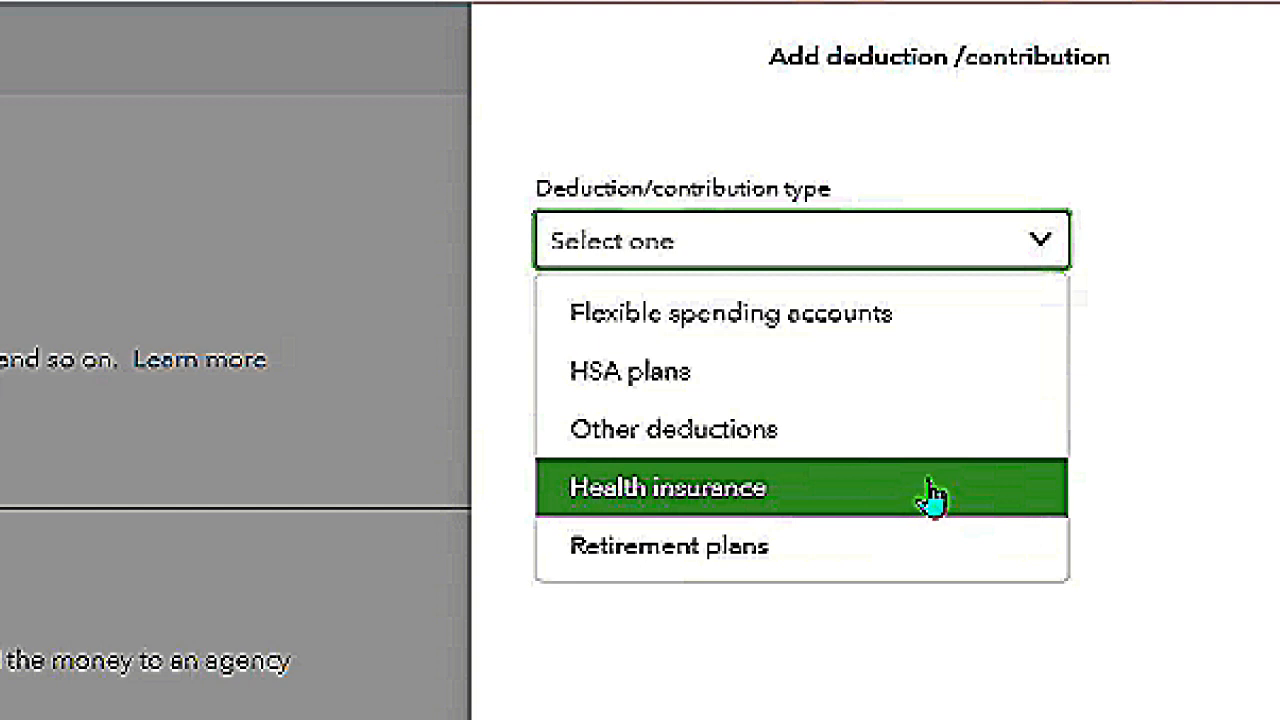
left_click(929, 488)
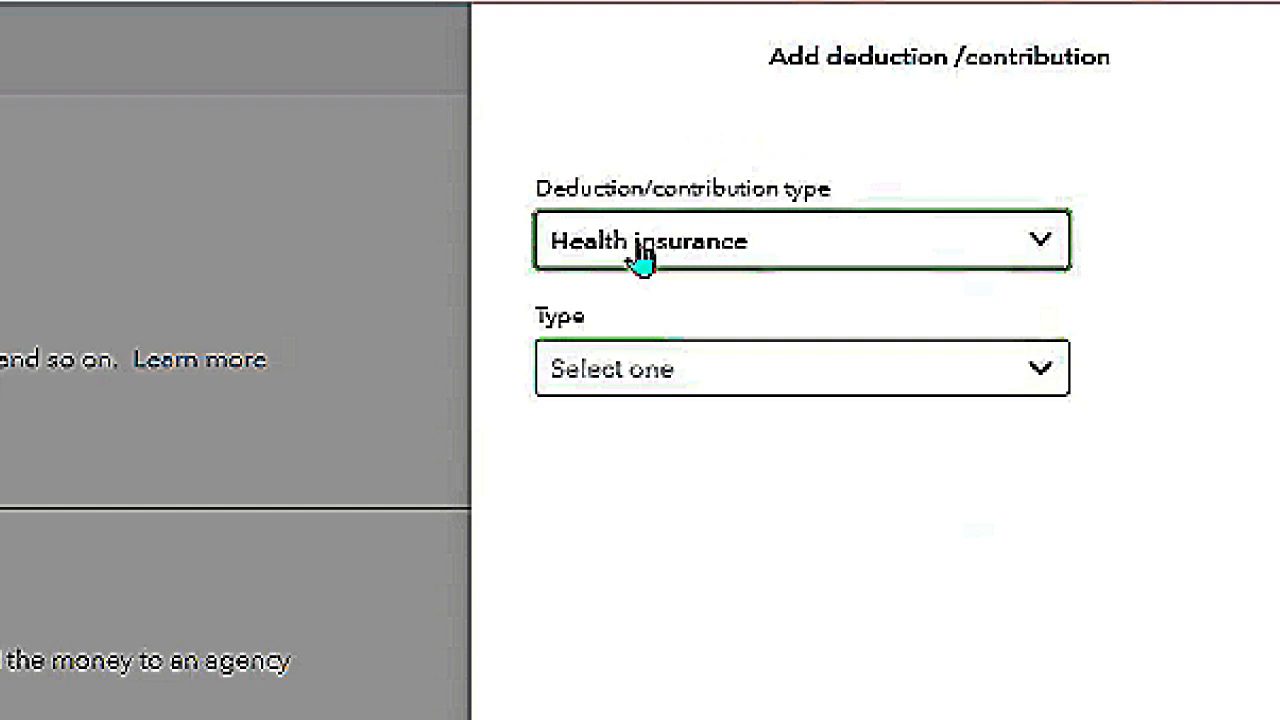
left_click(1043, 385)
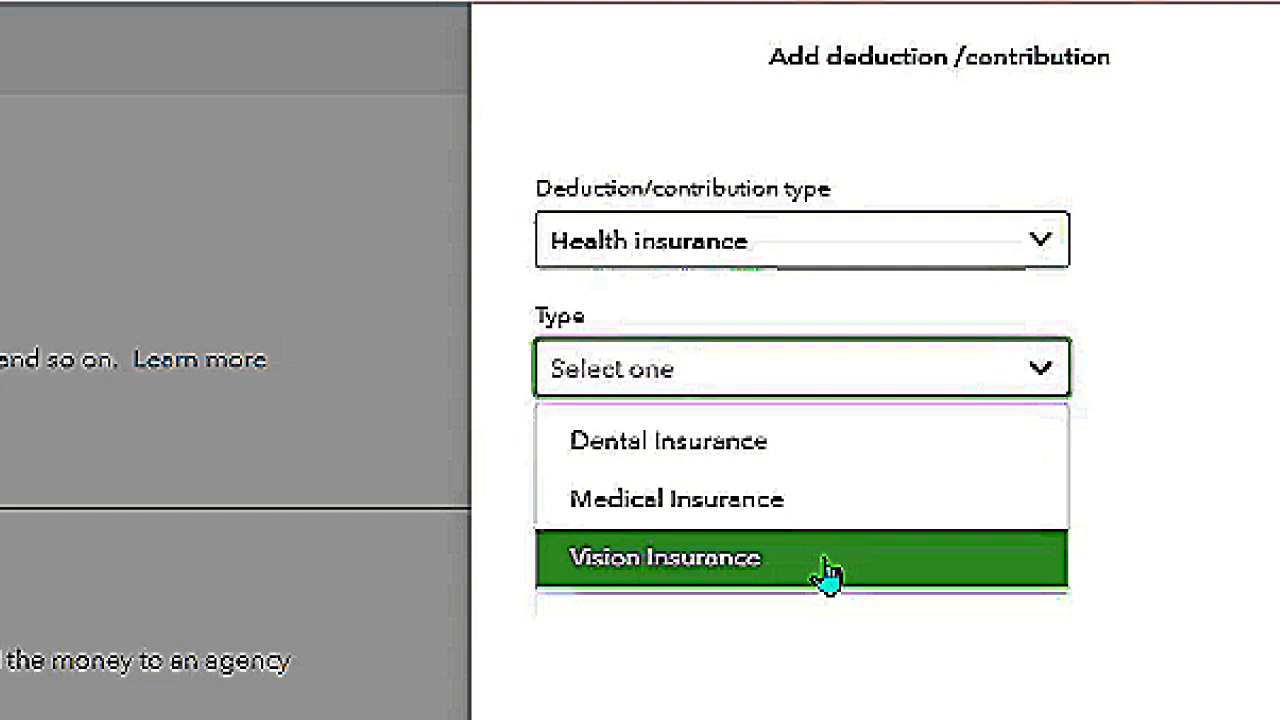
left_click(866, 510)
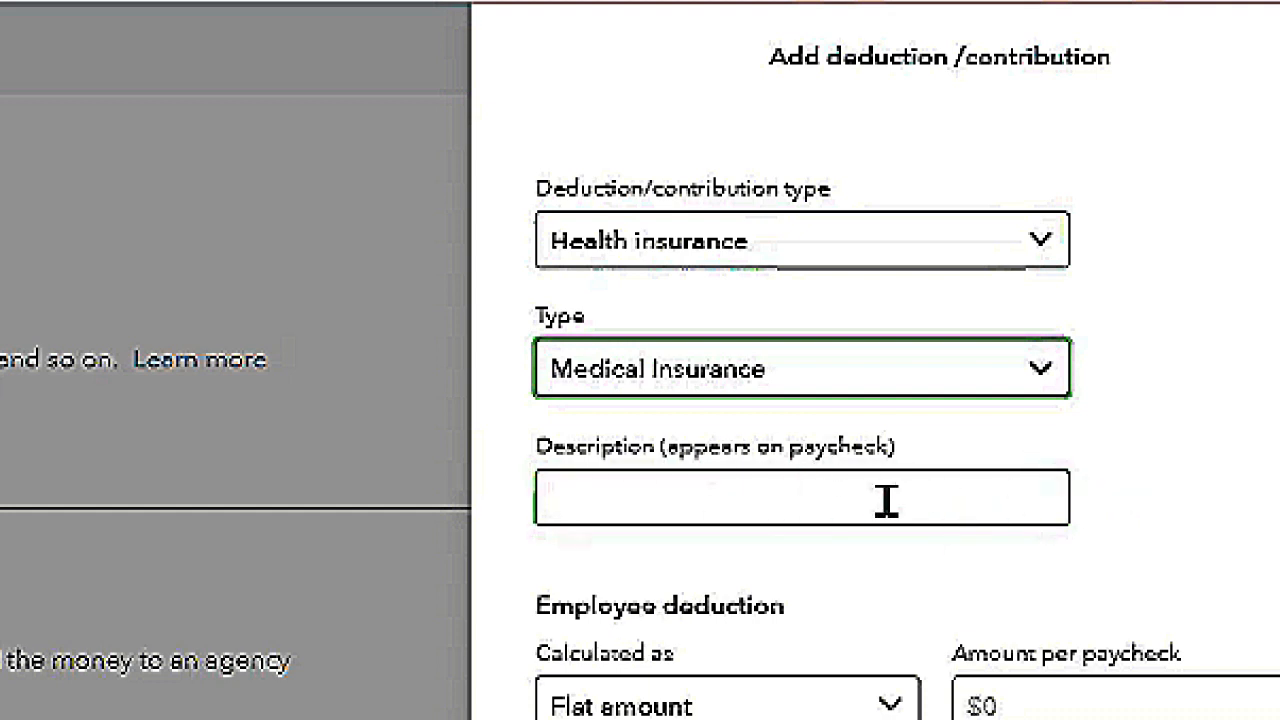
left_click(769, 505)
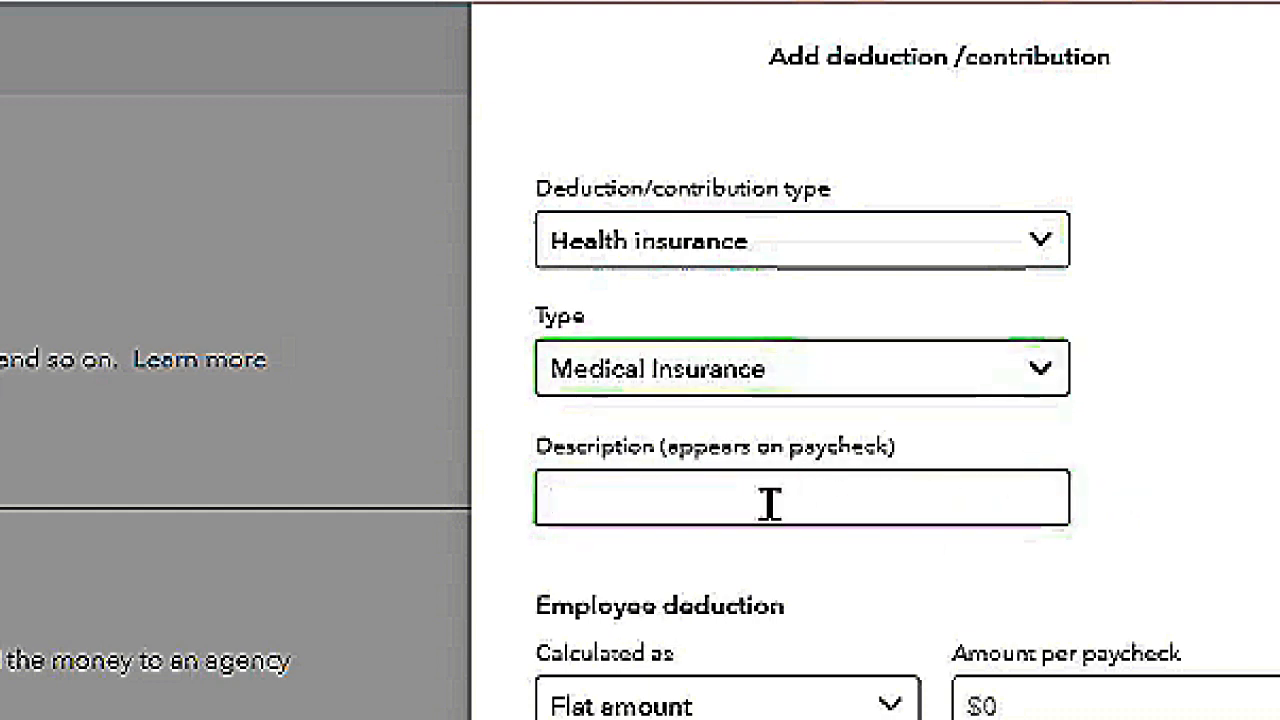
type("Insurance Premium")
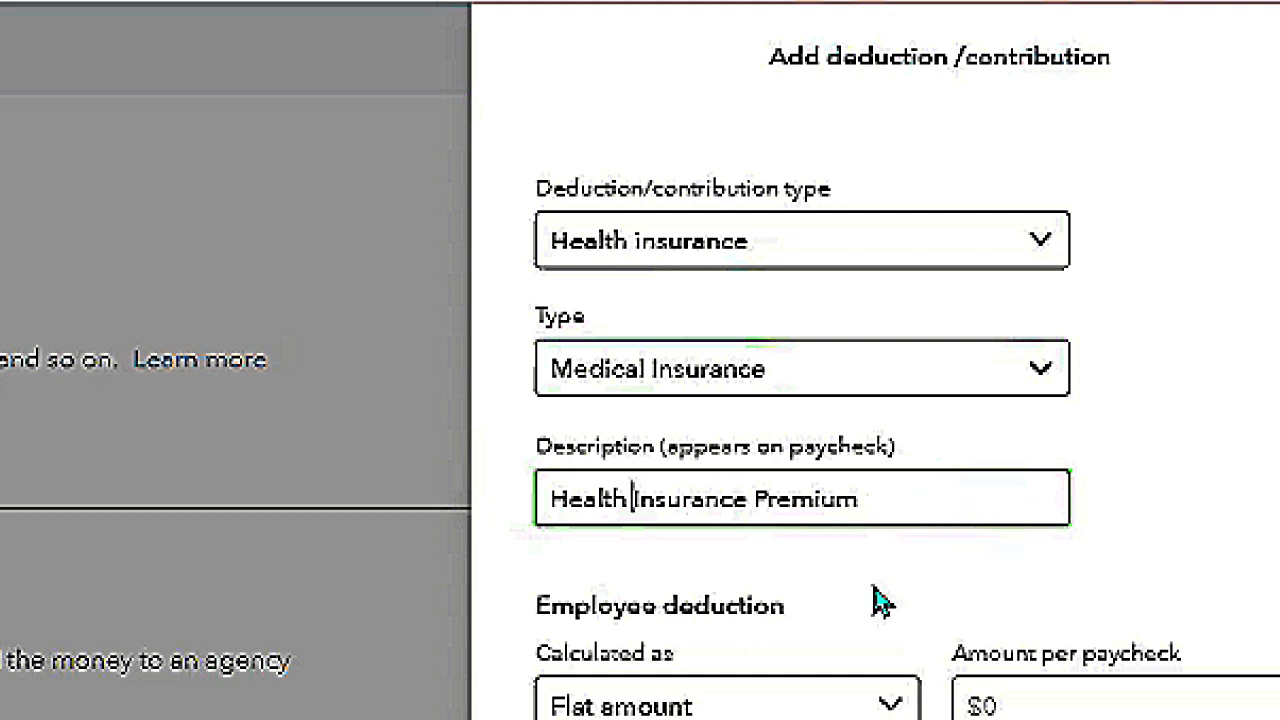
Step: Set the employee deduction to a flat $20 per paycheck with a $960 annual maximum, treated as a pre-tax insurance premium
key("Tab")
key("Tab")
key("Tab")
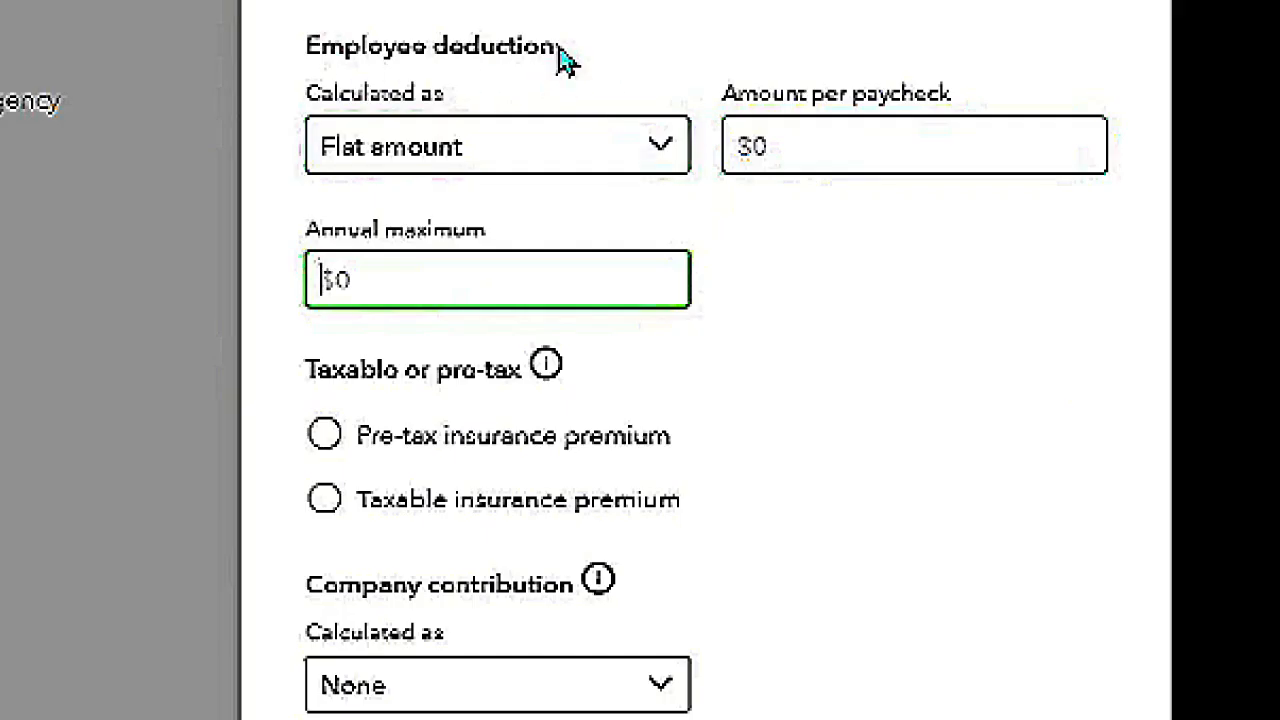
left_click(665, 155)
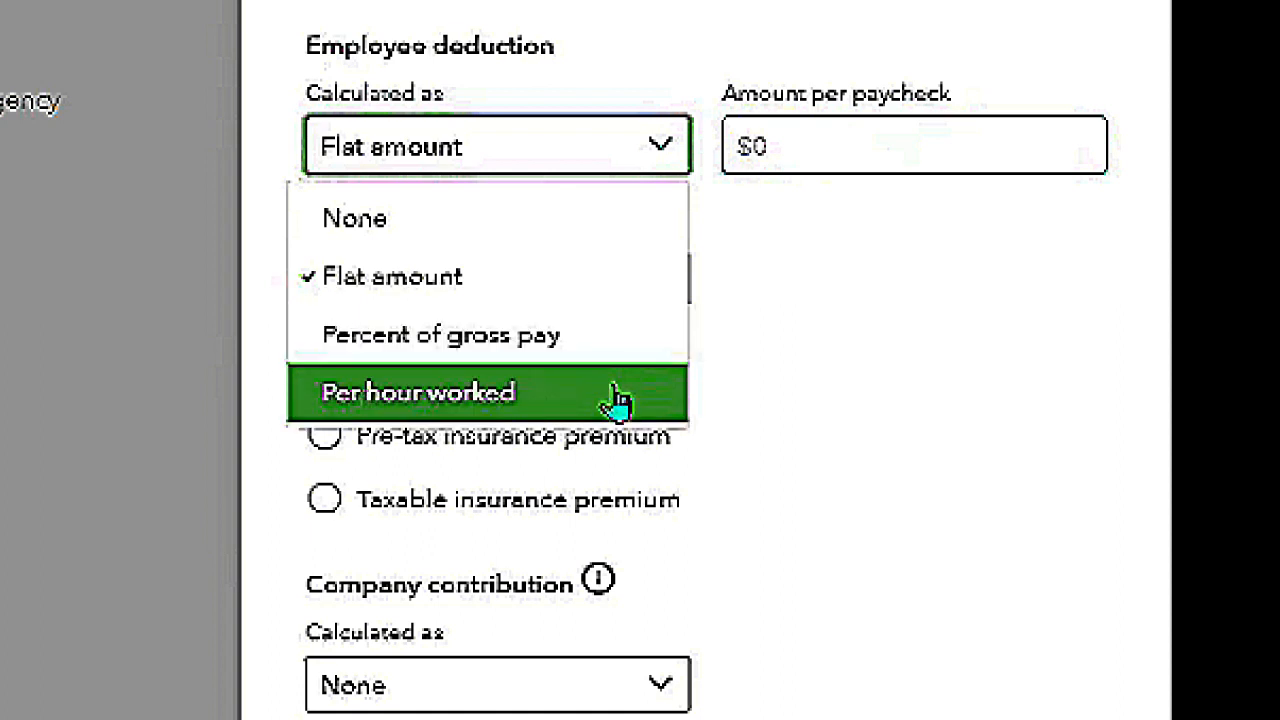
left_click(816, 150)
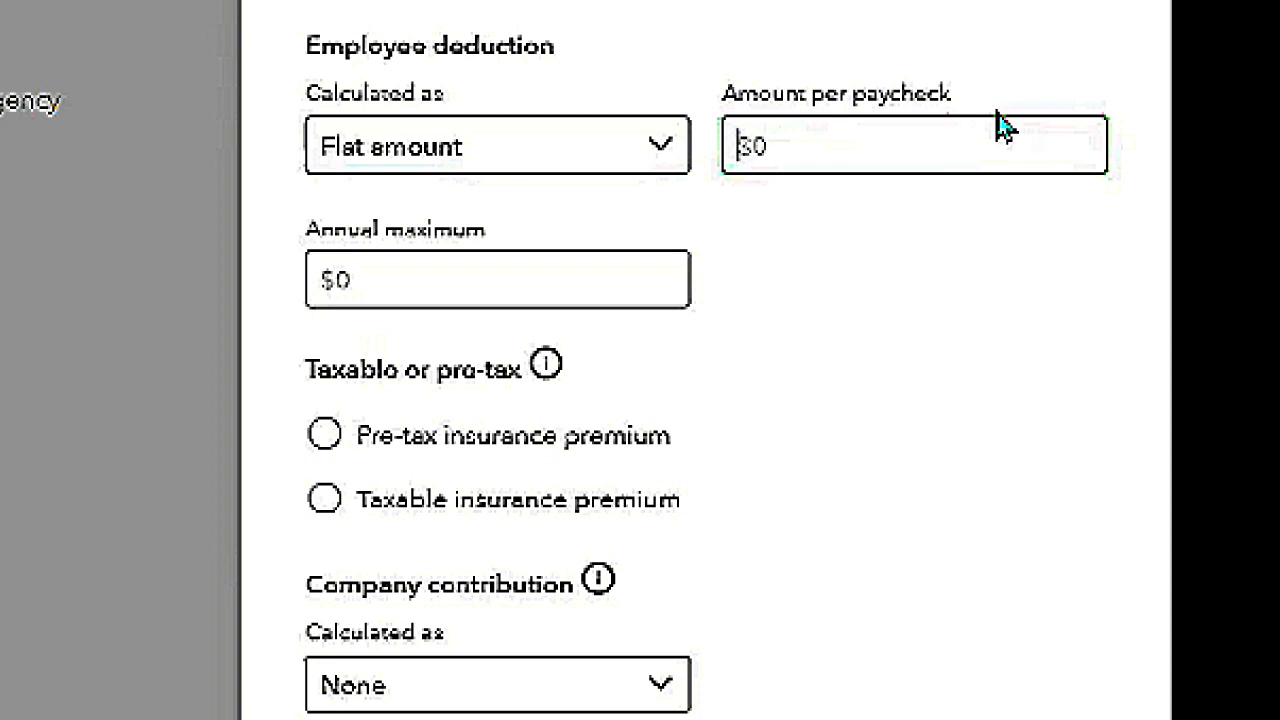
type("20")
key("Tab")
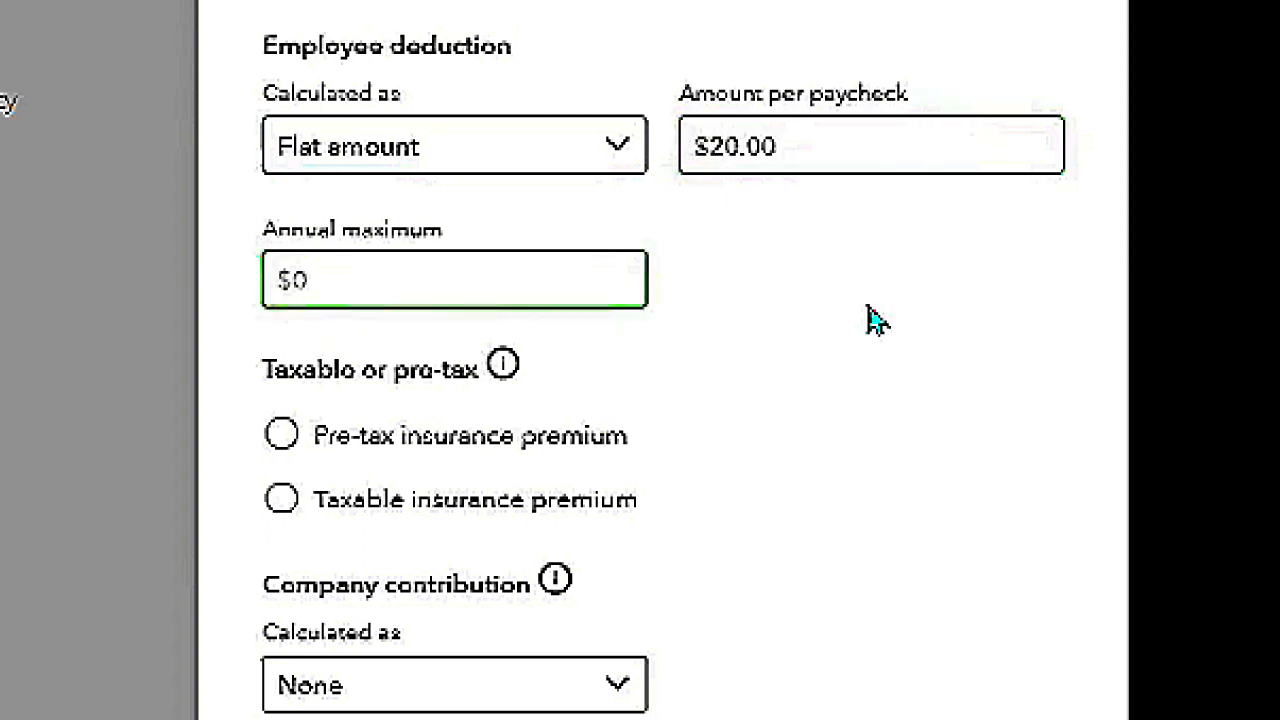
type("960")
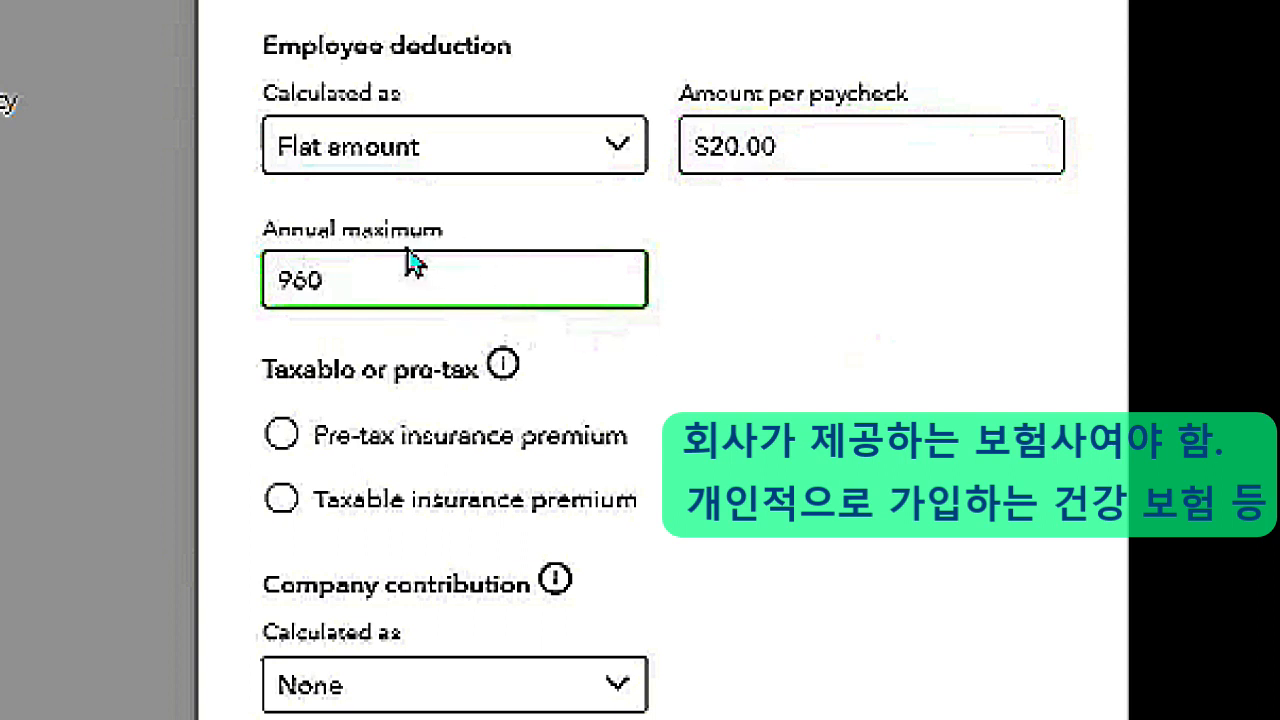
left_click(753, 312)
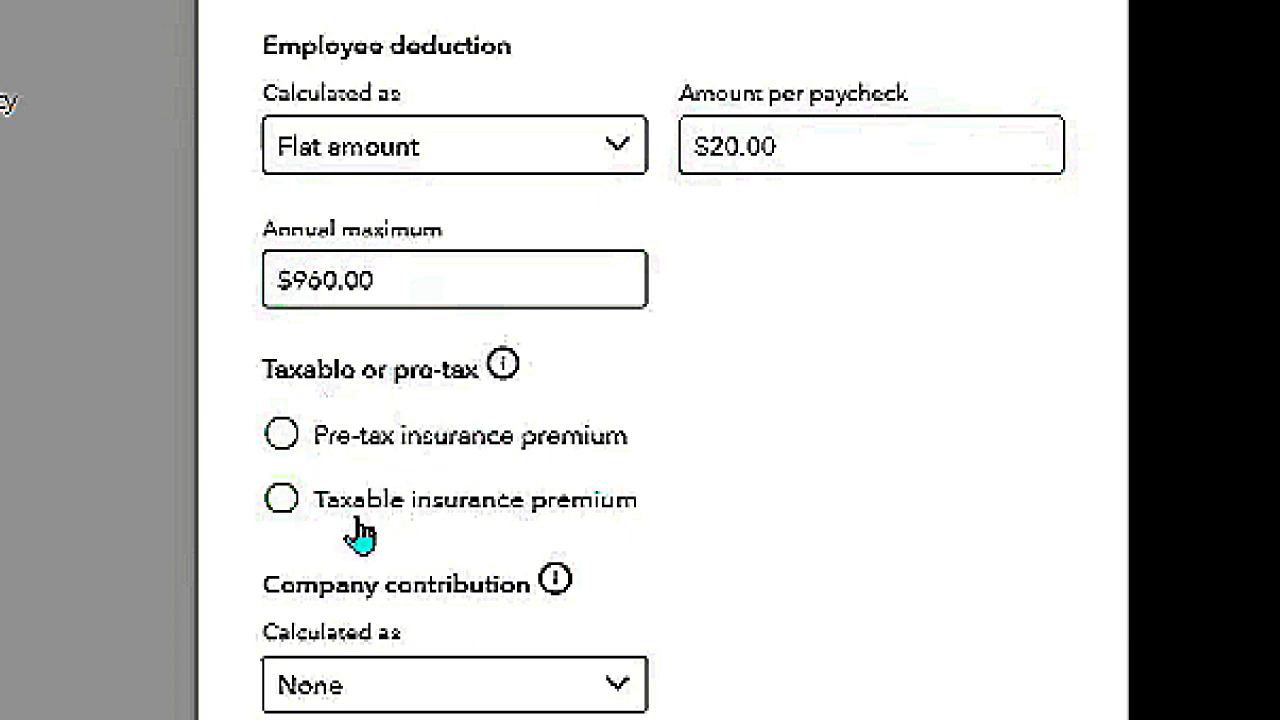
left_click(290, 436)
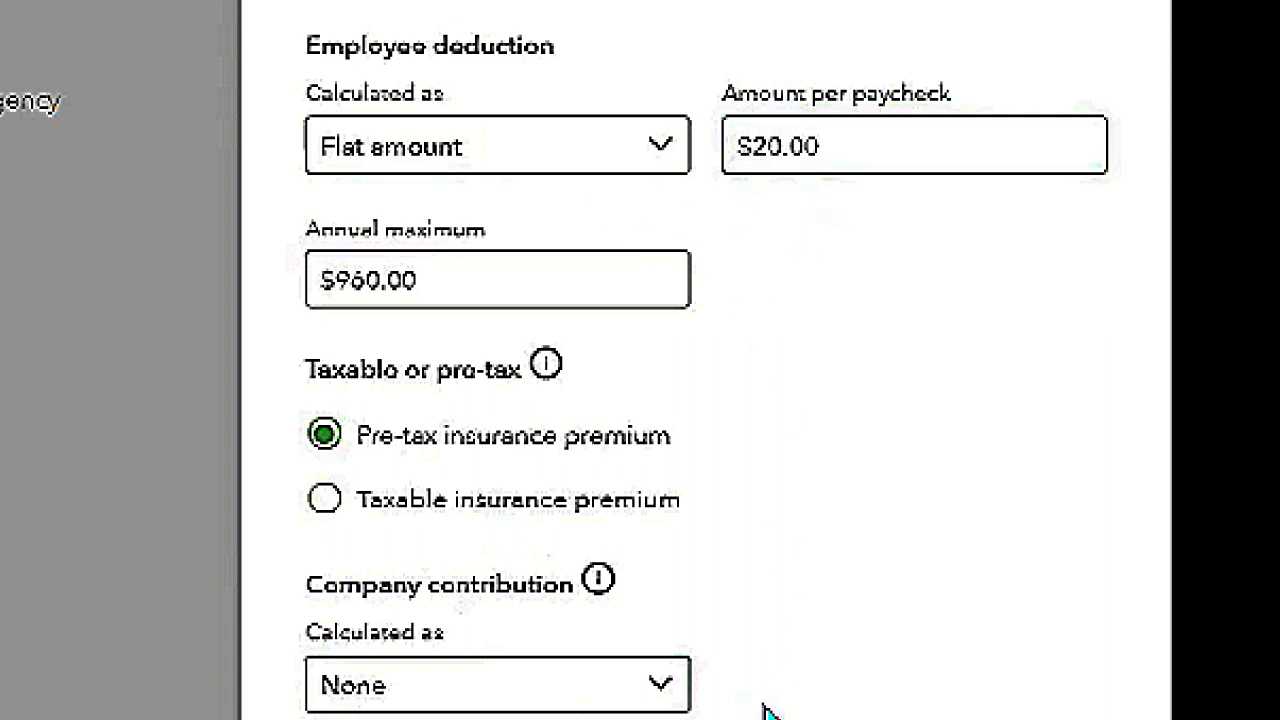
Step: Set the company contribution to a flat $20 per paycheck with a $960 annual maximum, and save the health insurance deduction
scroll(766, 700, "down", 3)
left_click(665, 410)
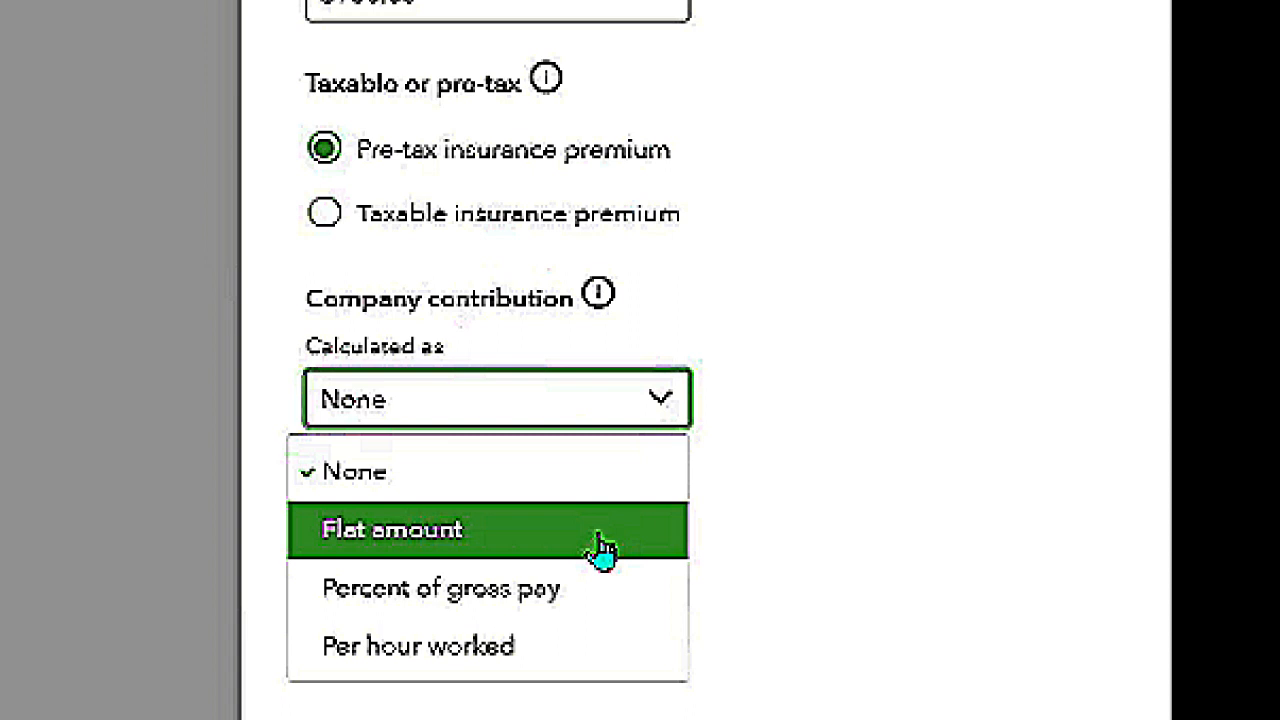
left_click(603, 549)
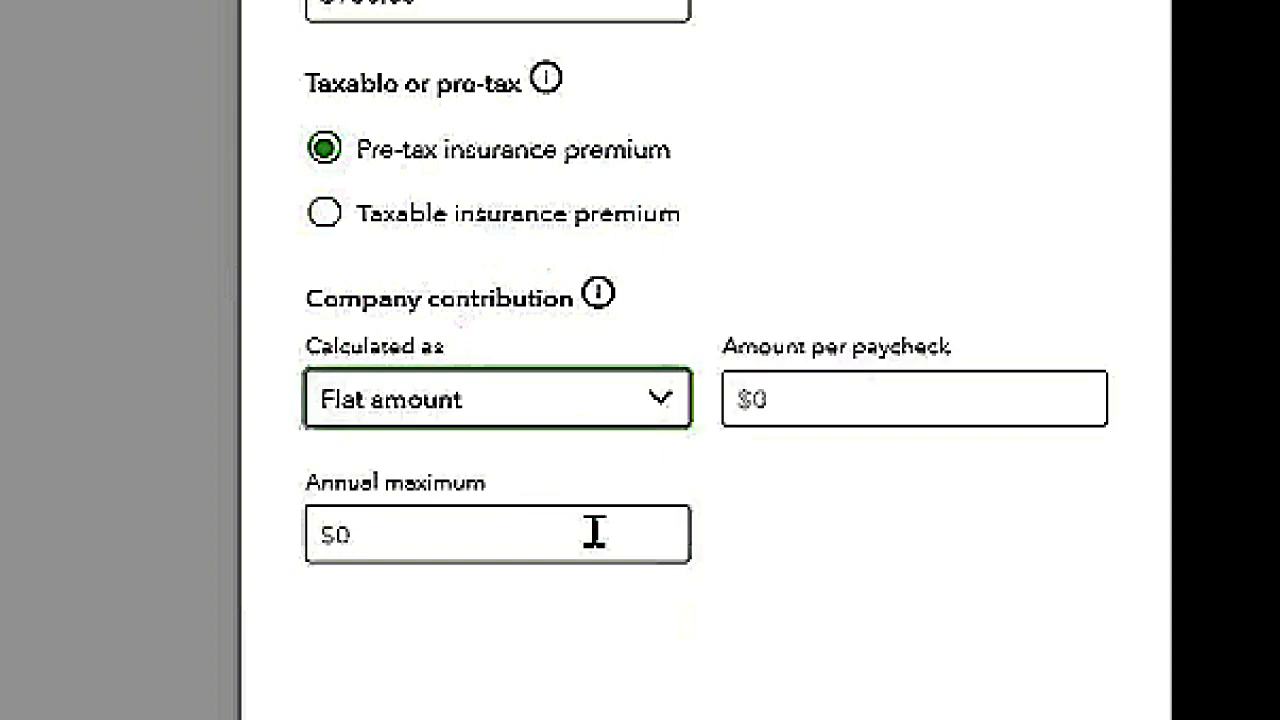
left_click(854, 405)
type("2")
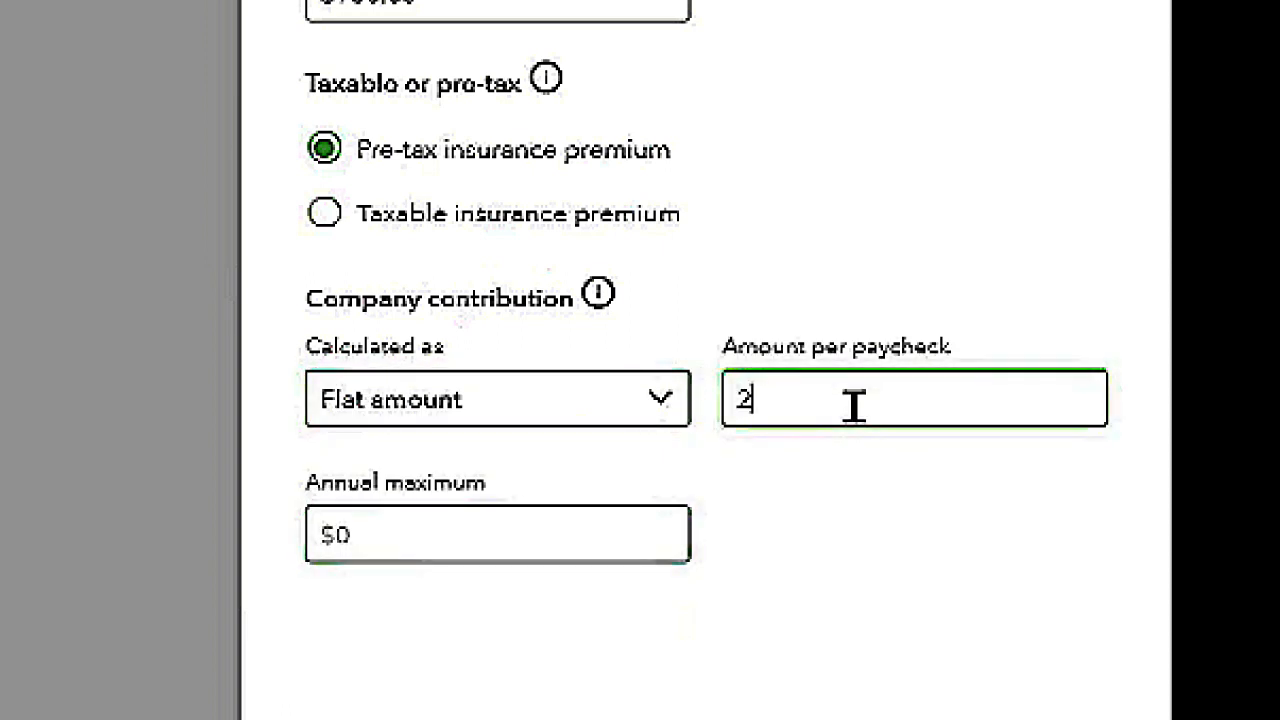
type("0")
key("Tab")
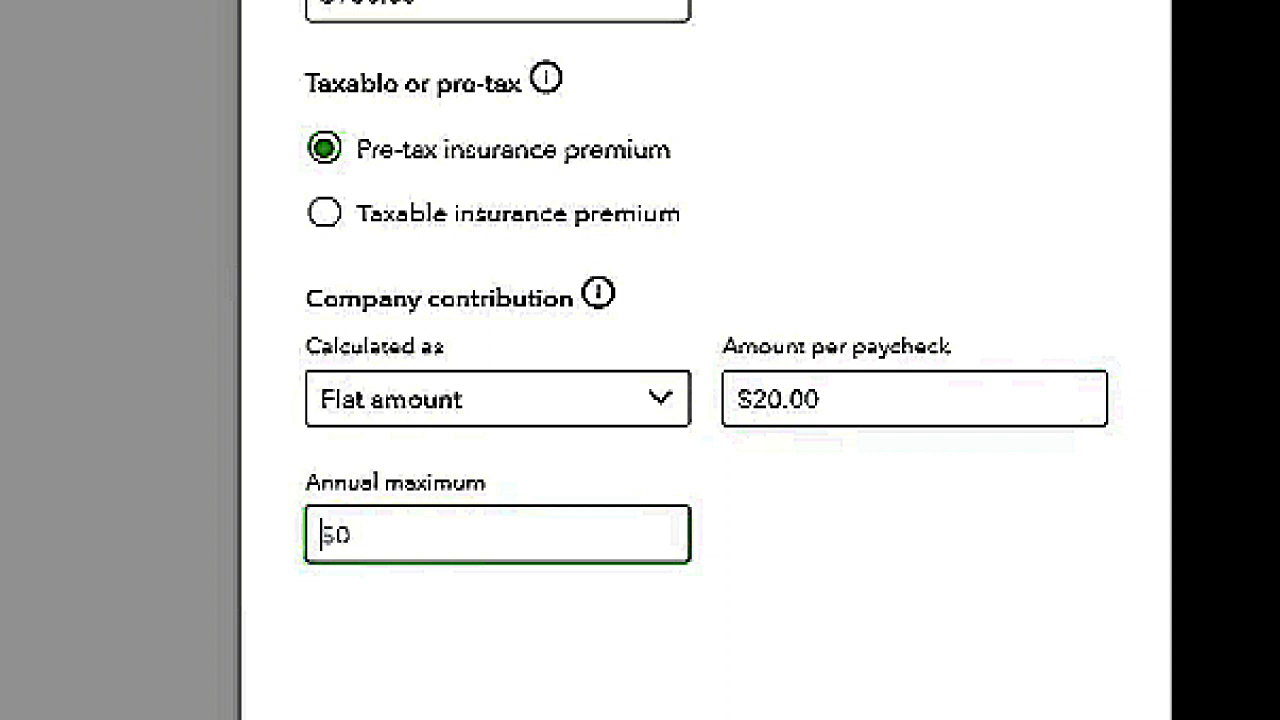
type("960")
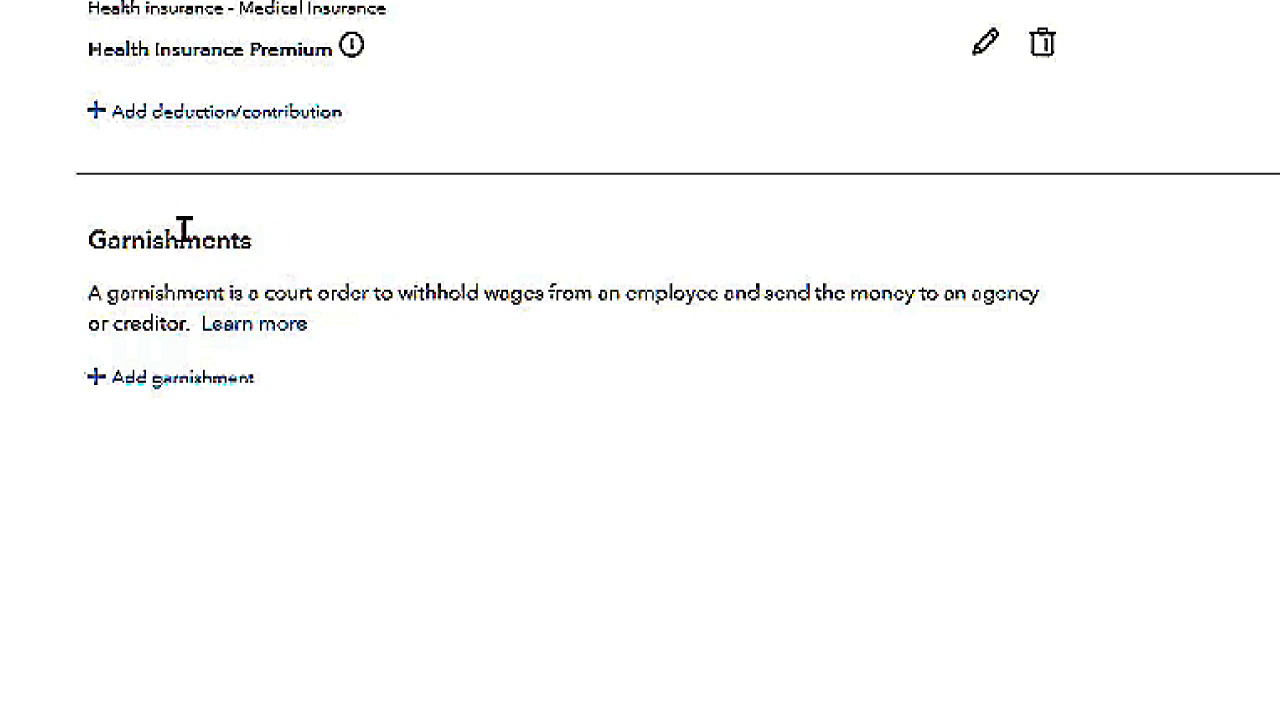
Step: Add a Child/Spousal Support garnishment described as "Child Support", requesting $100 with a maximum of 25% of disposable income
left_click(222, 379)
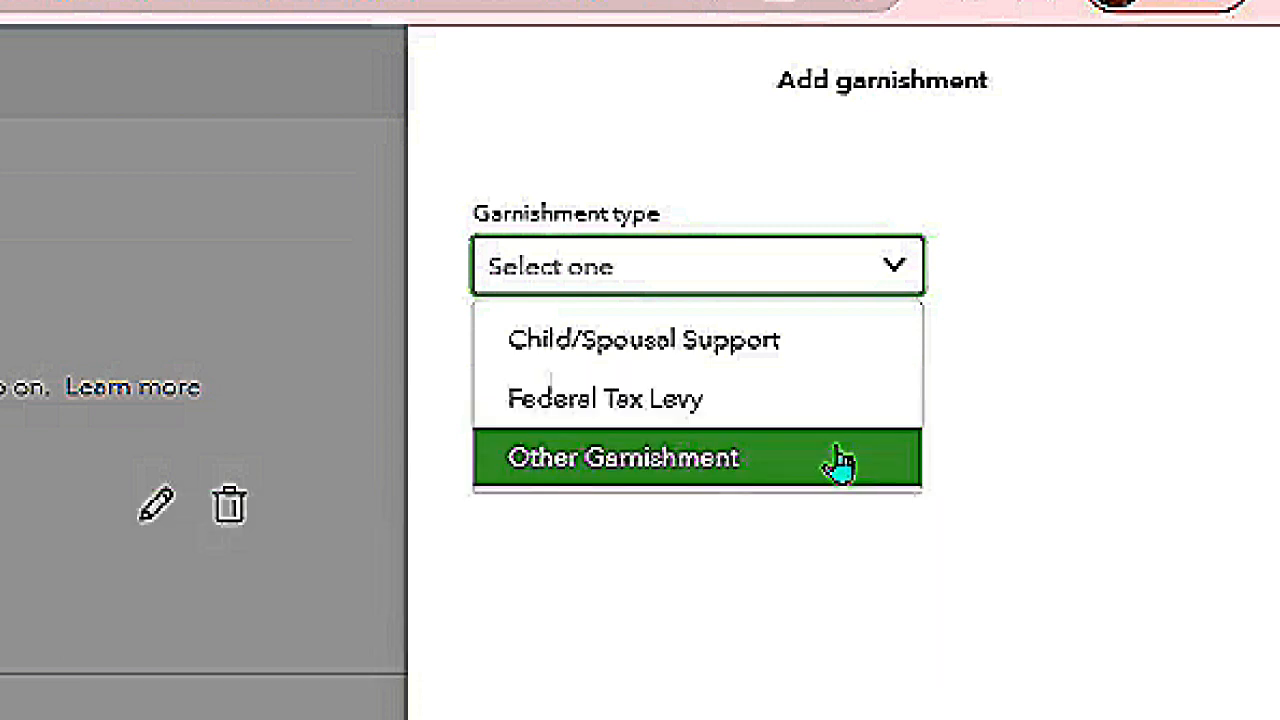
left_click(770, 342)
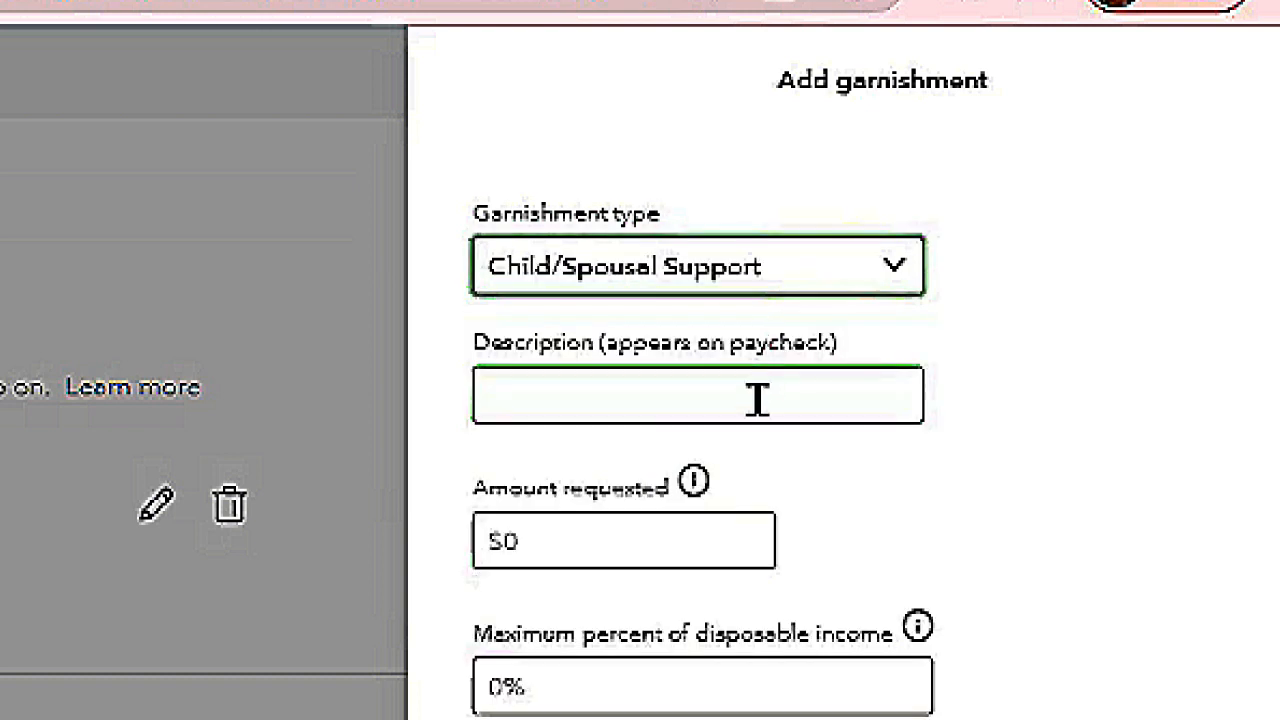
type("Child Support")
key("Tab")
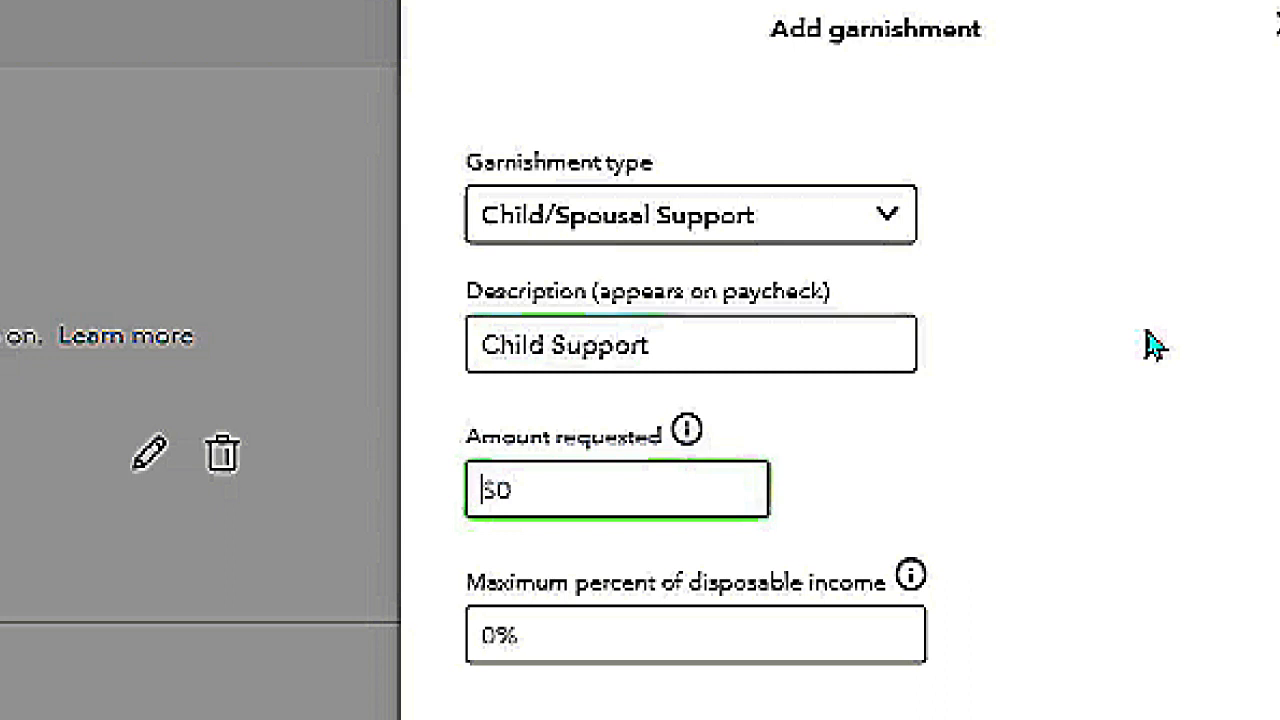
type("100")
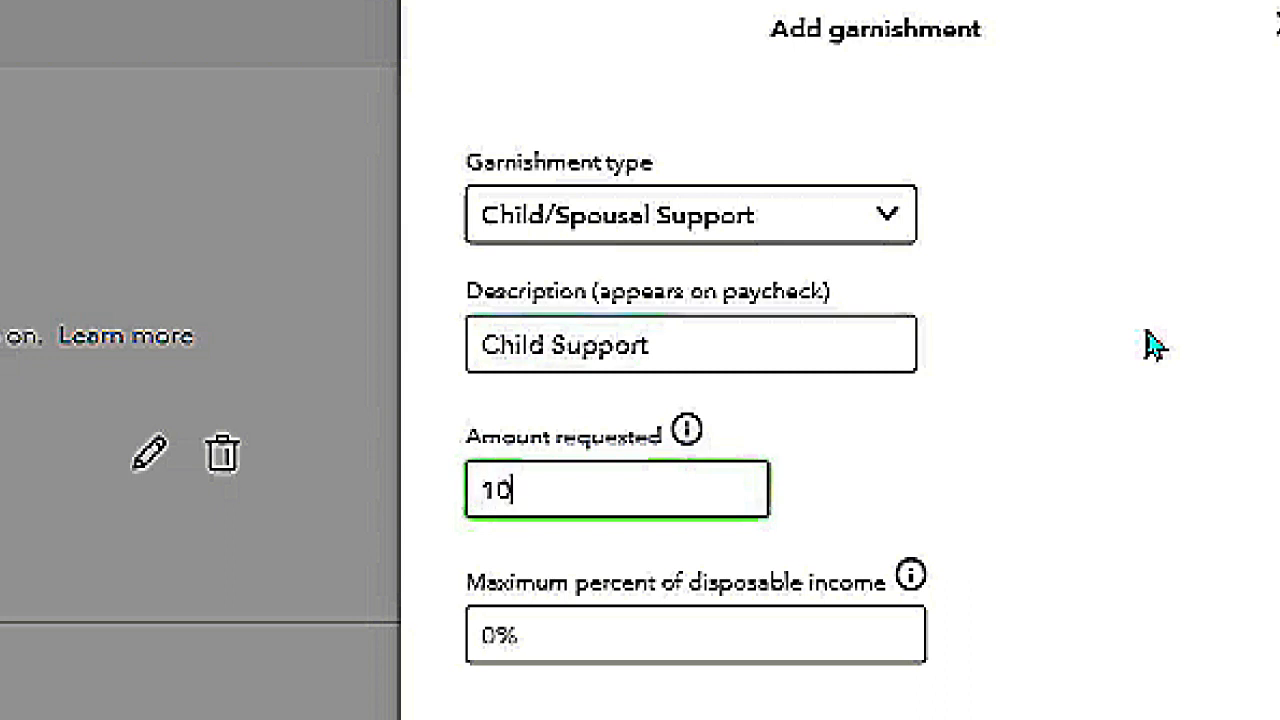
left_click(557, 625)
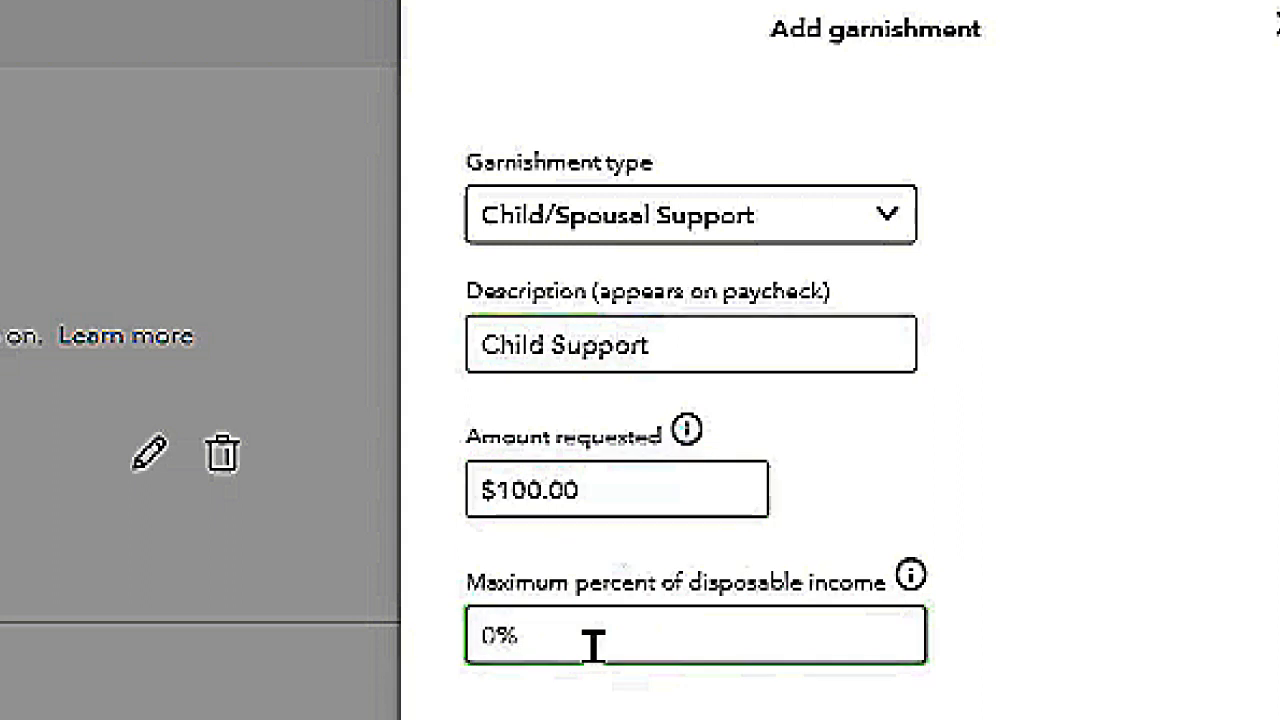
type("25%")
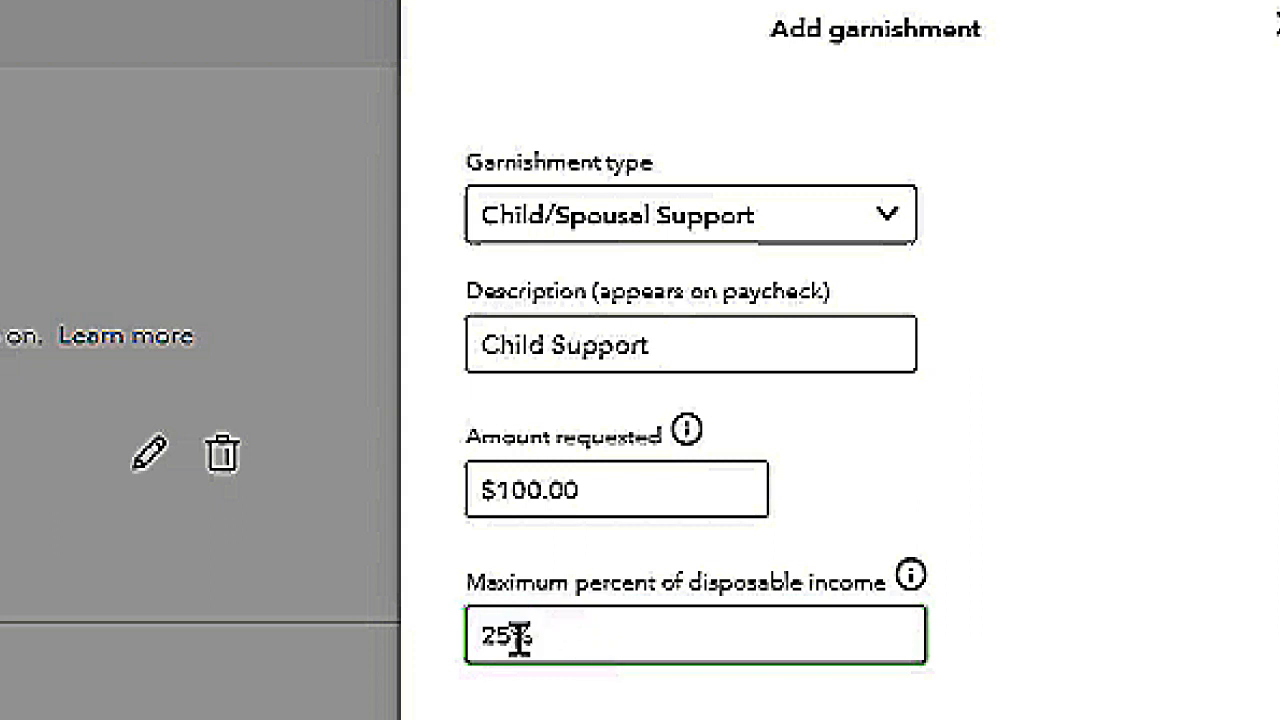
mouse_move(914, 577)
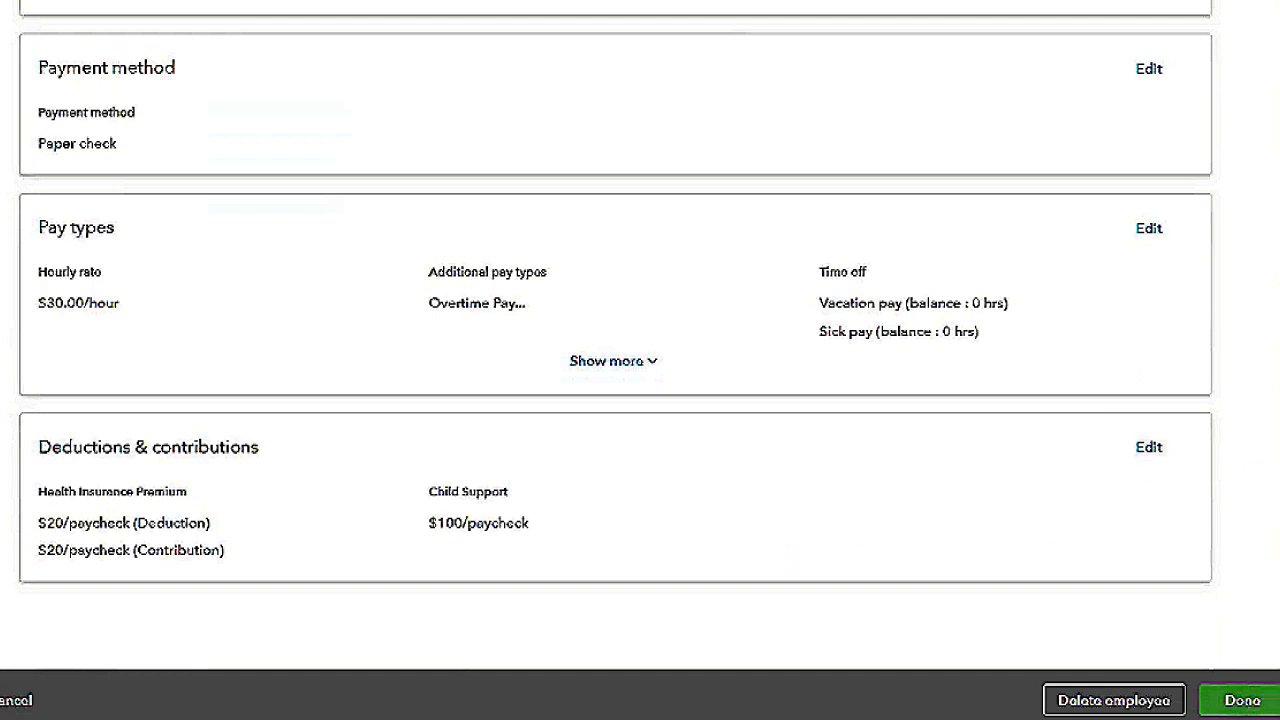
Step: Review the employee's profile from personal info to deductions and finish the employee setup
scroll(640, 360, "up", 8)
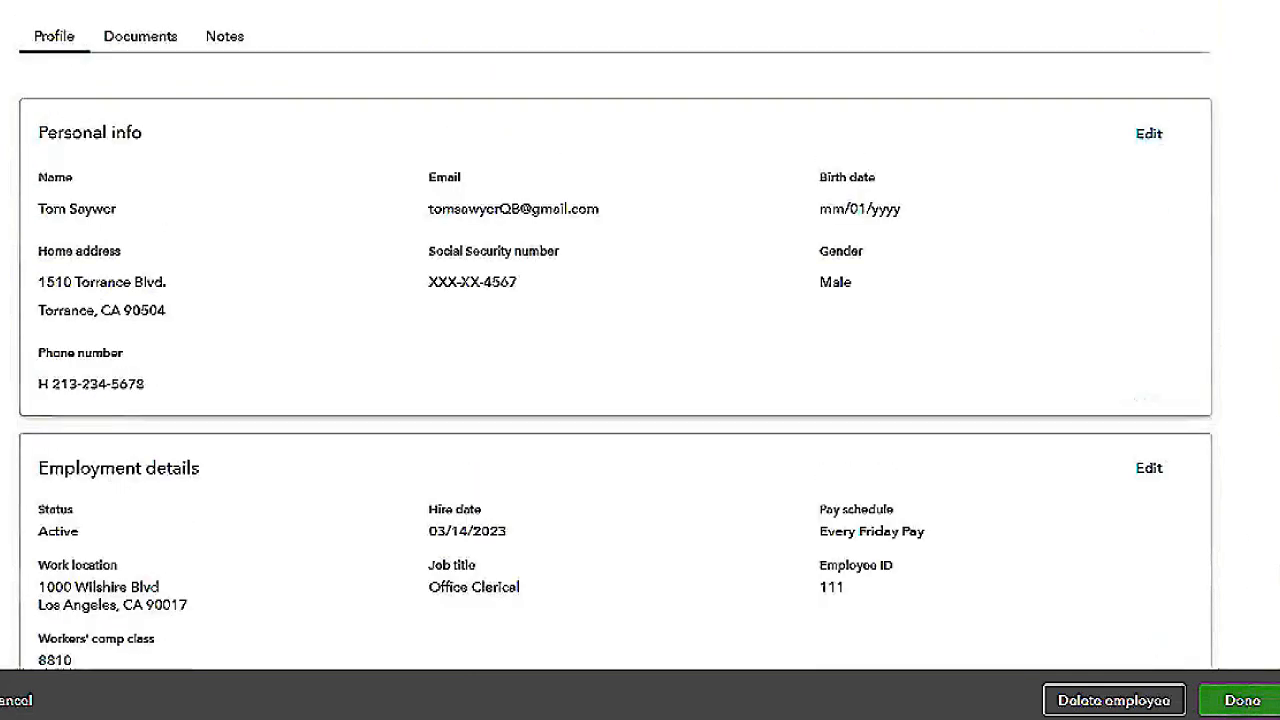
scroll(640, 360, "down", 8)
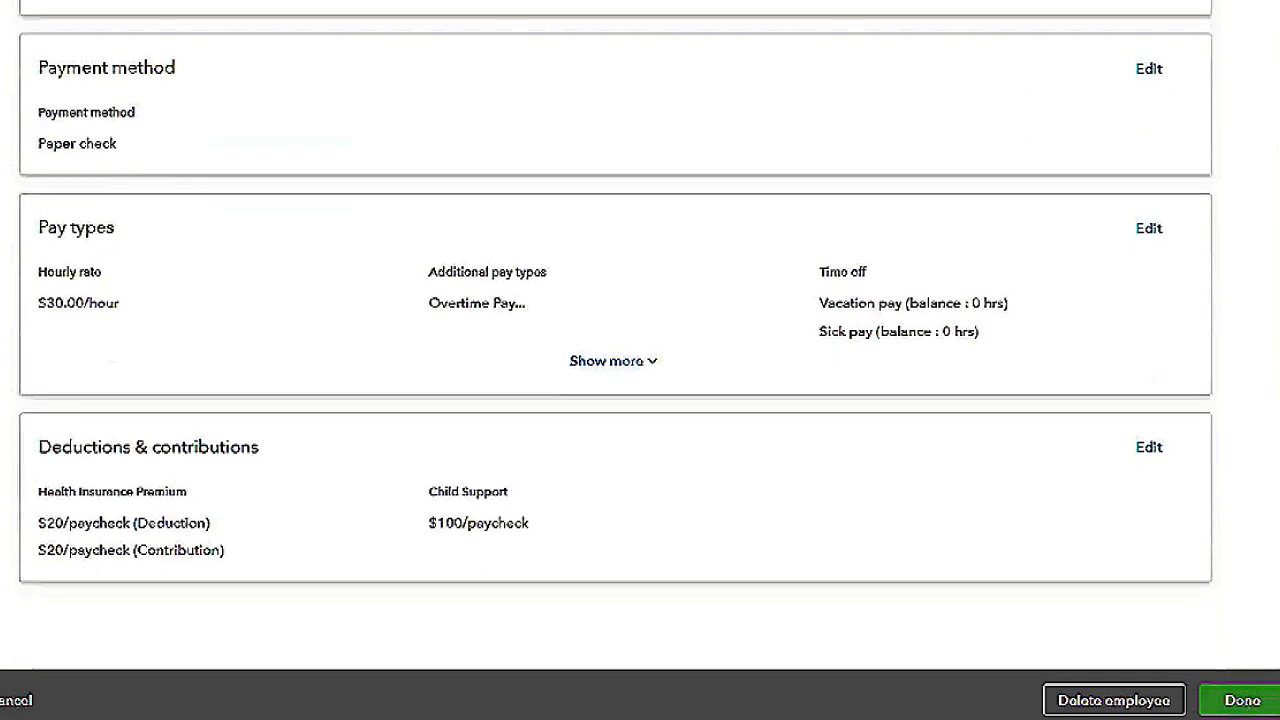
left_click(1242, 700)
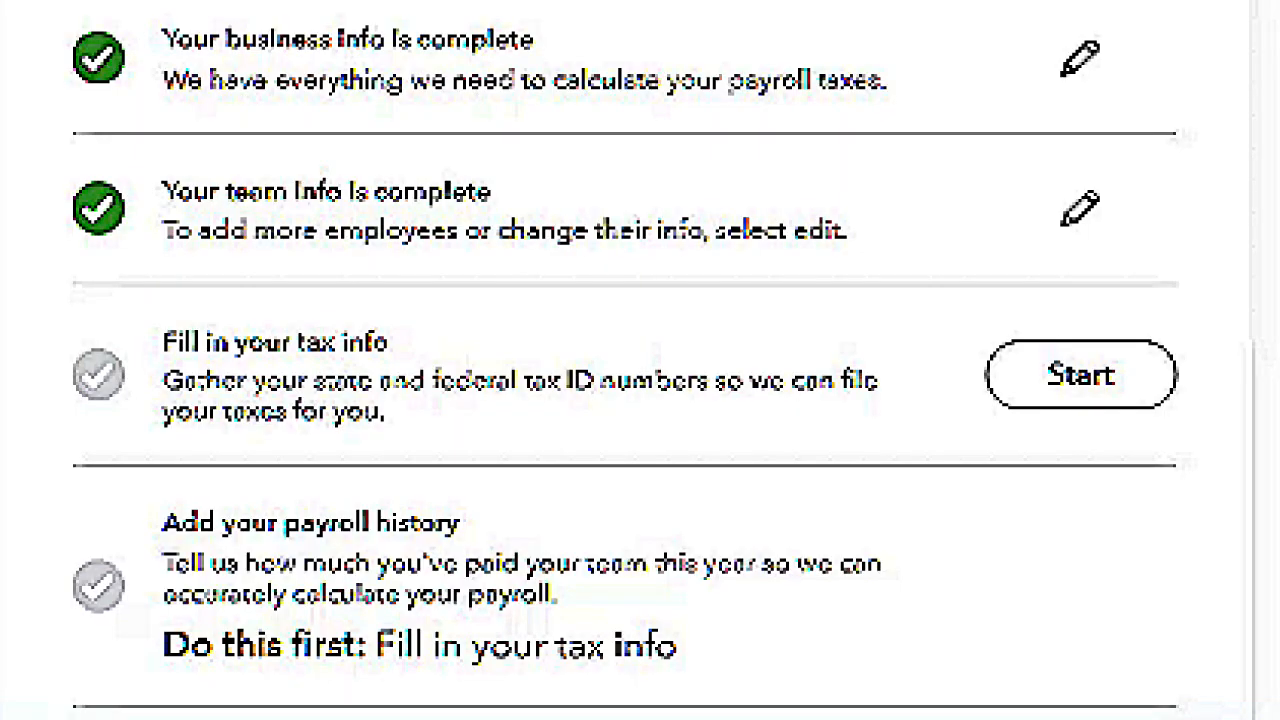
Step: Start filling in the payroll tax info and set the company type to Sole Proprietor in the general business info
left_click(1128, 378)
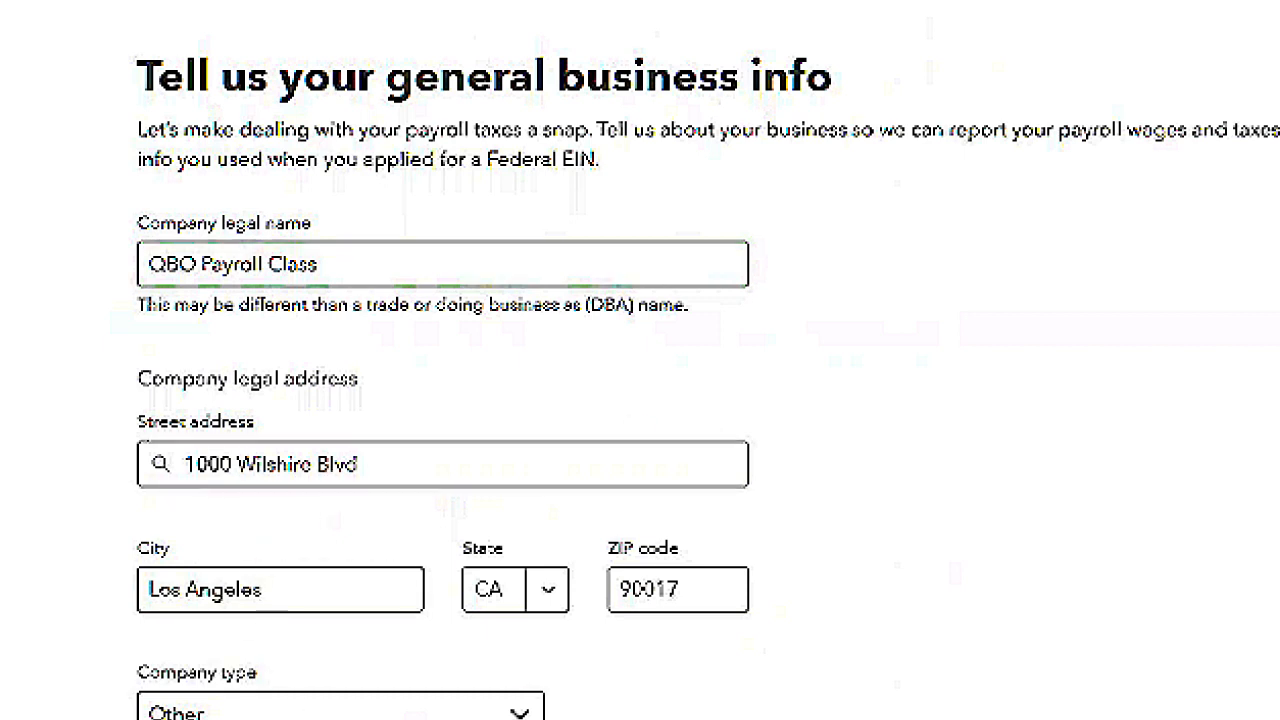
left_click(519, 712)
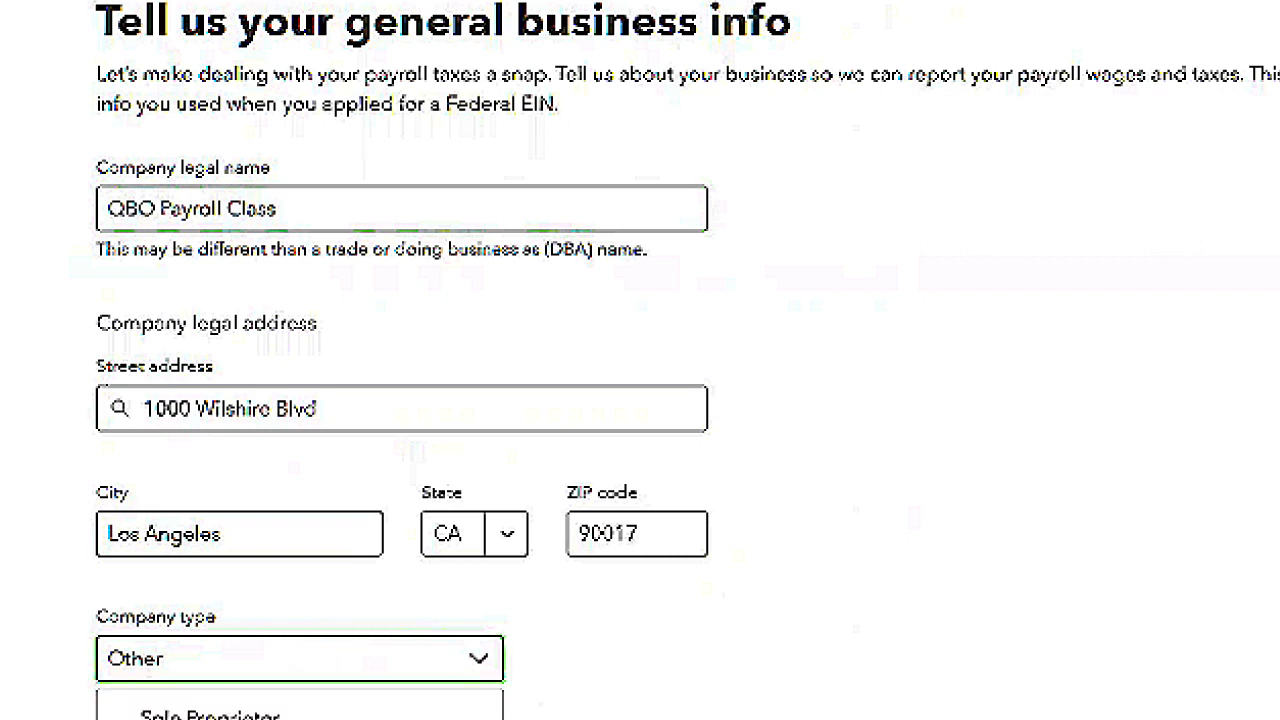
left_click(300, 718)
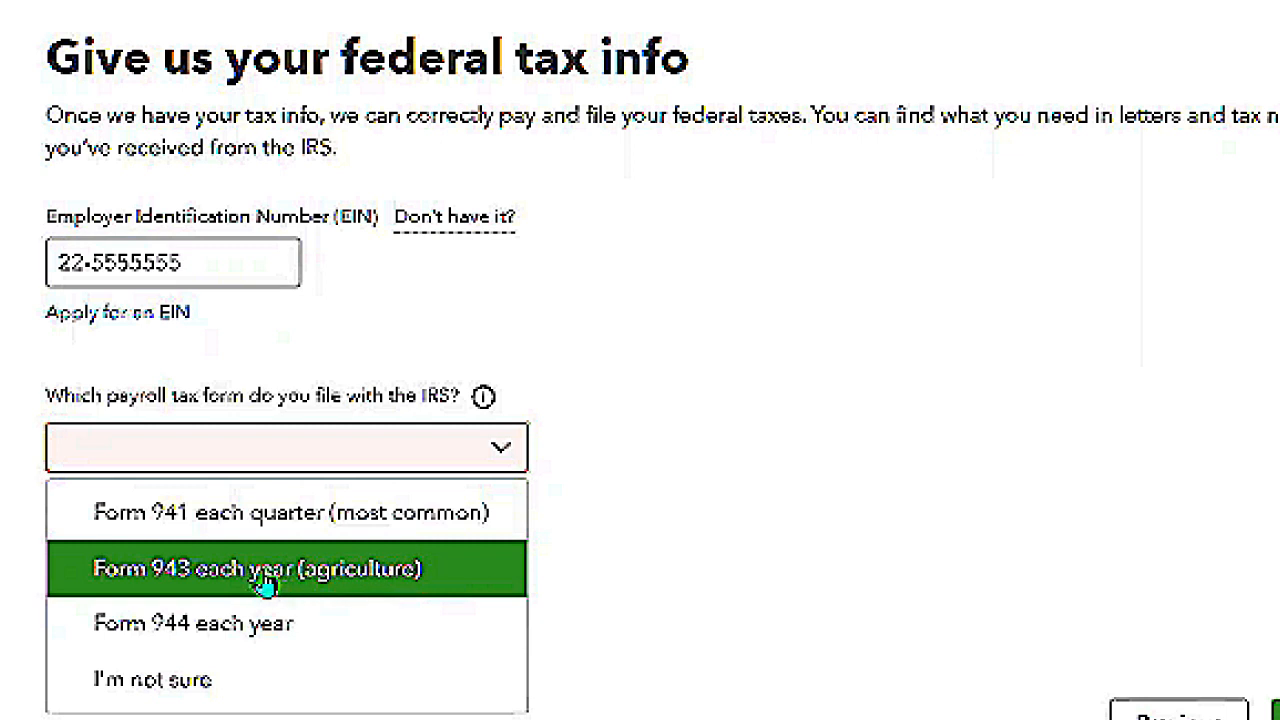
Step: Set the federal payroll tax form to Form 941 each quarter and the tax payment frequency to Quarterly
left_click(452, 520)
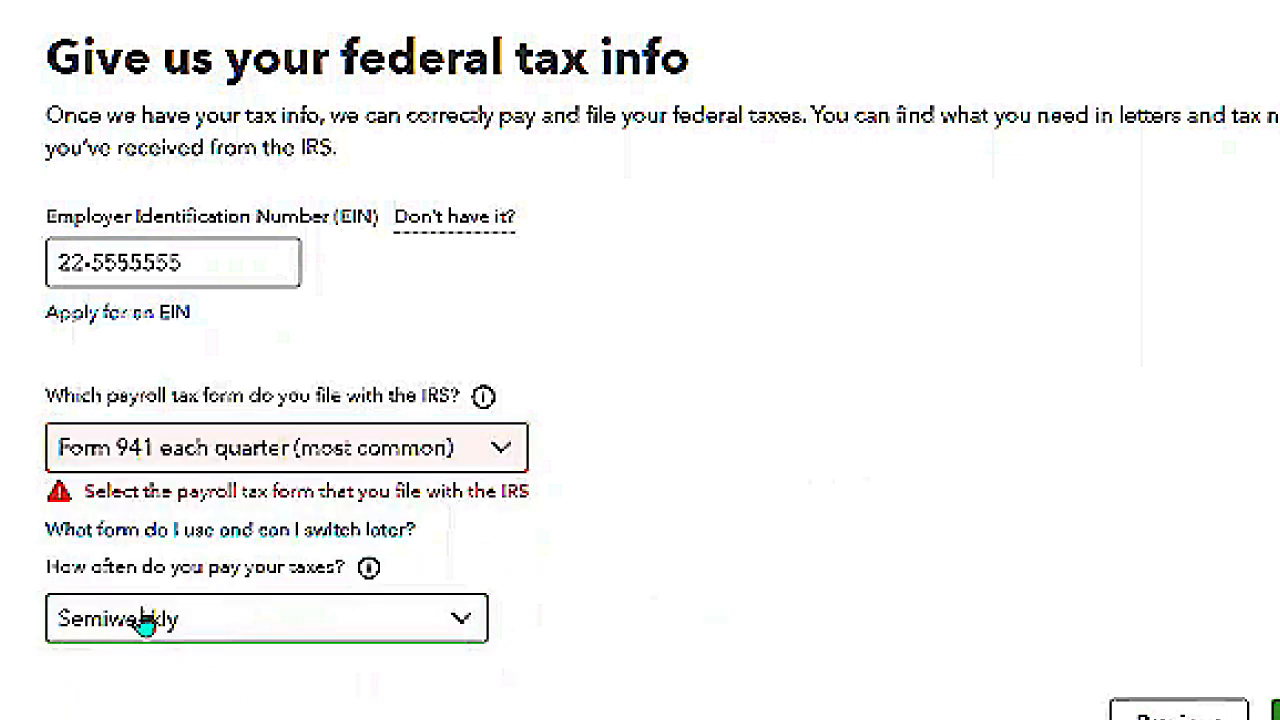
mouse_move(372, 572)
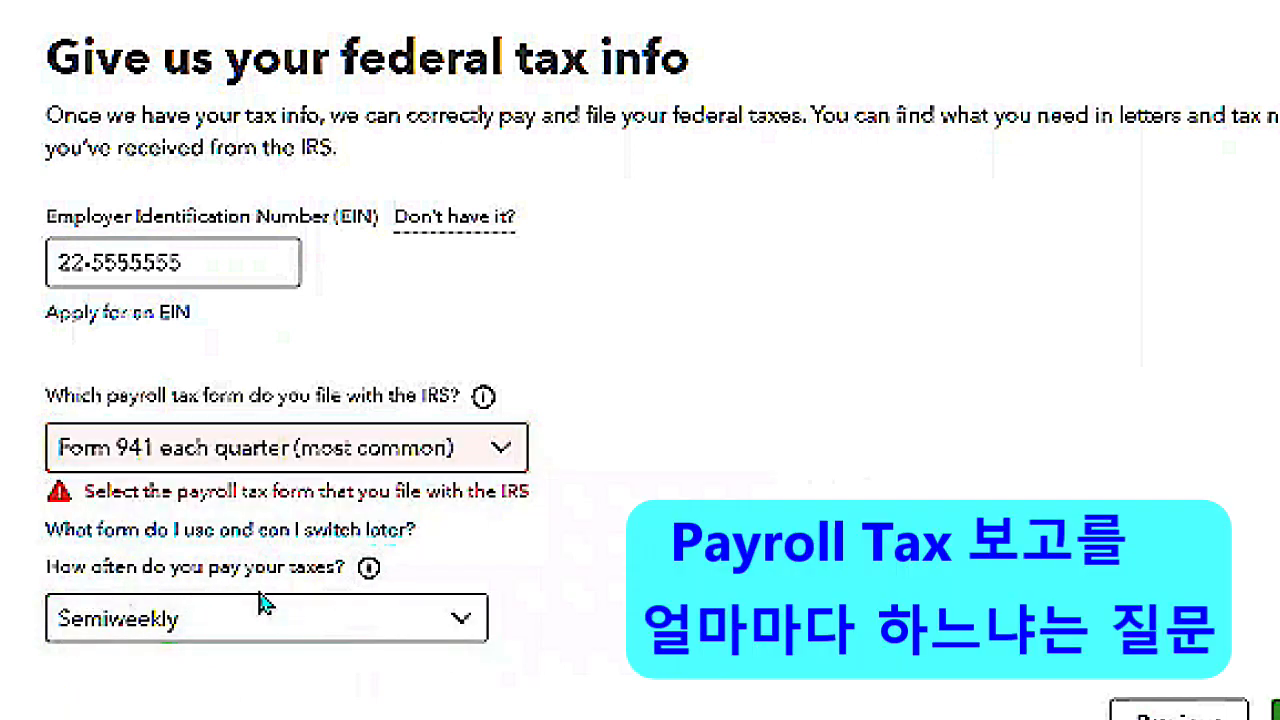
left_click(478, 636)
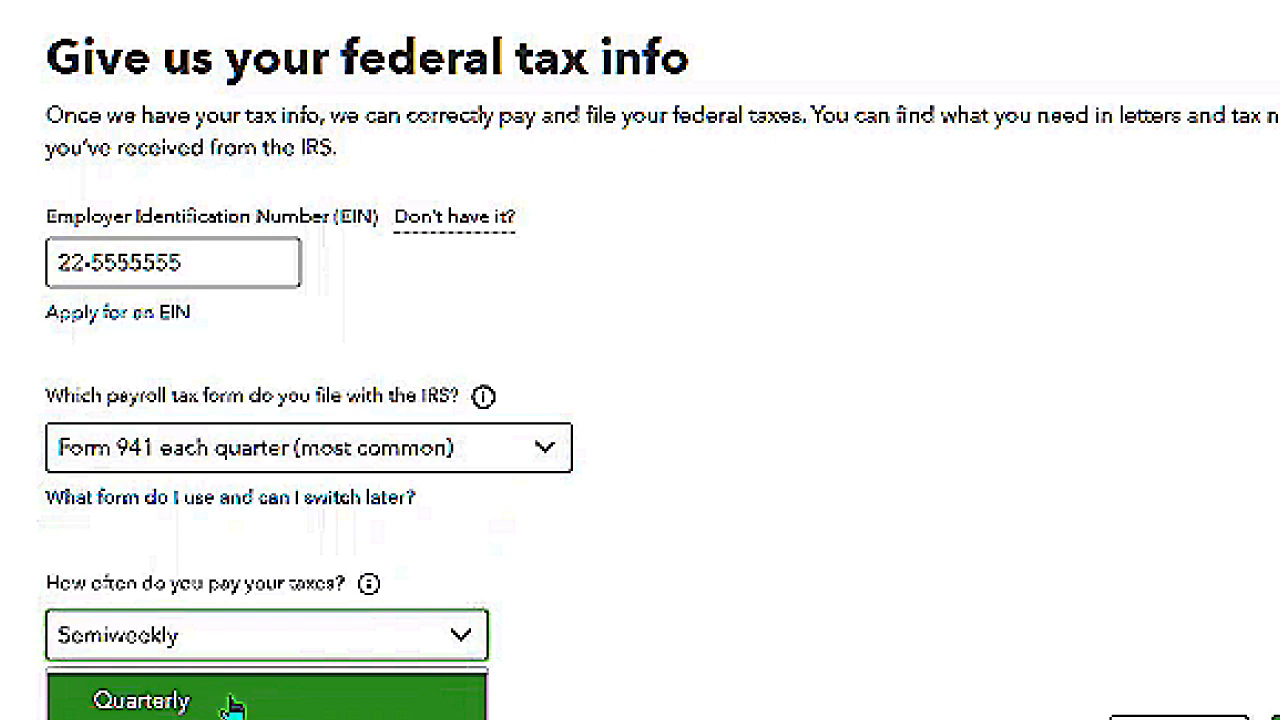
left_click(158, 703)
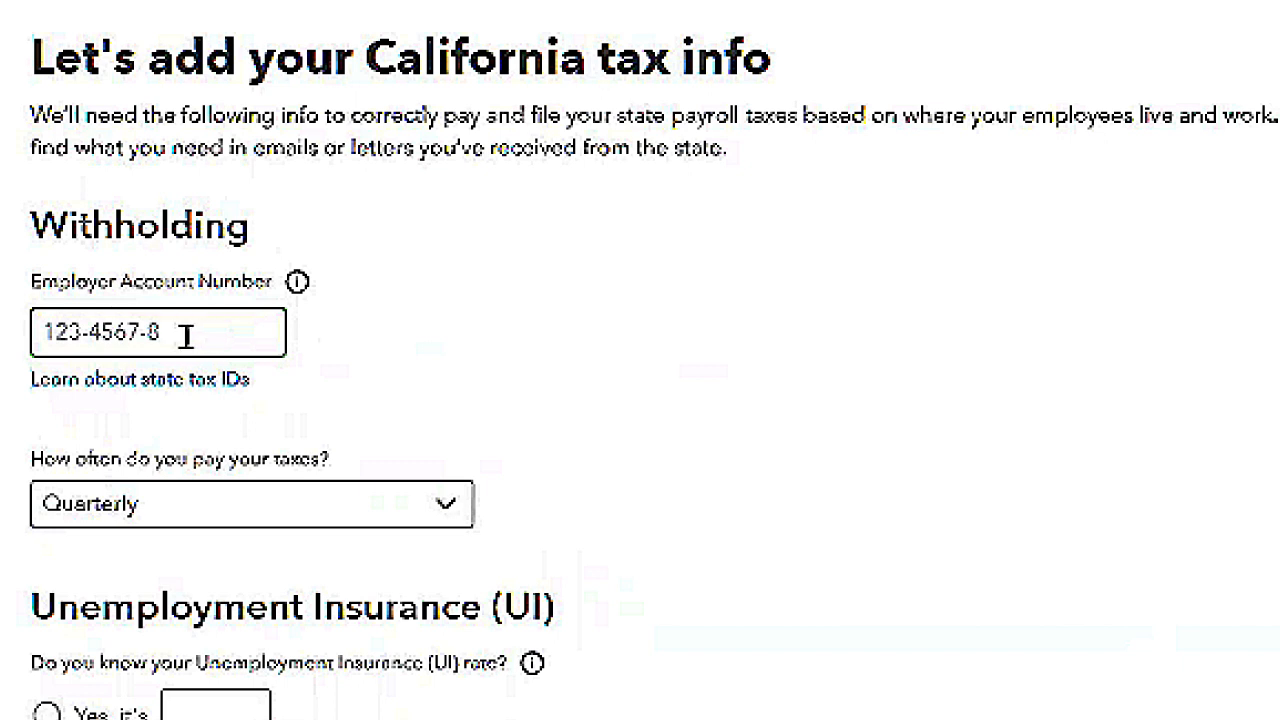
Step: Set the California Employment Training Tax rate to 0% and save the state tax info
scroll(186, 336, "down", 4)
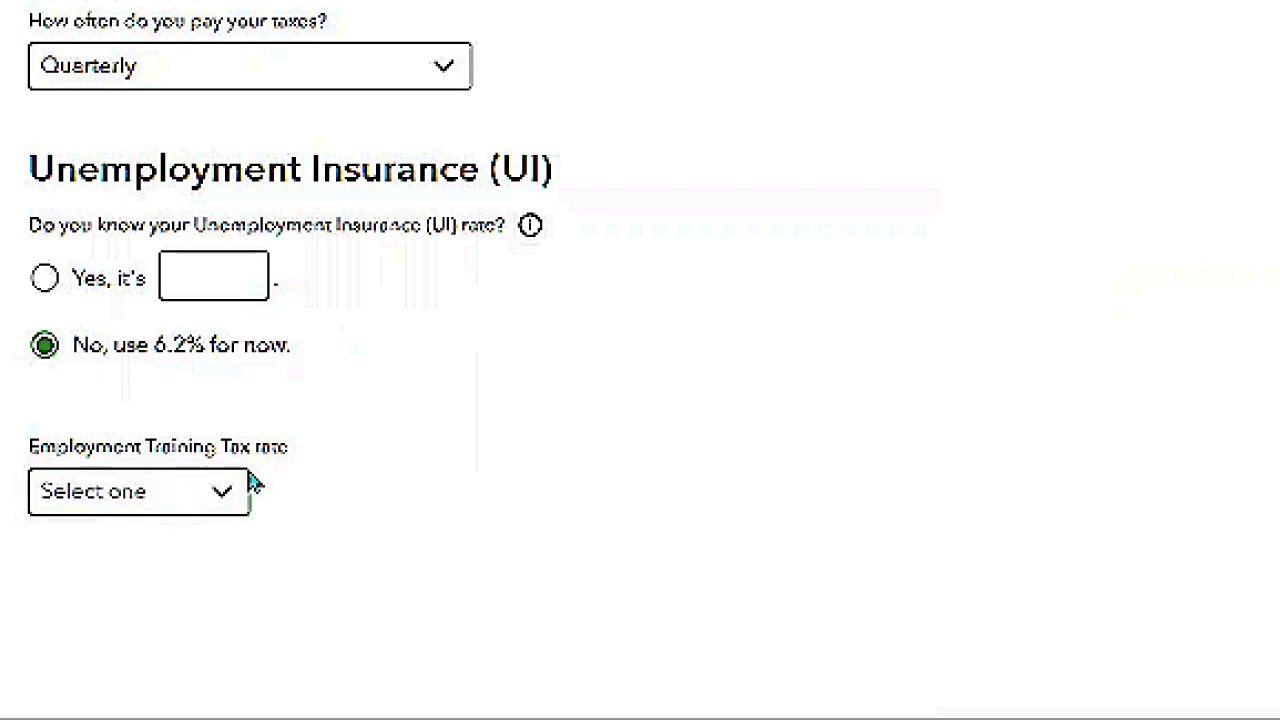
left_click(236, 504)
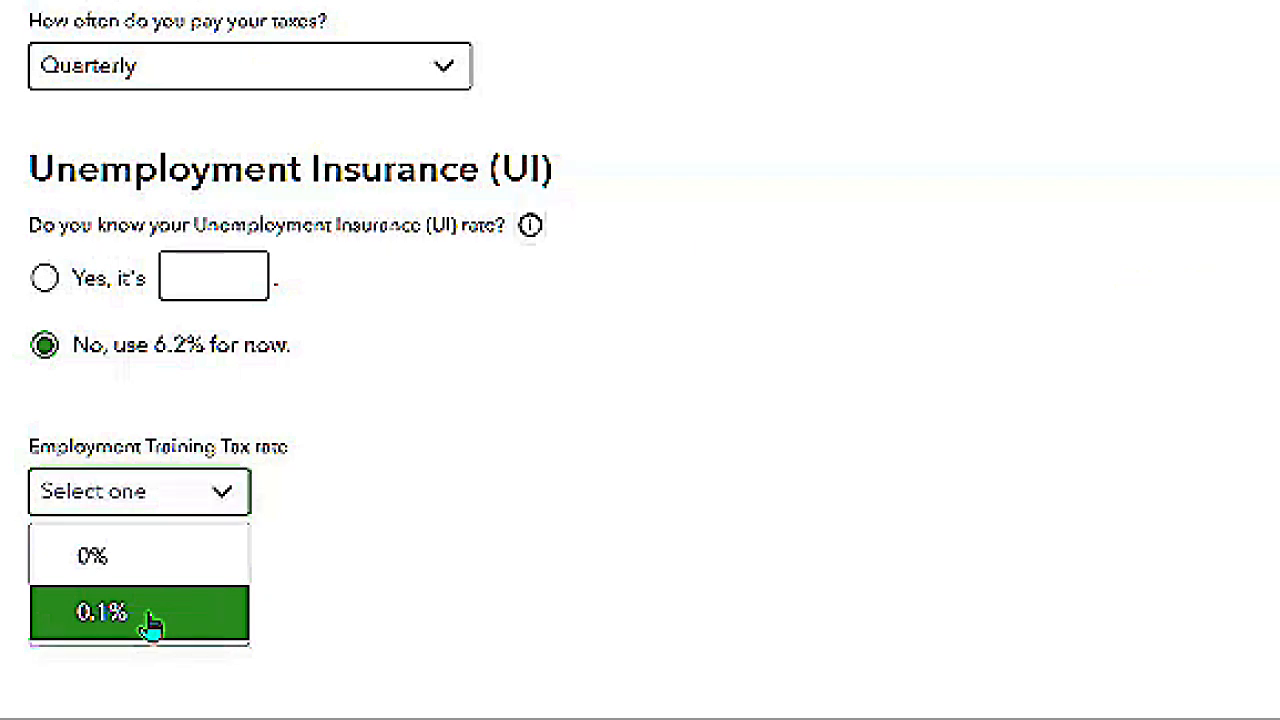
left_click(158, 569)
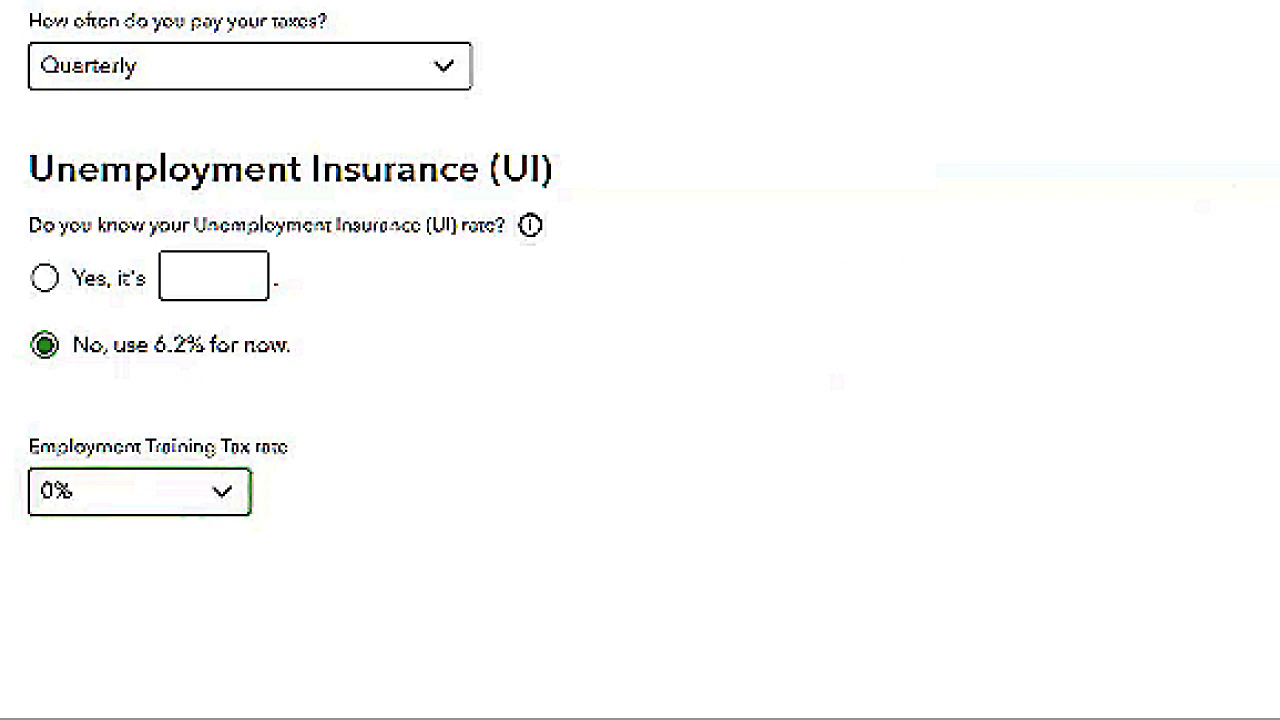
scroll(640, 360, "down", 1)
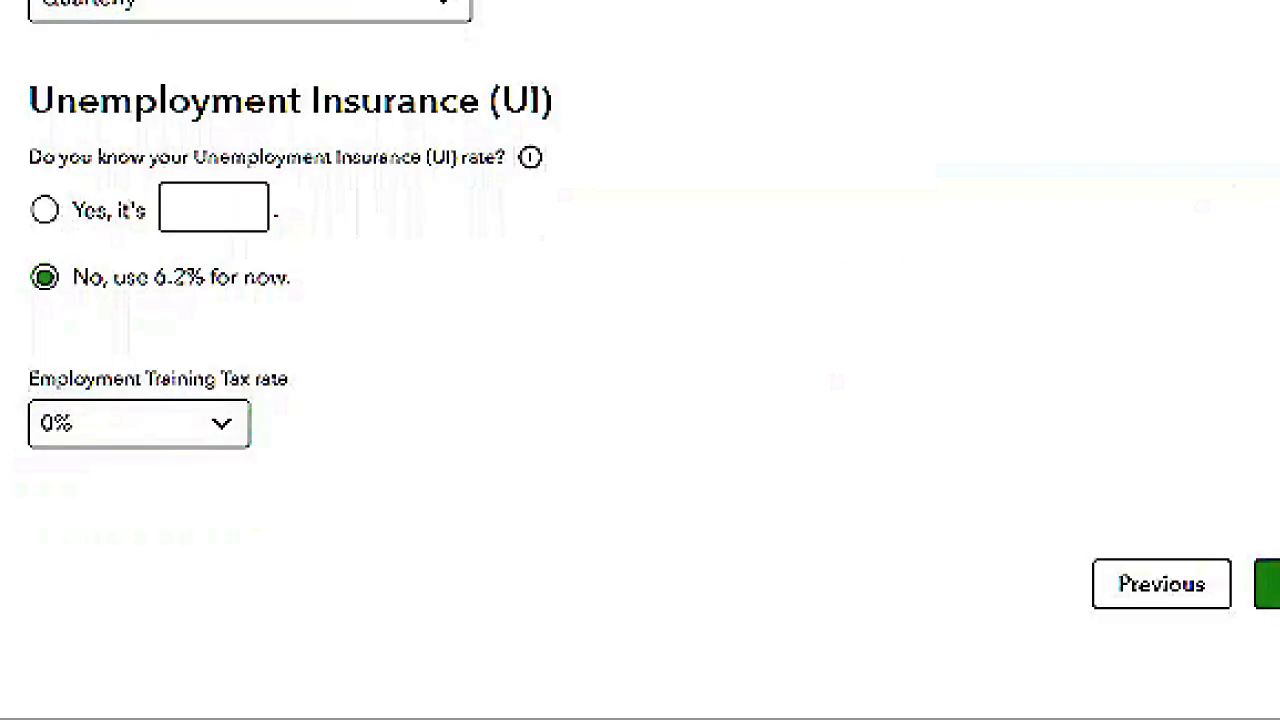
left_click(1267, 584)
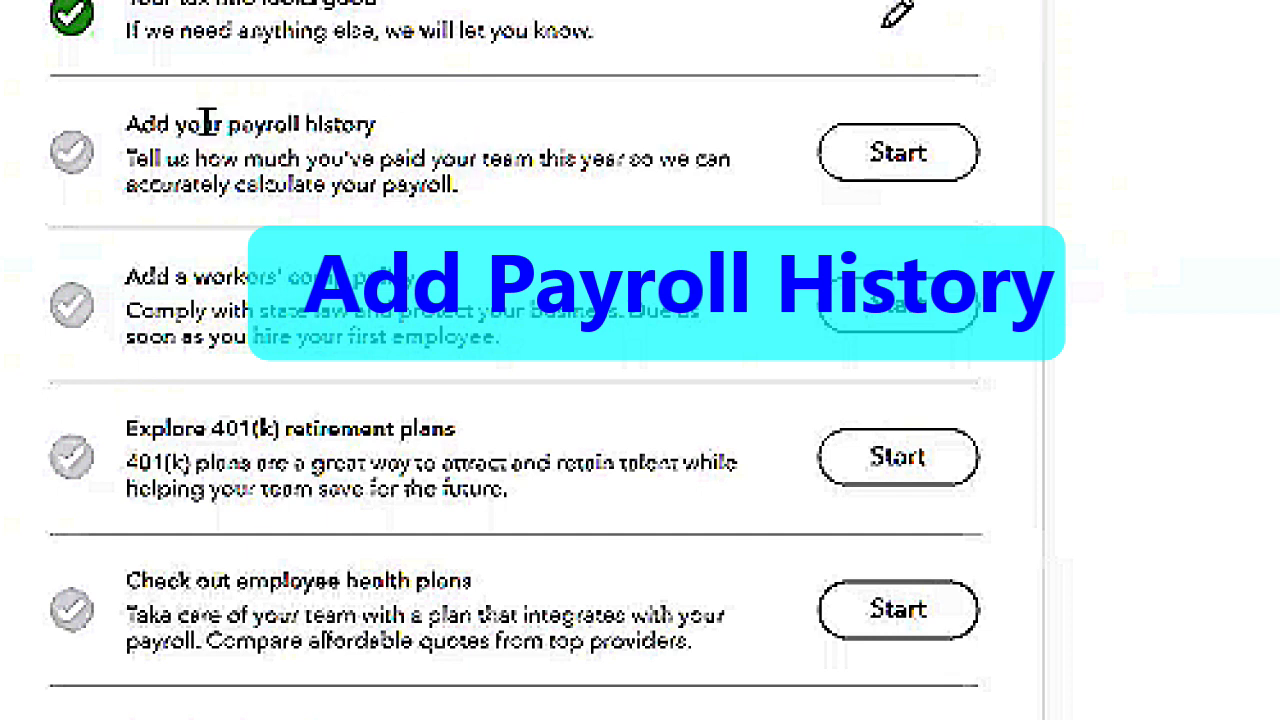
Step: Start adding payroll history and review the year-to-date pay, deduction and tax fields for the first listed employee
left_click(938, 158)
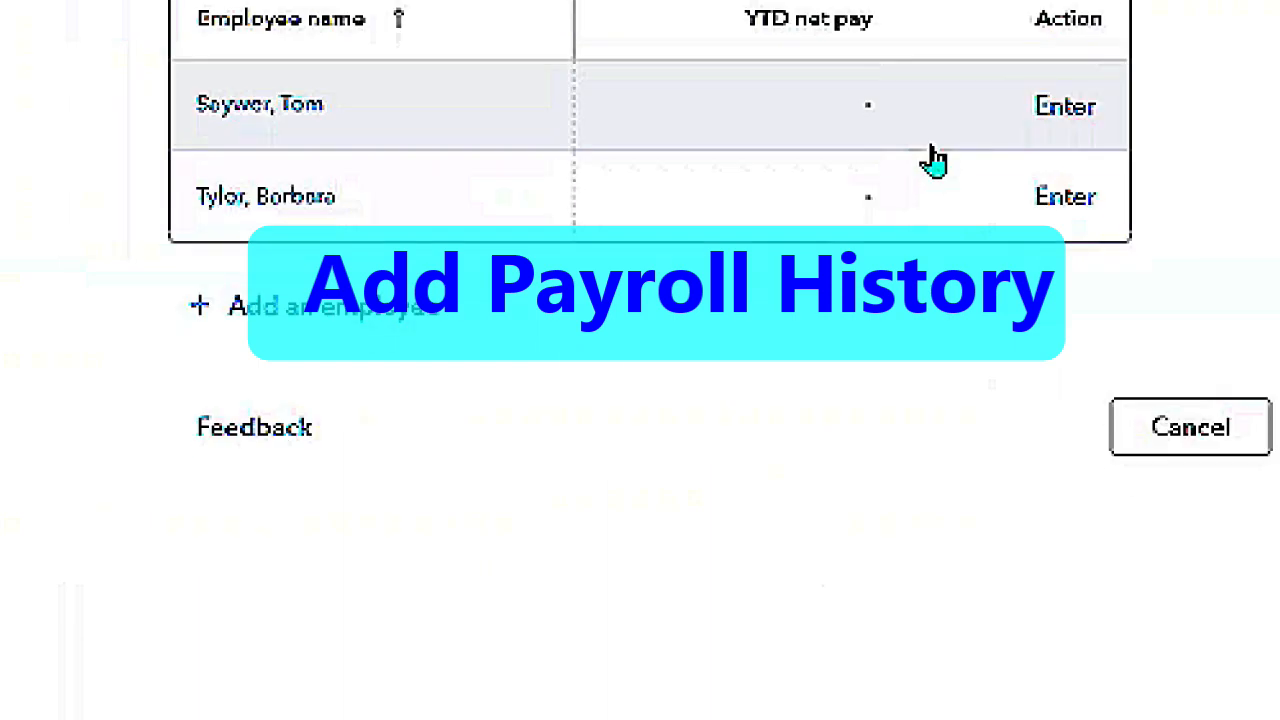
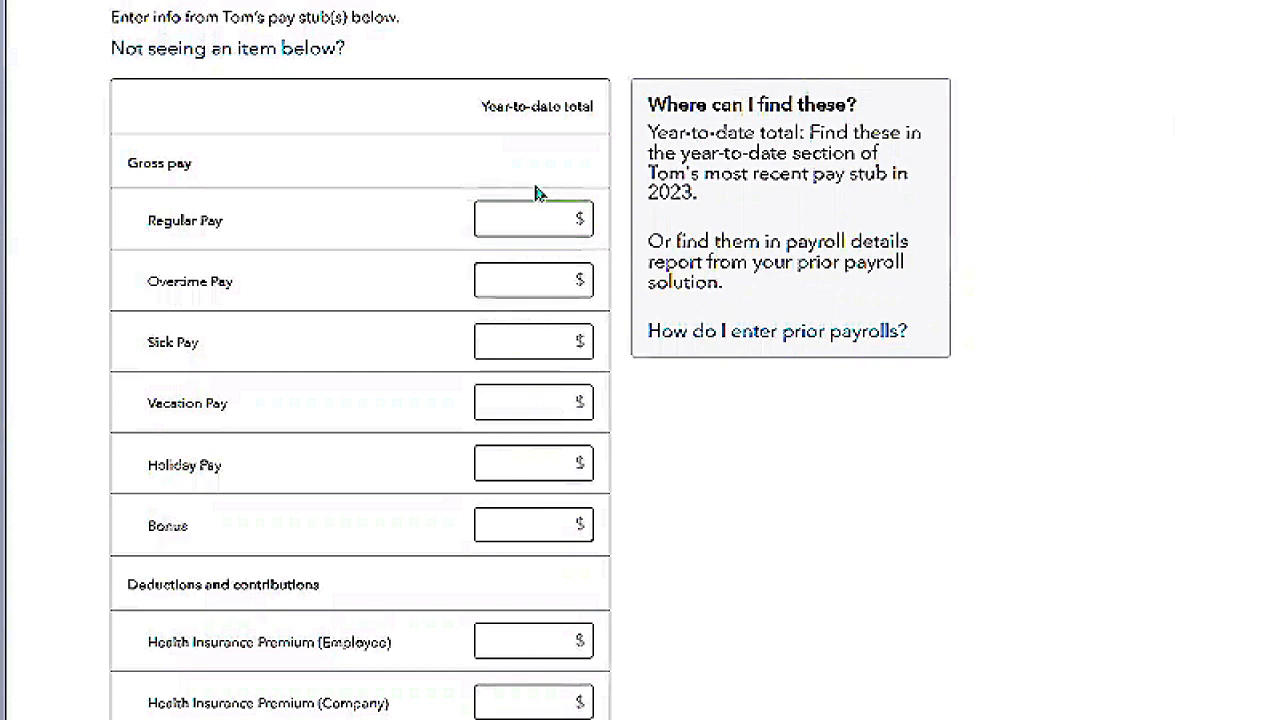
left_click(505, 210)
scroll(360, 360, "down", 5)
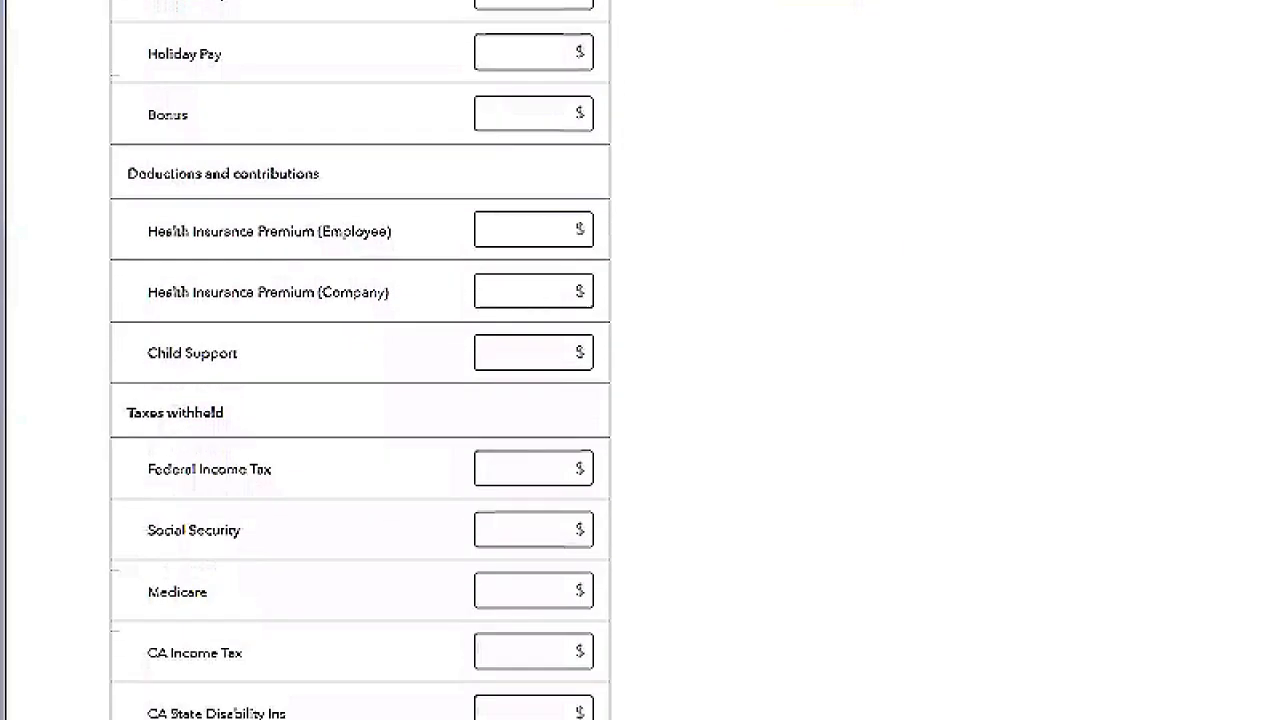
scroll(360, 360, "up", 4)
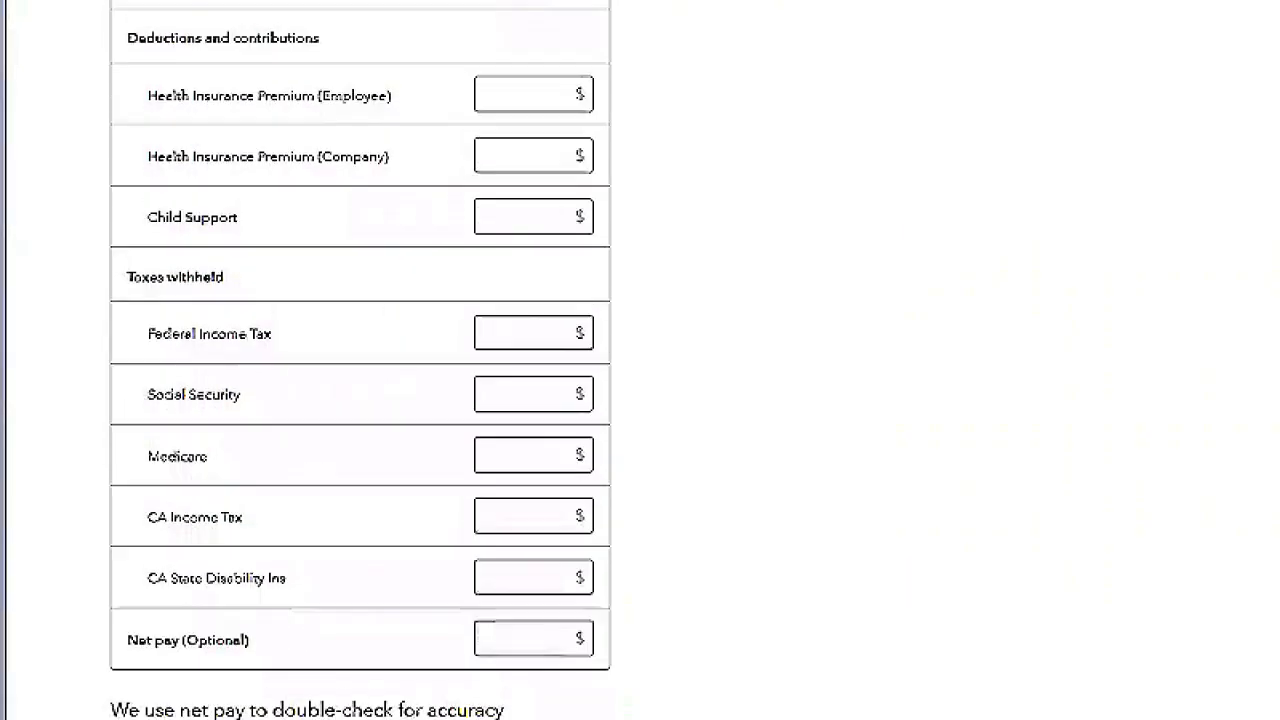
scroll(360, 360, "up", 2)
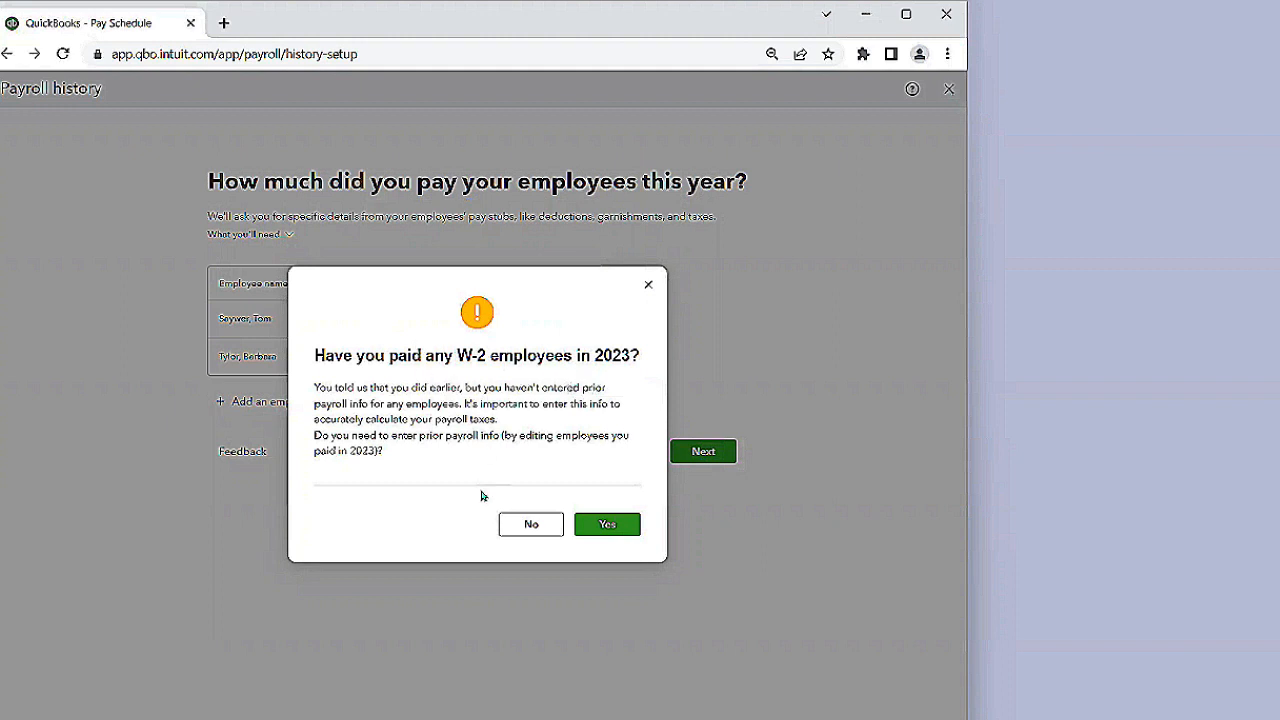
Step: Answer No to entering prior payroll info for W-2 employees paid in 2023 and continue the payroll setup
left_click(531, 525)
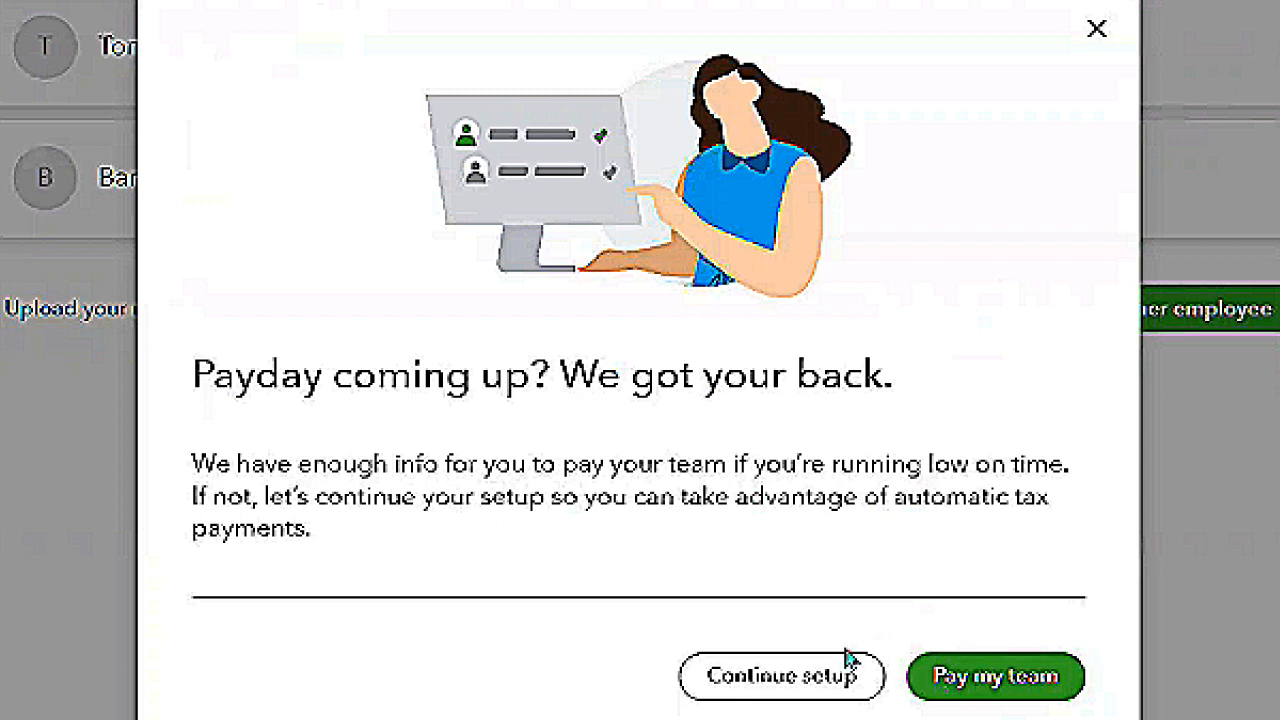
left_click(776, 692)
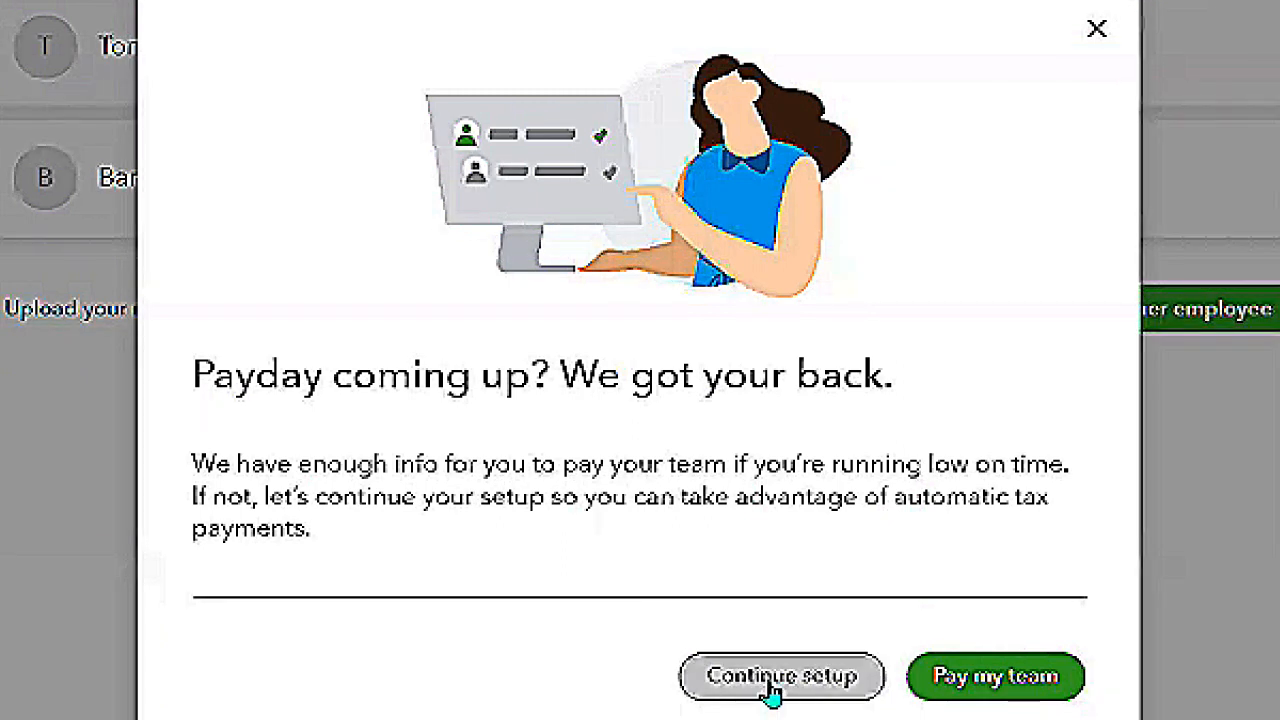
left_click(773, 690)
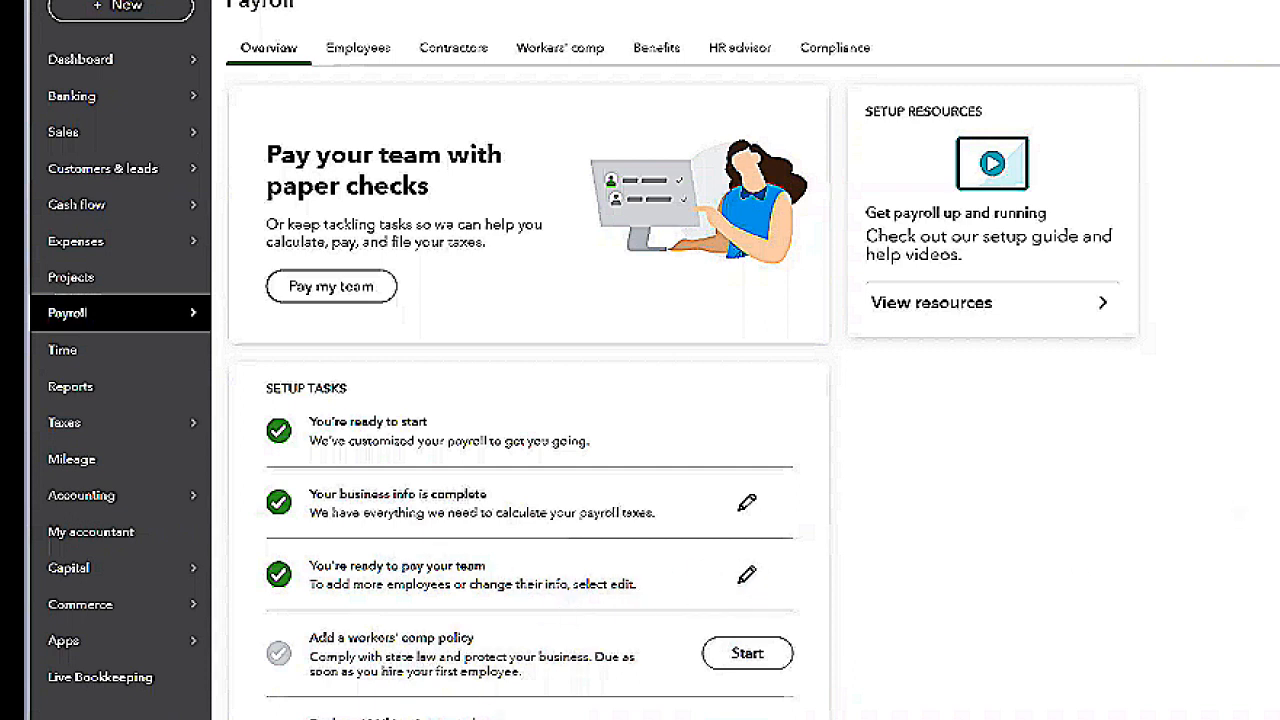
Step: Look into the workers' comp policy setup task and request a 401(k) plan through the retirement plans task
scroll(685, 392, "down", 3)
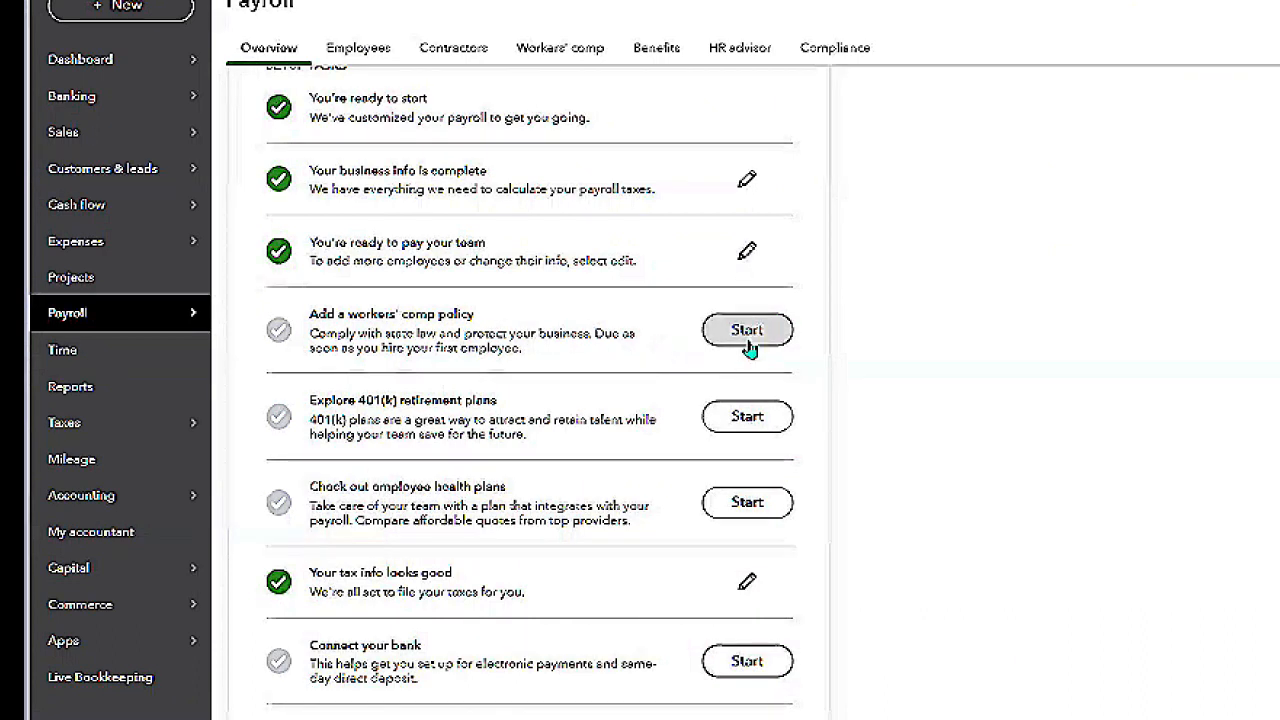
left_click(758, 338)
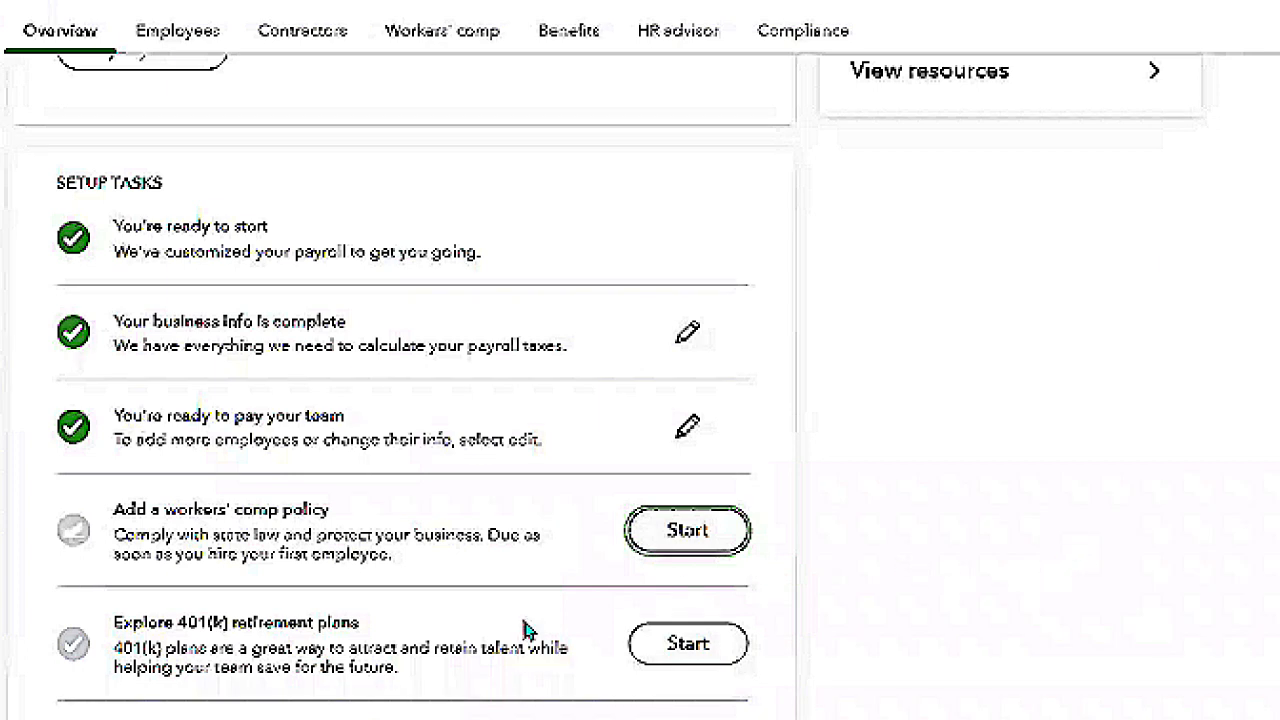
left_click(675, 648)
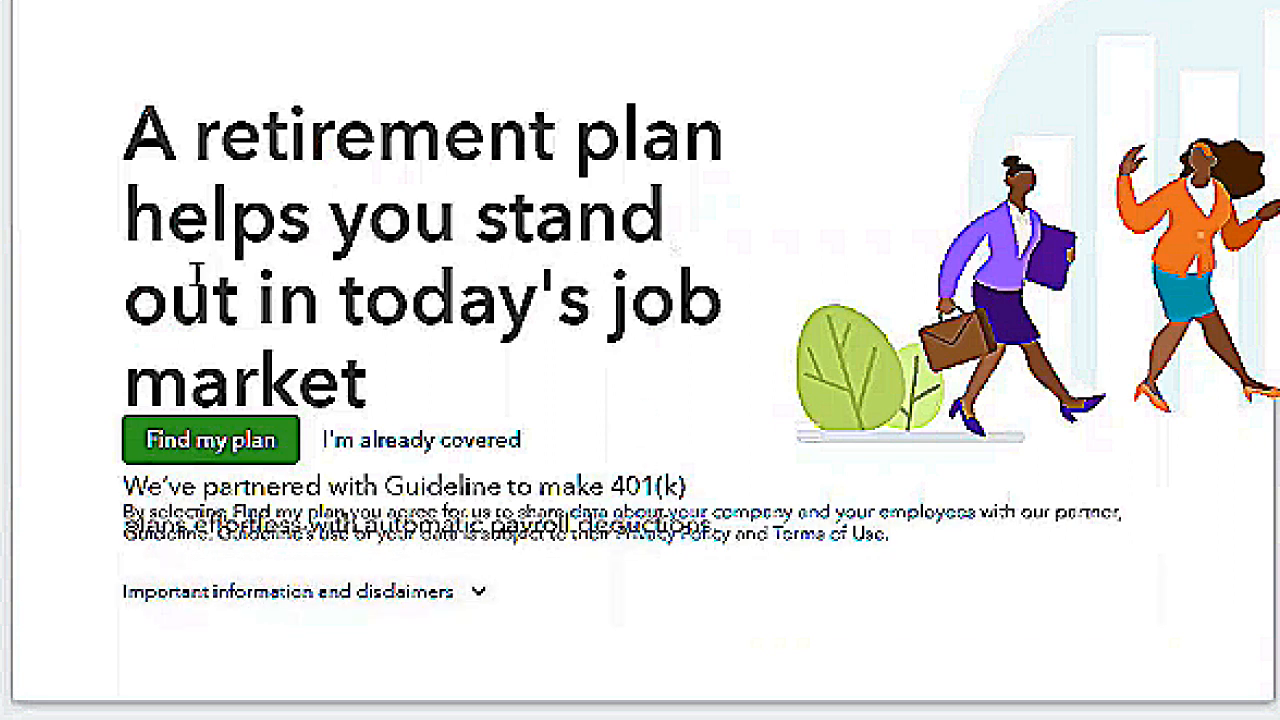
left_click(210, 442)
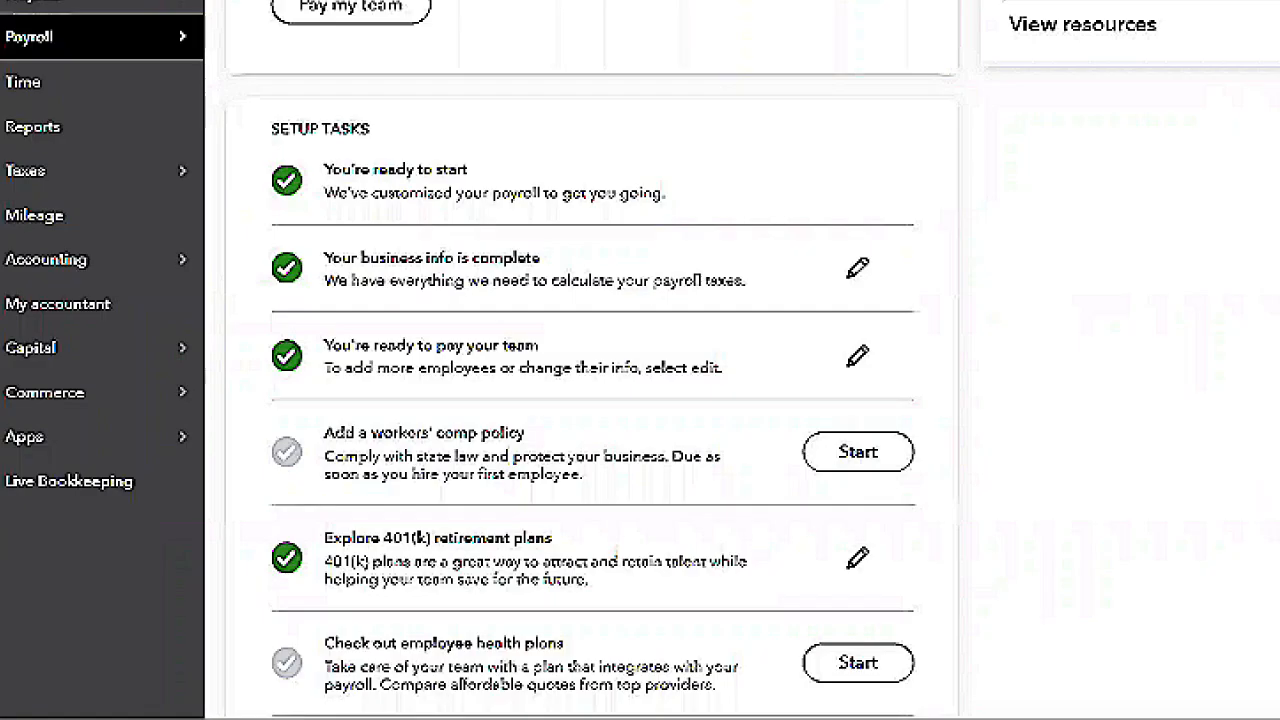
Step: Find employee health plans through SimplyInsured, browse the offered plans and return to the payroll setup tasks
scroll(590, 400, "down", 5)
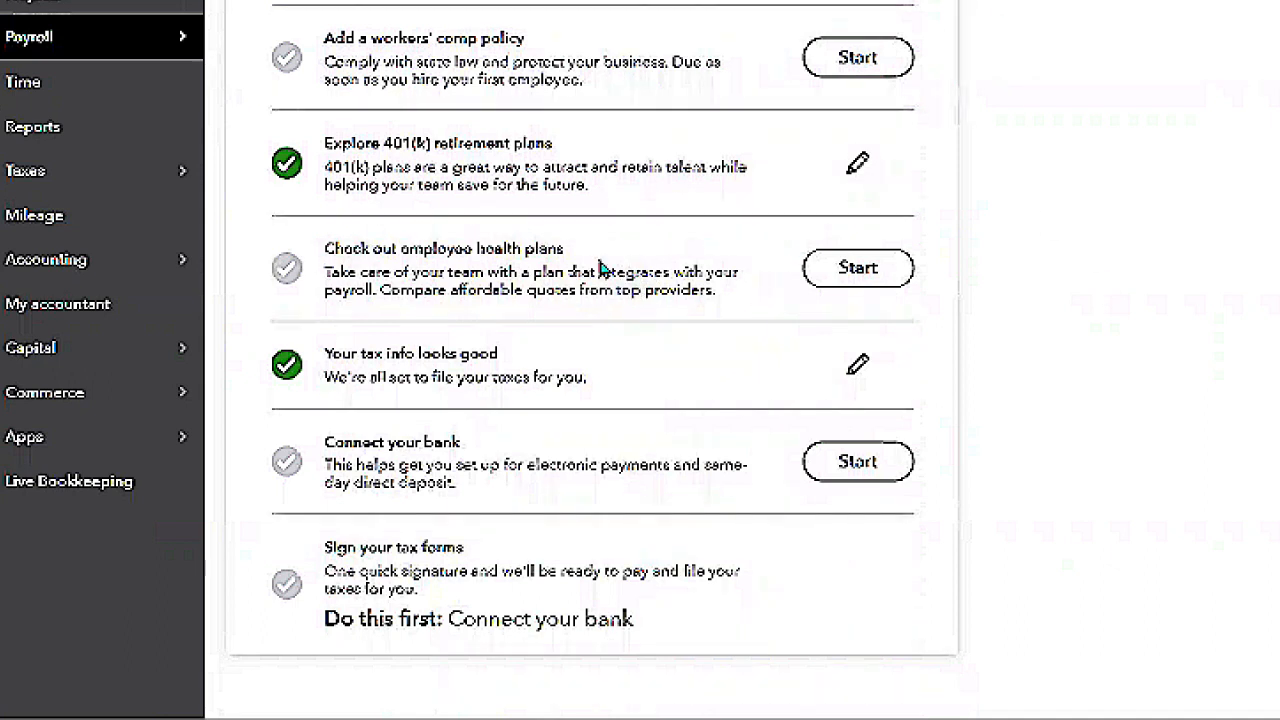
left_click(858, 270)
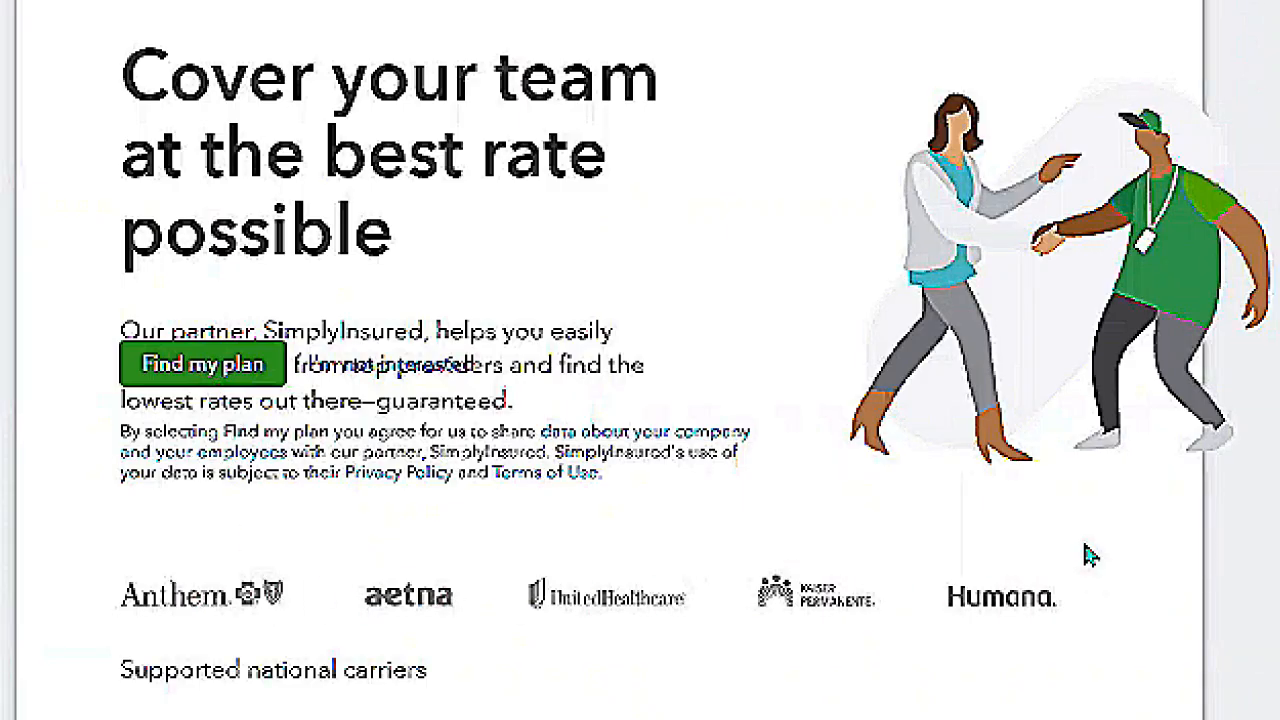
left_click(199, 368)
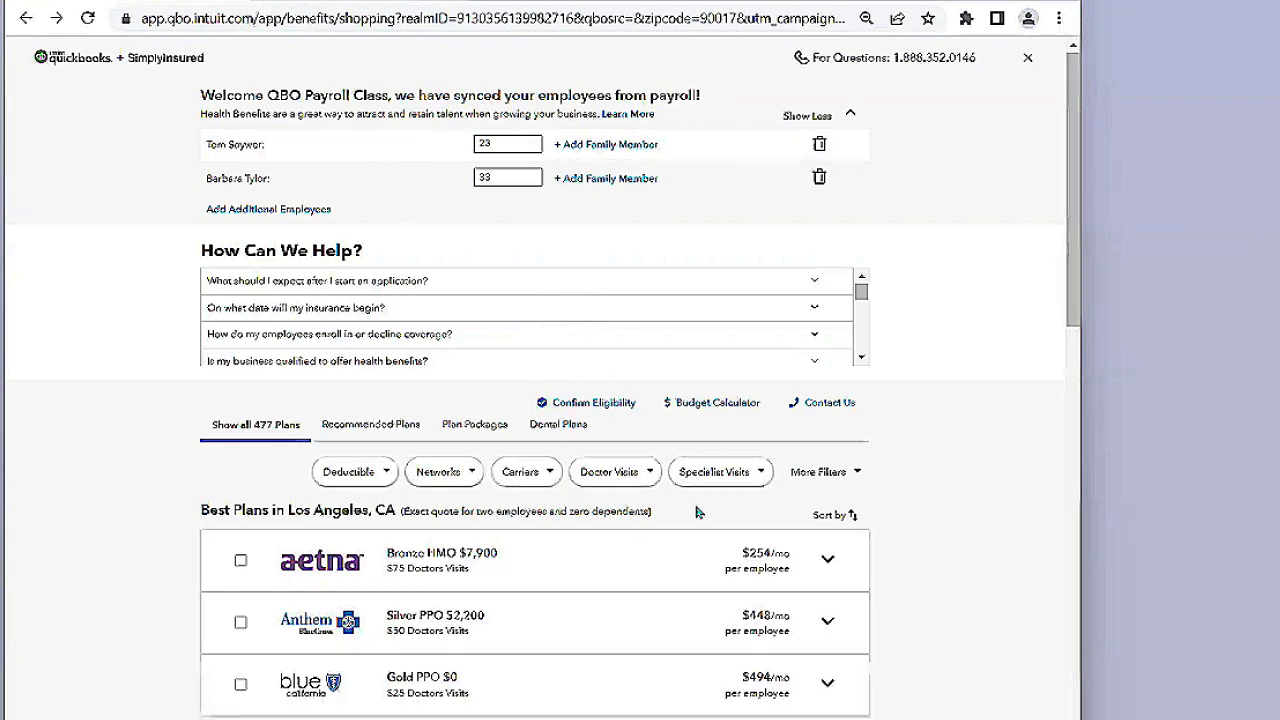
left_click_drag(1070, 286, 1075, 434)
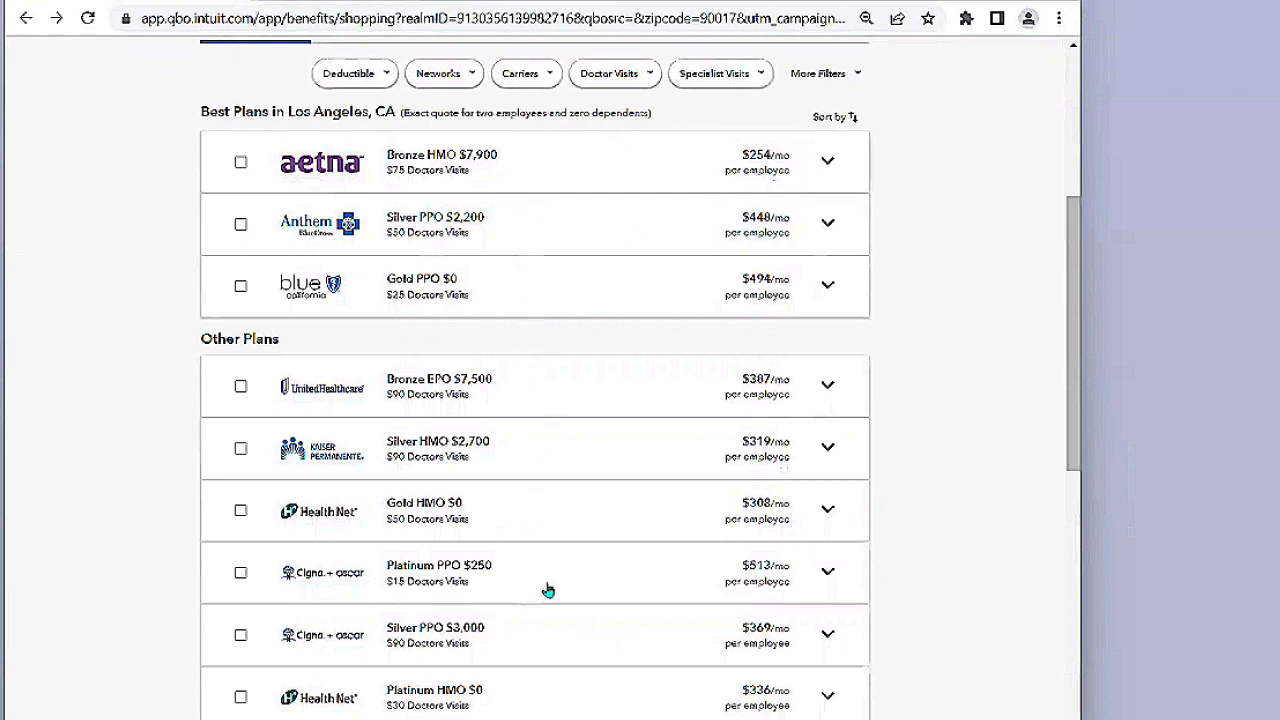
left_click_drag(1076, 356, 1064, 191)
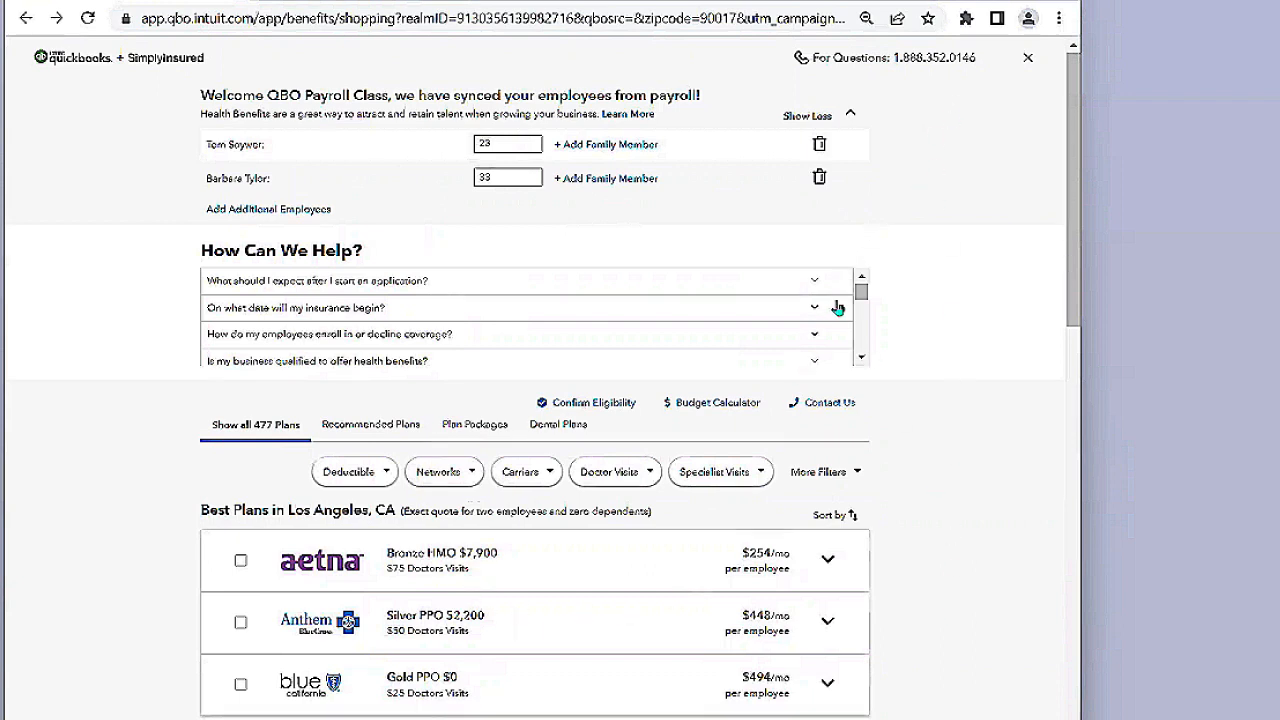
left_click(1028, 62)
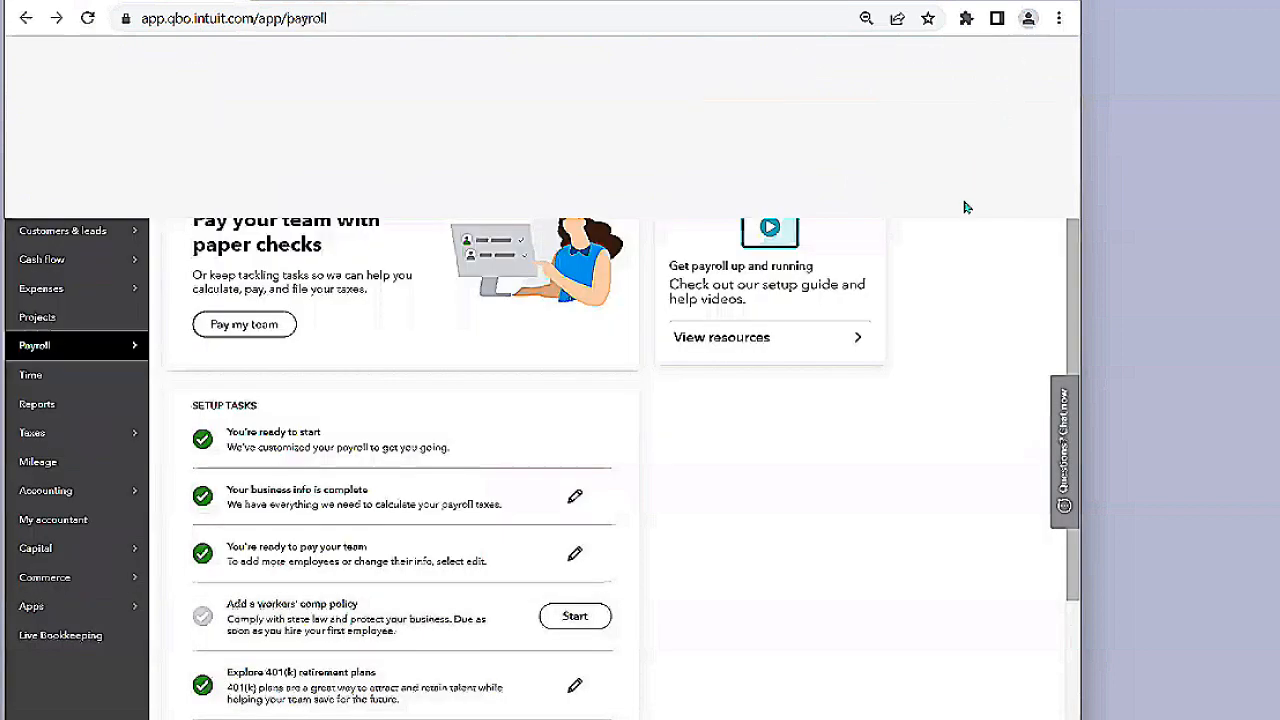
scroll(291, 605, "down", 3)
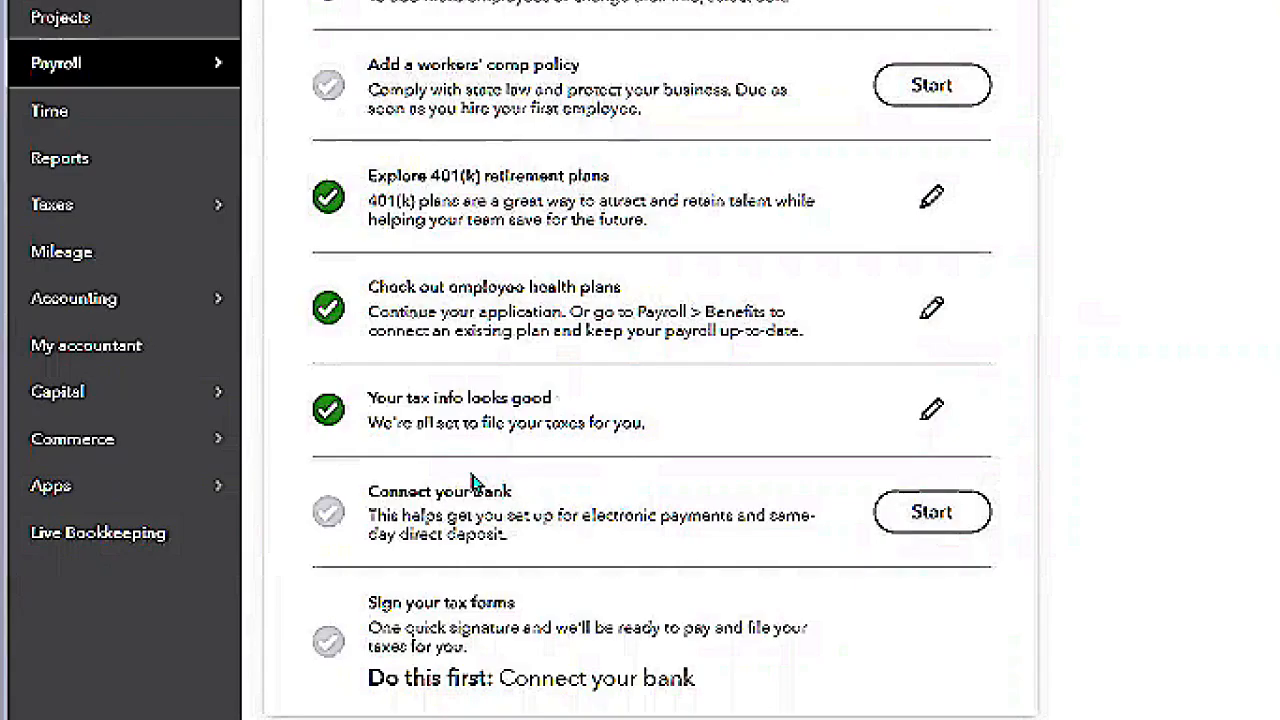